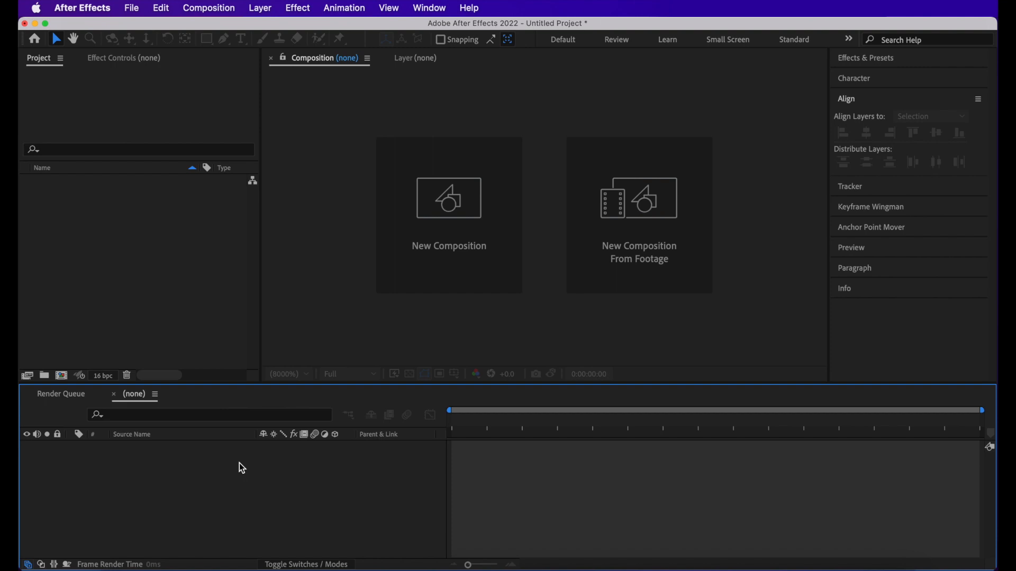
- Create a new composition 500 px wide and 600 px high
{"action": "key", "text": "super+n"}
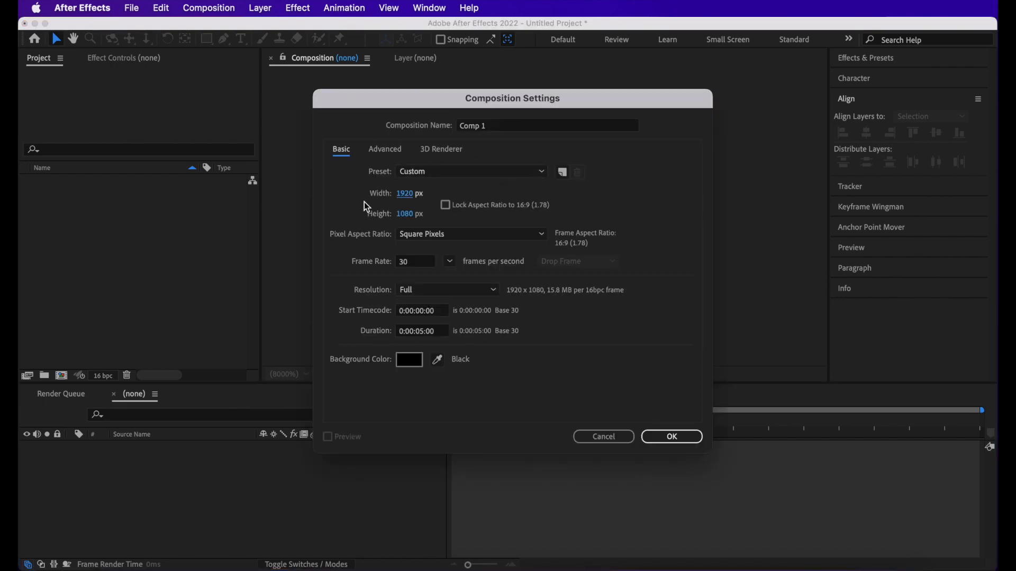
{"action": "left_click", "coordinate": [408, 195]}
{"action": "type", "text": "500"}
{"action": "left_click", "coordinate": [408, 214]}
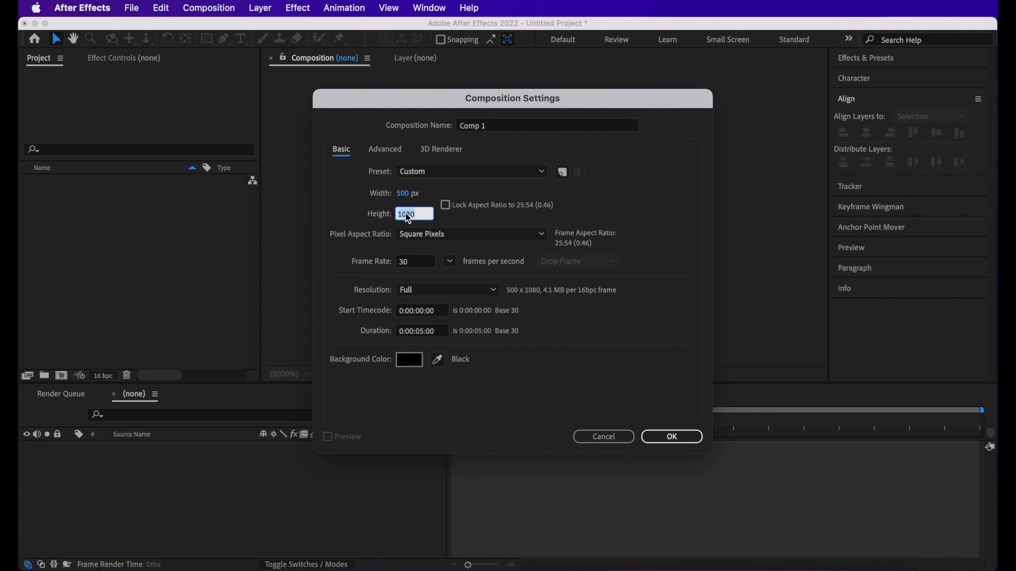
{"action": "type", "text": "600"}
{"action": "left_click", "coordinate": [391, 256]}
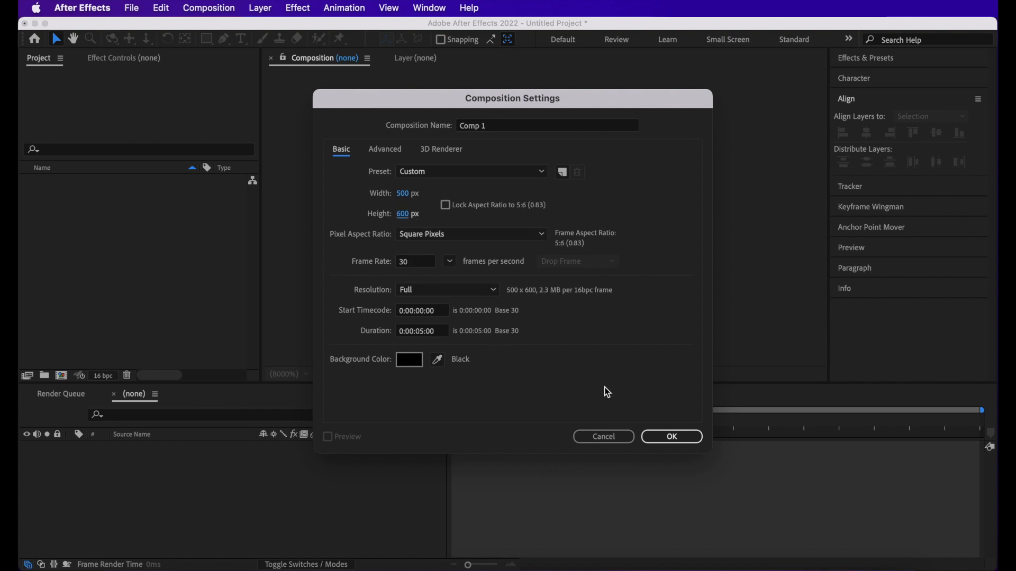
{"action": "left_click", "coordinate": [657, 436]}
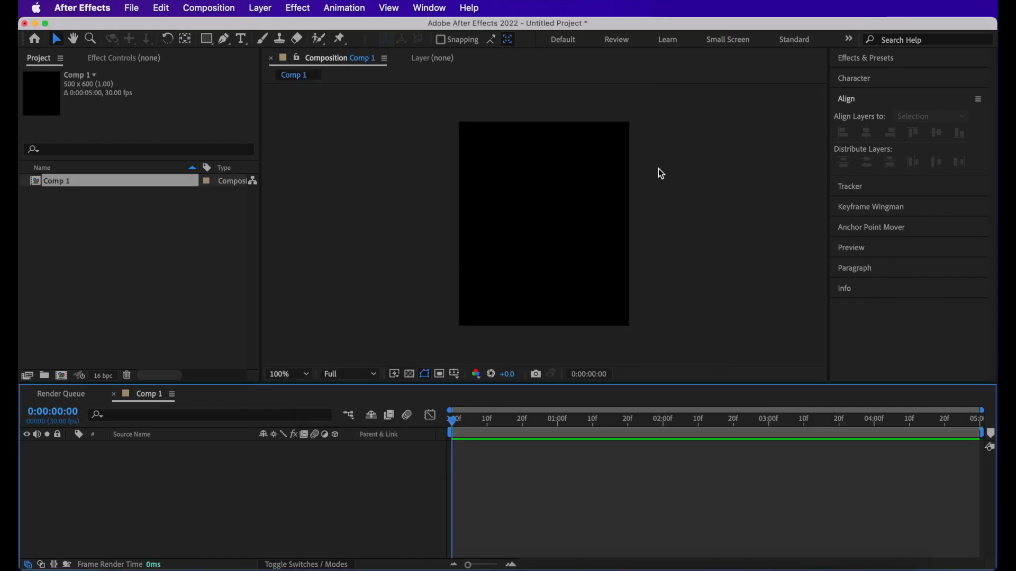
- Add a text layer containing the letter M to the composition
{"action": "key", "text": "shift+slash"}
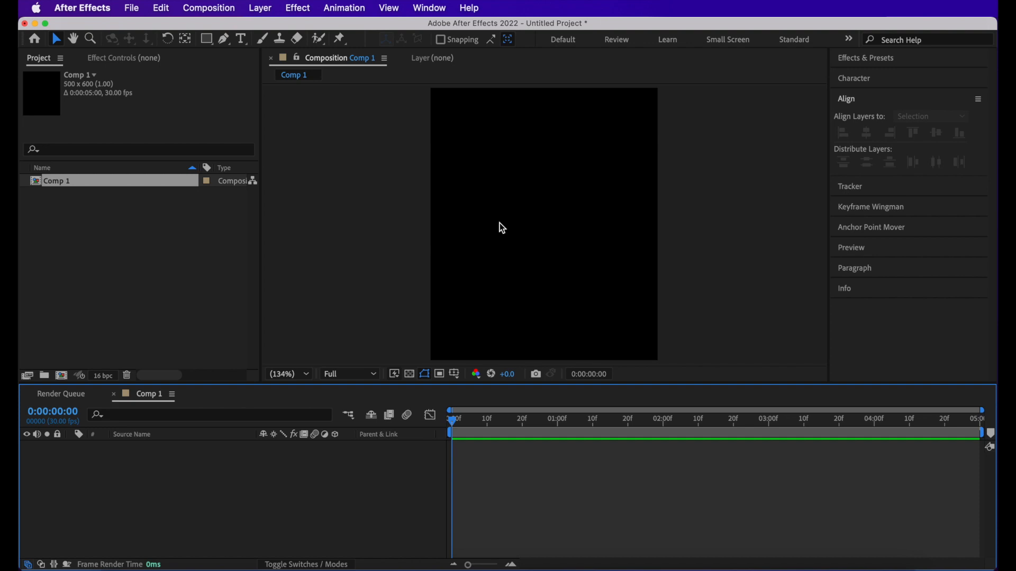
{"action": "key", "text": "super+t"}
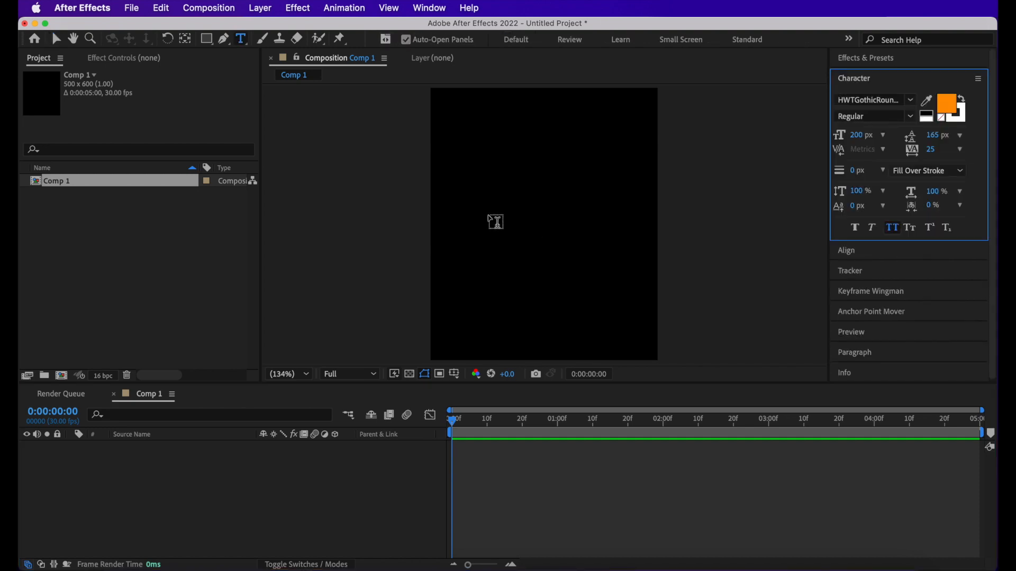
{"action": "left_click", "coordinate": [482, 220]}
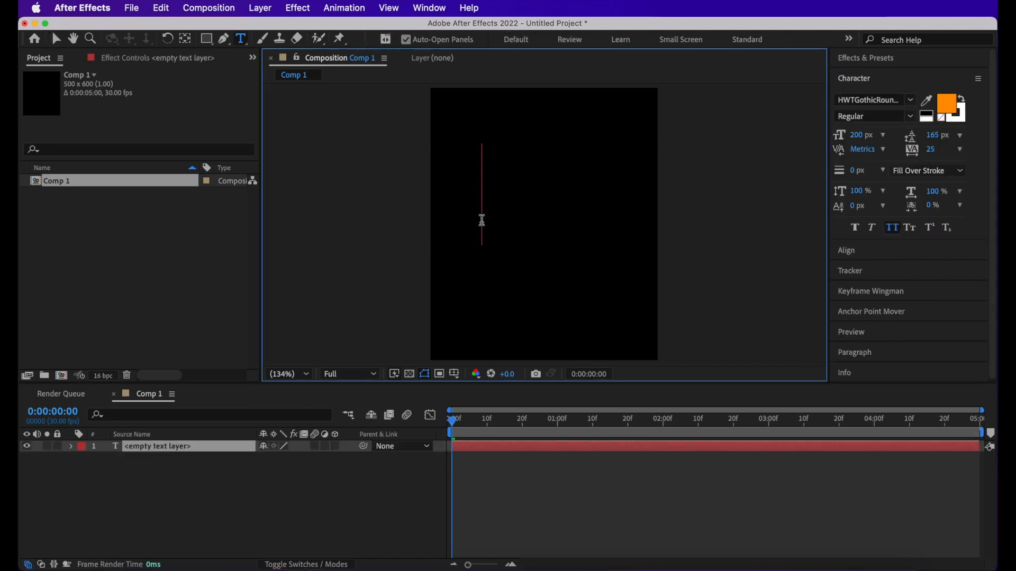
{"action": "type", "text": "M"}
{"action": "left_click", "coordinate": [159, 447]}
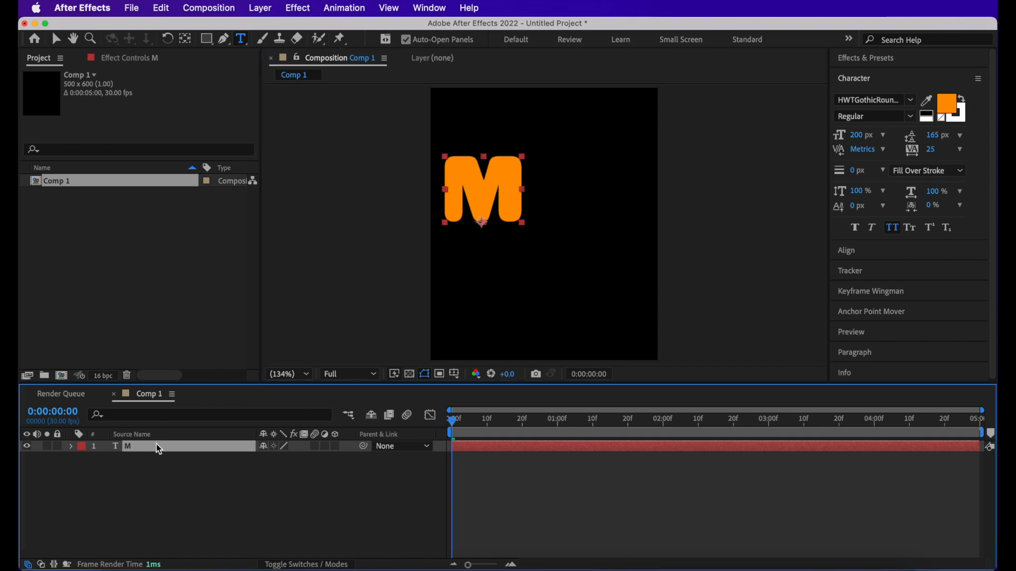
- Move the letter M to the lower centre of the composition and align it to the composition's bottom edge
{"action": "key", "text": "v"}
{"action": "left_click_drag", "start_coordinate": [506, 212], "coordinate": [515, 136]}
{"action": "key", "text": "period"}
{"action": "key", "text": "space"}
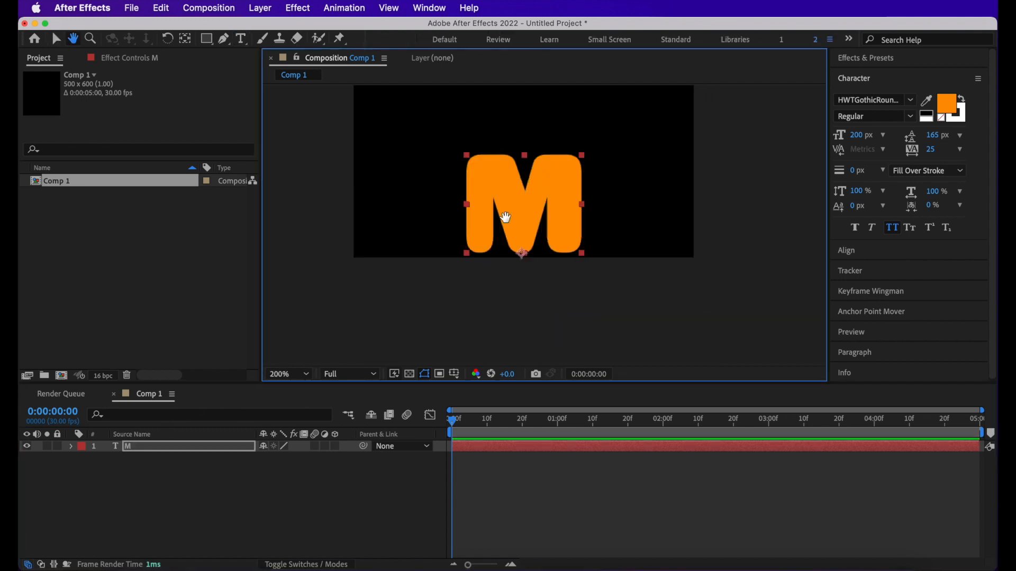
{"action": "left_click_drag", "start_coordinate": [530, 220], "coordinate": [531, 218]}
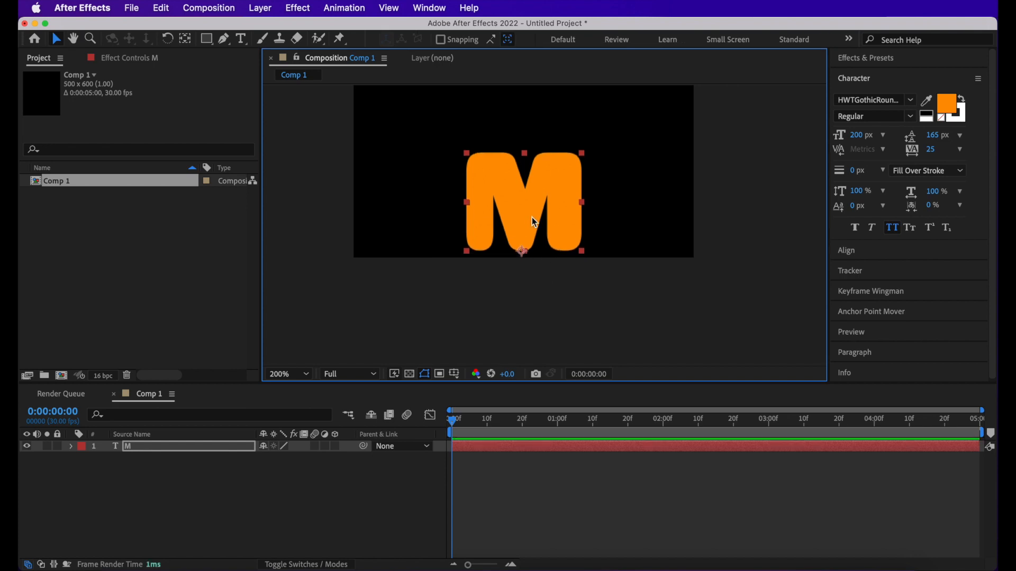
{"action": "left_click", "coordinate": [859, 255]}
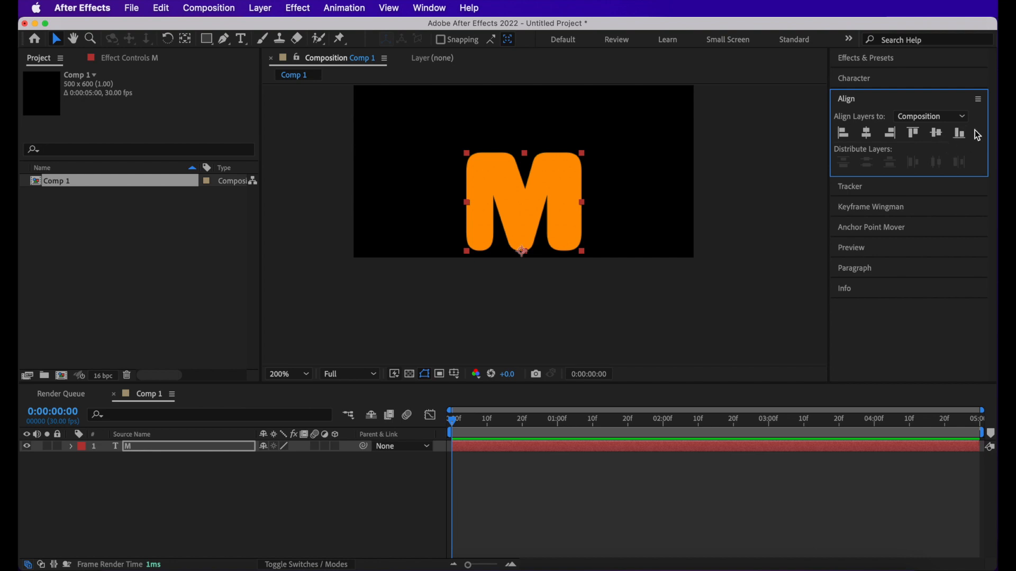
{"action": "left_click", "coordinate": [960, 133]}
{"action": "left_click", "coordinate": [538, 246]}
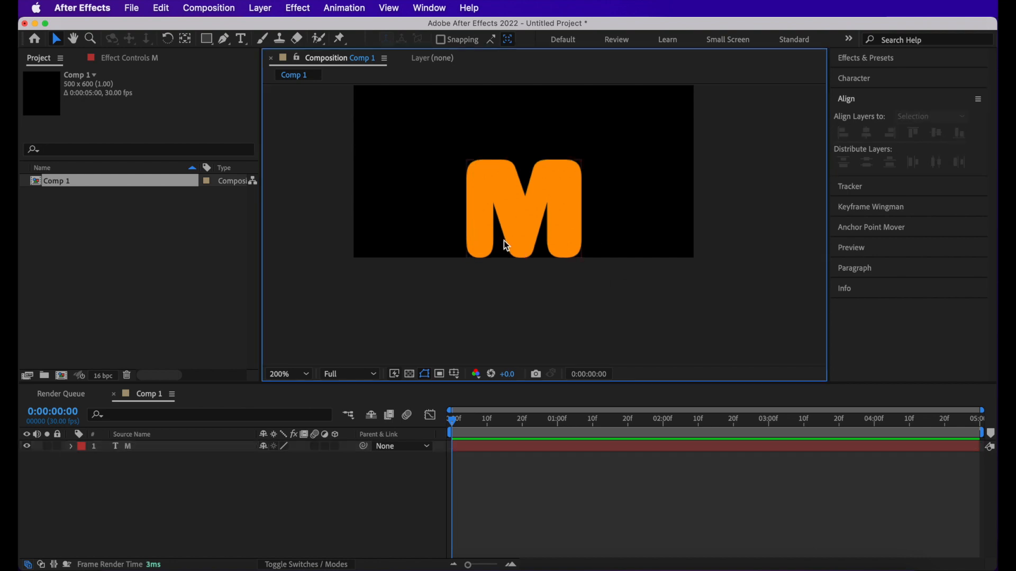
- Set the M text layer's font size to 300 px
{"action": "left_click", "coordinate": [183, 448]}
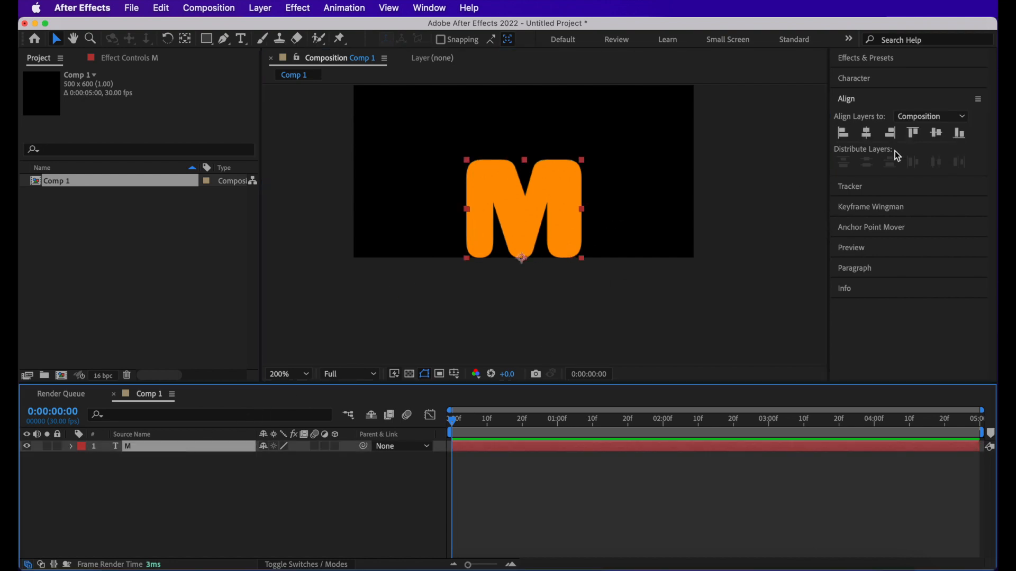
{"action": "left_click", "coordinate": [498, 445]}
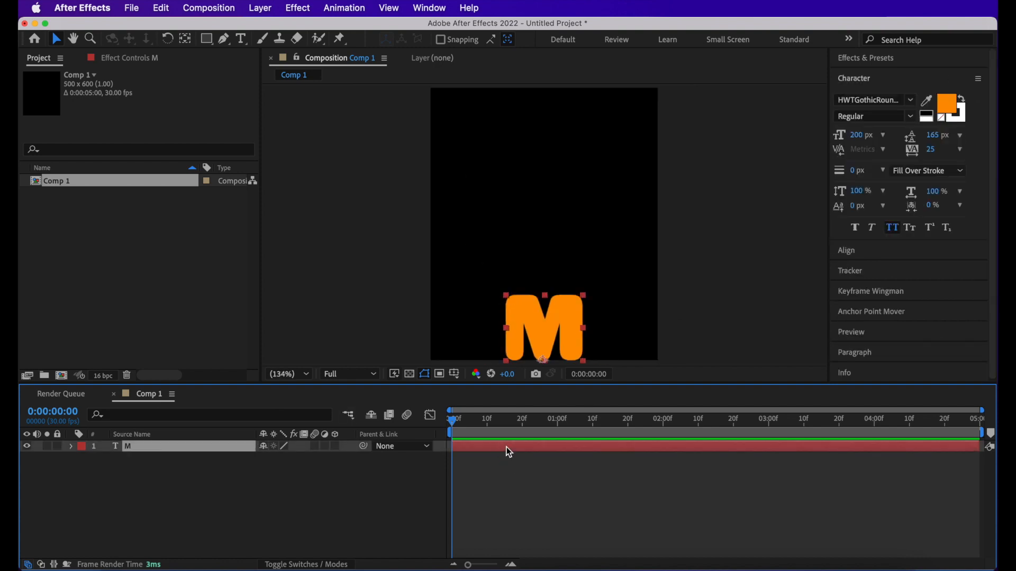
{"action": "left_click", "coordinate": [857, 135]}
{"action": "type", "text": "300"}
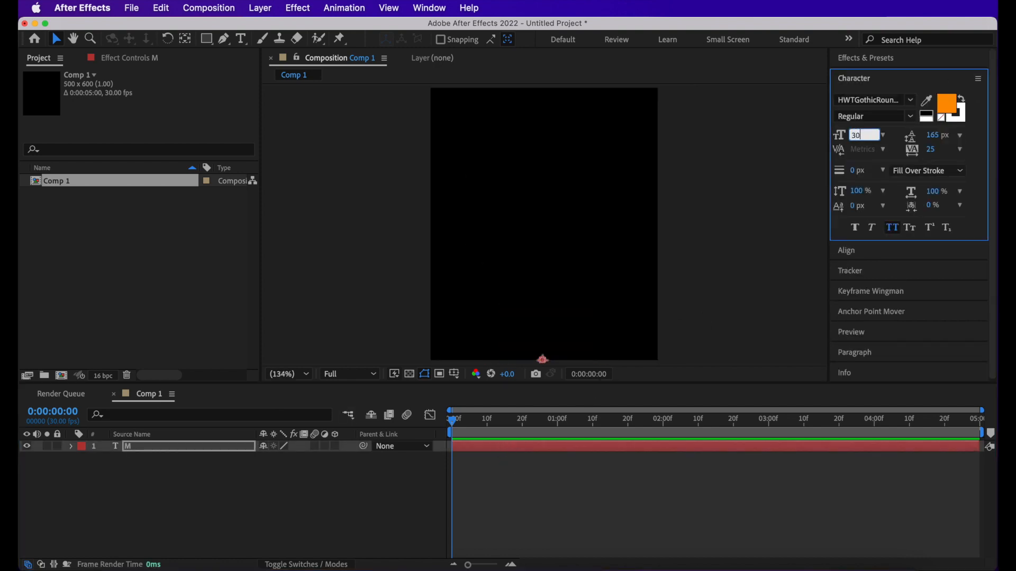
{"action": "key", "text": "Return"}
{"action": "left_click", "coordinate": [565, 476]}
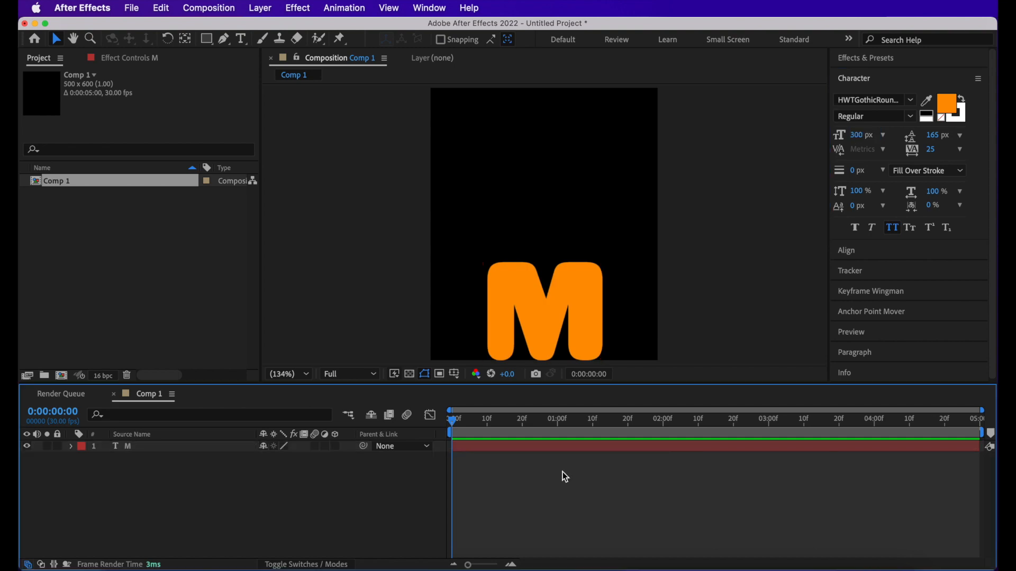
- Add a Bevel and Emboss layer style to the M layer and expand its settings
{"action": "right_click", "coordinate": [176, 446]}
{"action": "mouse_move", "coordinate": [228, 332]}
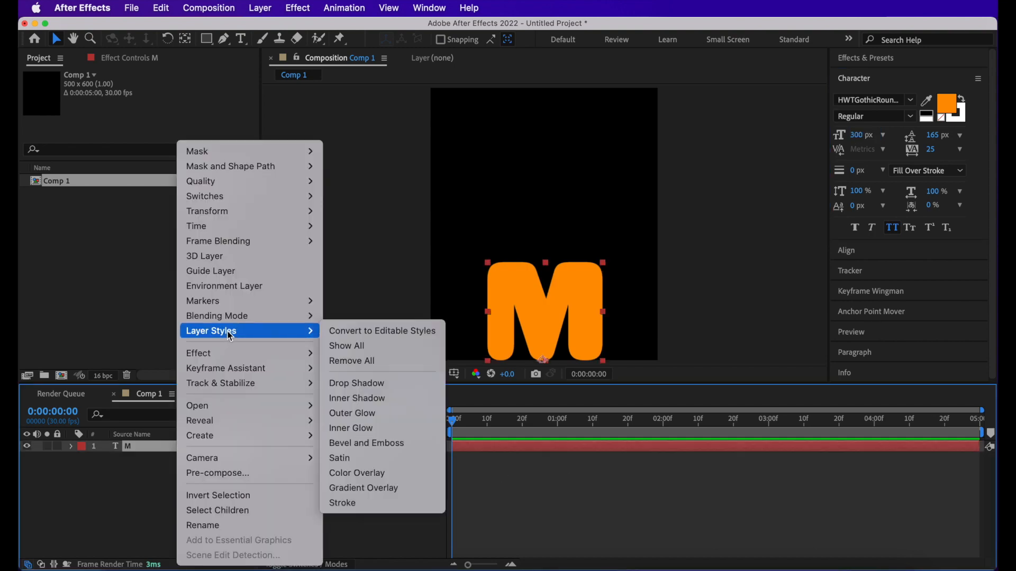
{"action": "left_click", "coordinate": [346, 443]}
{"action": "left_click", "coordinate": [96, 507]}
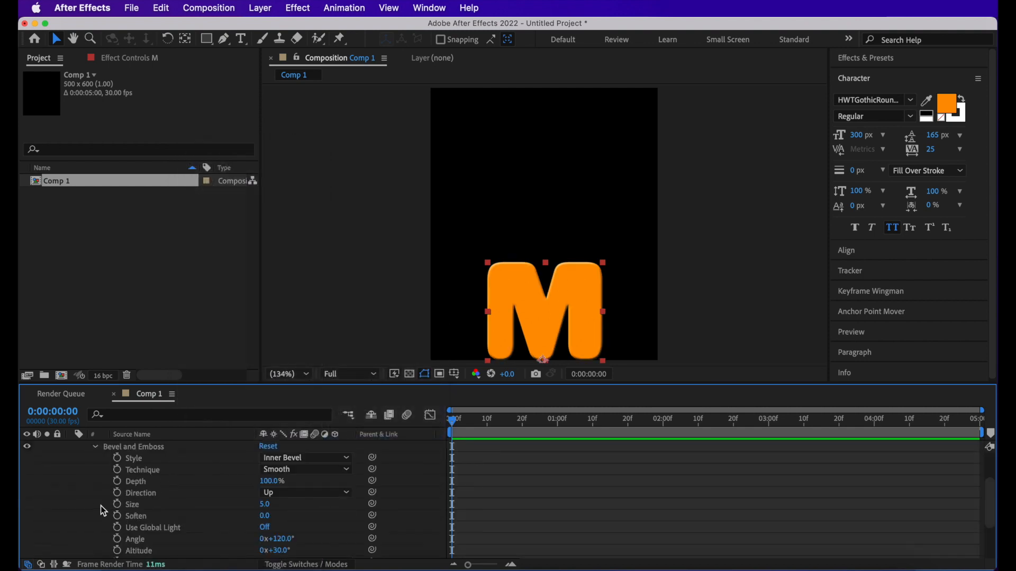
- Set the Bevel and Emboss size to 50 and its soften value to 15
{"action": "scroll", "coordinate": [190, 502], "scroll_direction": "down", "scroll_amount": 1}
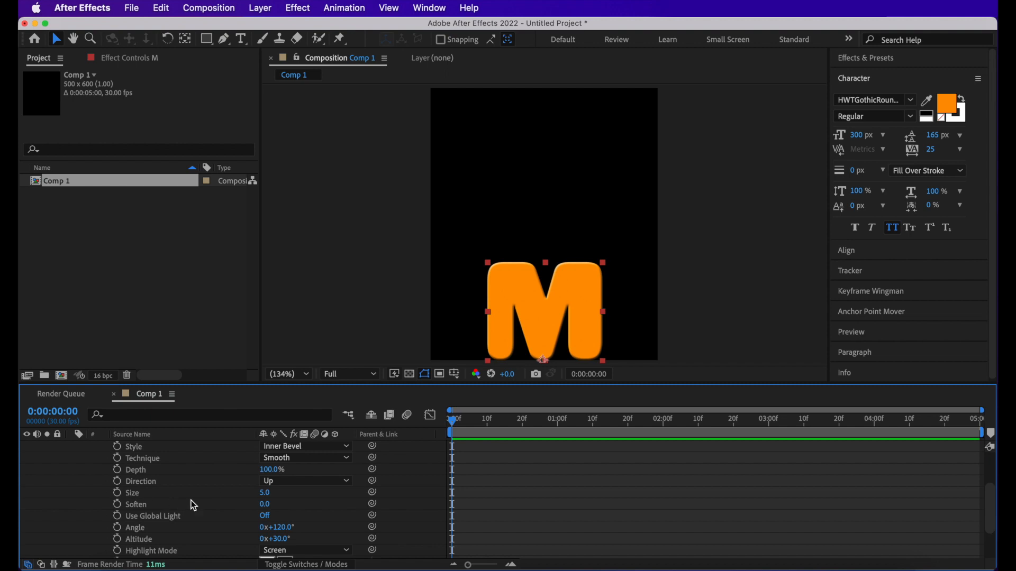
{"action": "left_click", "coordinate": [266, 494]}
{"action": "type", "text": "50"}
{"action": "key", "text": "Return"}
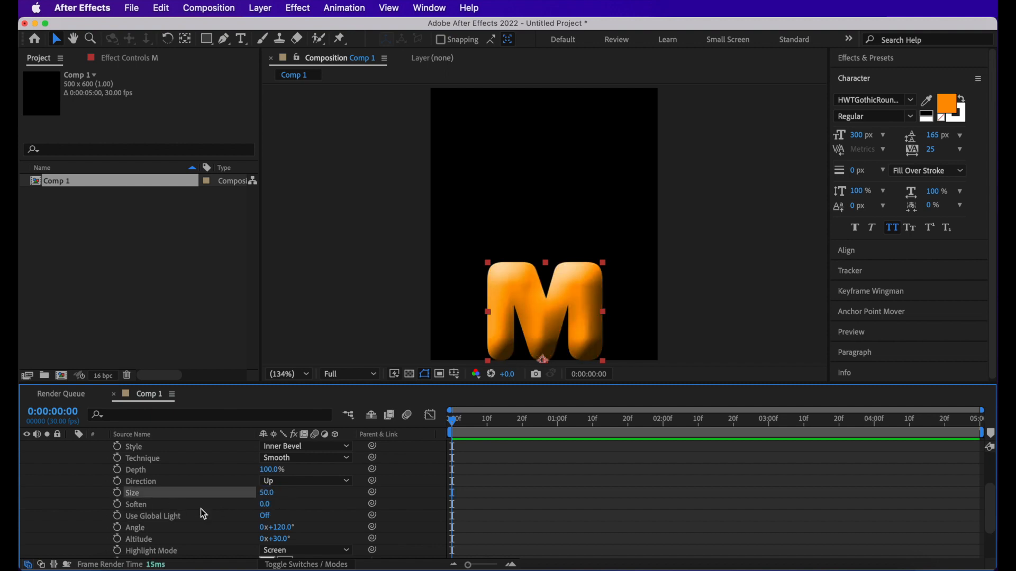
{"action": "left_click", "coordinate": [270, 506]}
{"action": "type", "text": "15"}
{"action": "key", "text": "Return"}
- Change the Bevel and Emboss shadow color to red
{"action": "scroll", "coordinate": [268, 508], "scroll_direction": "down", "scroll_amount": 5}
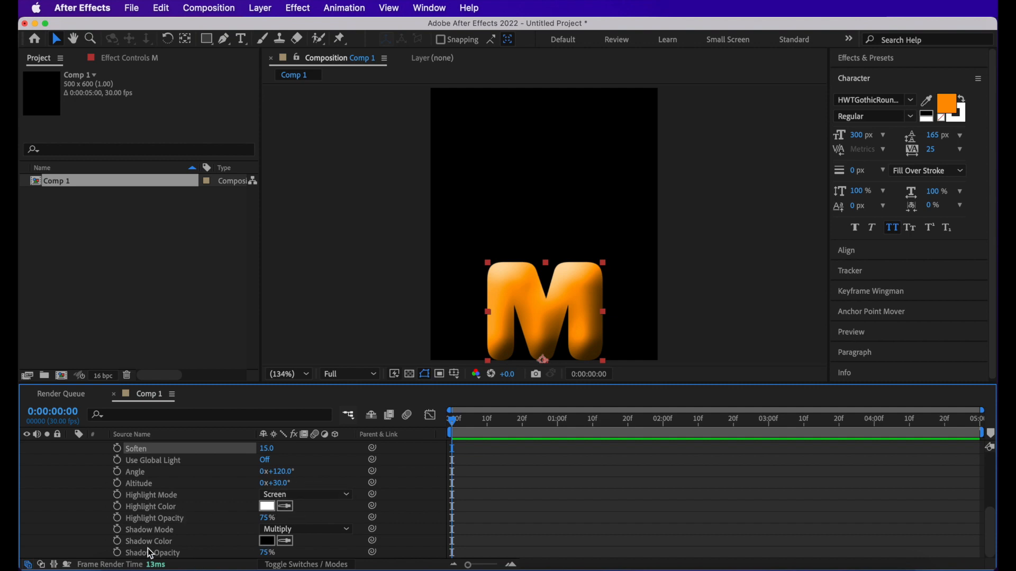
{"action": "left_click", "coordinate": [268, 541]}
{"action": "left_click_drag", "start_coordinate": [240, 357], "coordinate": [246, 350]}
{"action": "left_click", "coordinate": [371, 351]}
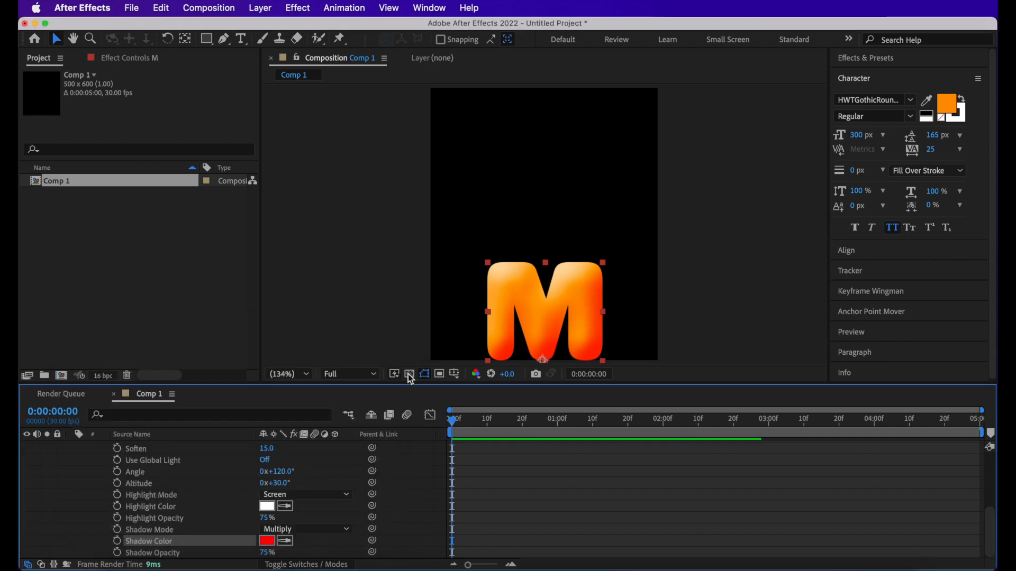
- Add an Inner Shadow layer style to the M layer and expand its settings
{"action": "scroll", "coordinate": [178, 497], "scroll_direction": "up", "scroll_amount": 5}
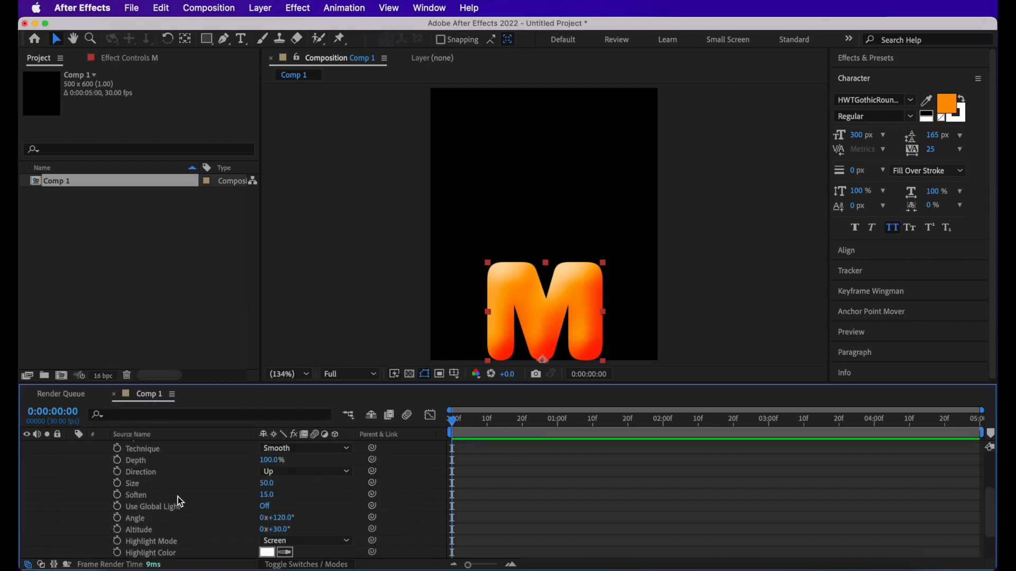
{"action": "left_click", "coordinate": [83, 481]}
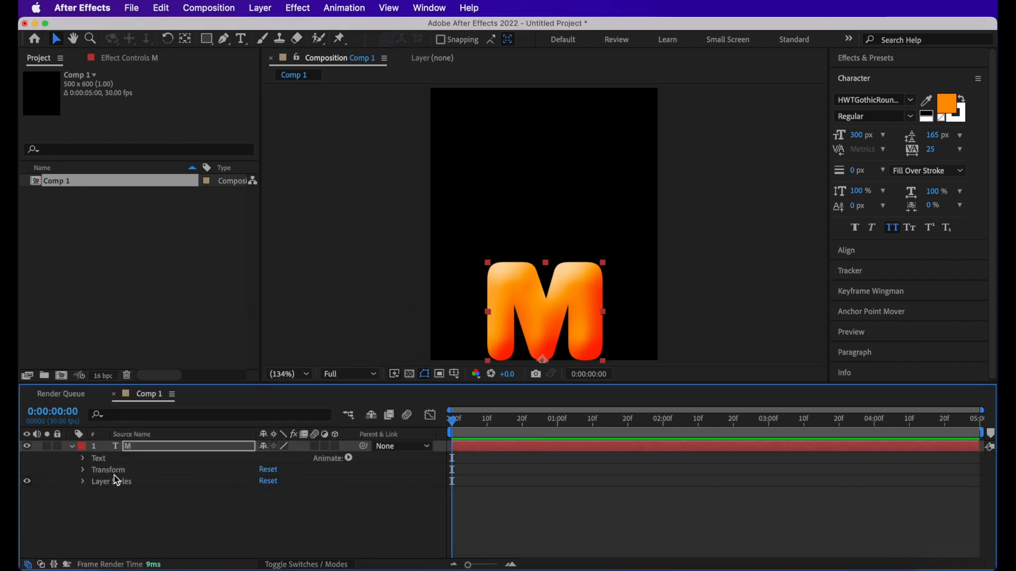
{"action": "right_click", "coordinate": [140, 453]}
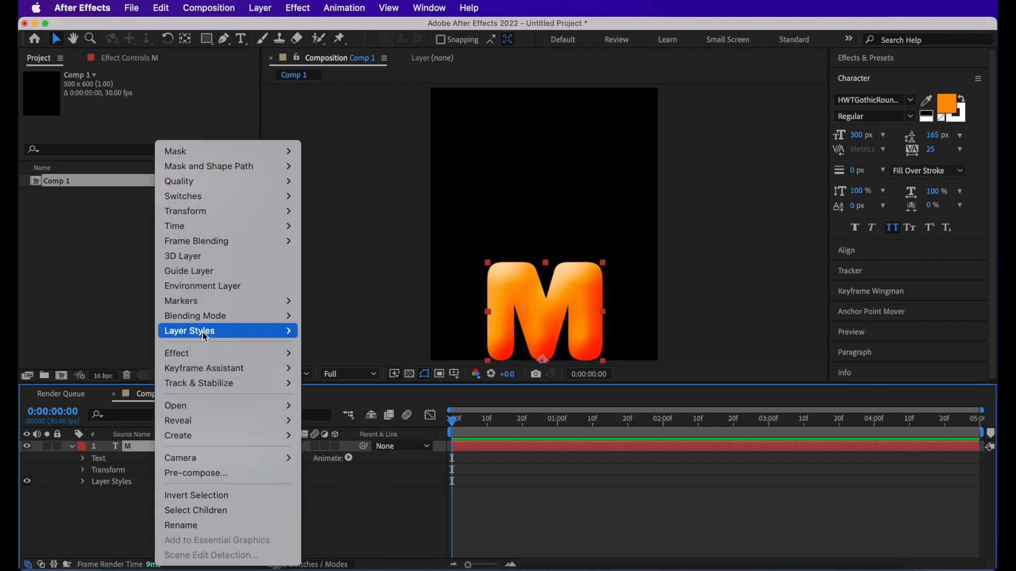
{"action": "mouse_move", "coordinate": [224, 328]}
{"action": "left_click", "coordinate": [344, 395]}
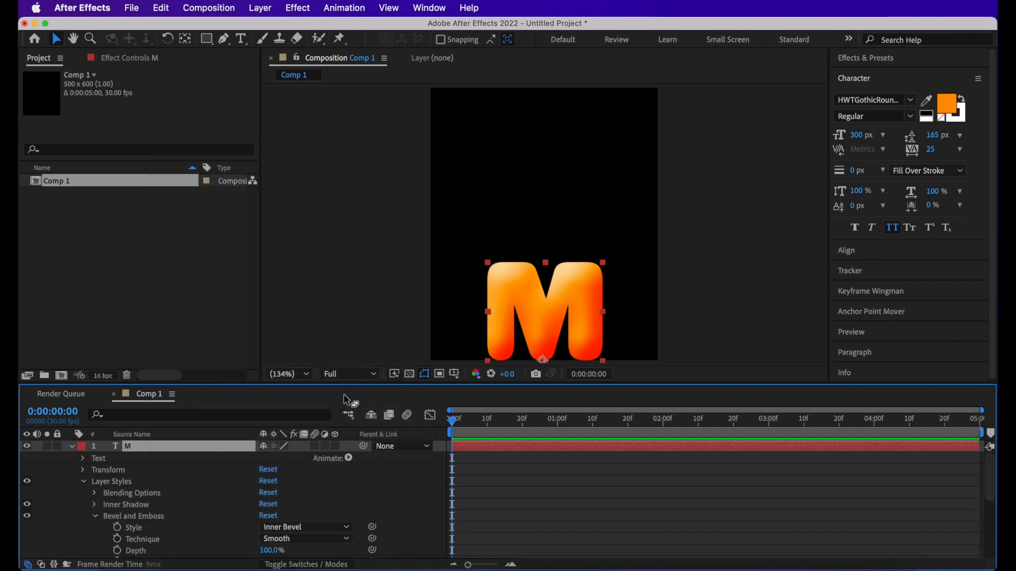
{"action": "scroll", "coordinate": [93, 456], "scroll_direction": "down", "scroll_amount": 2}
{"action": "left_click", "coordinate": [95, 459]}
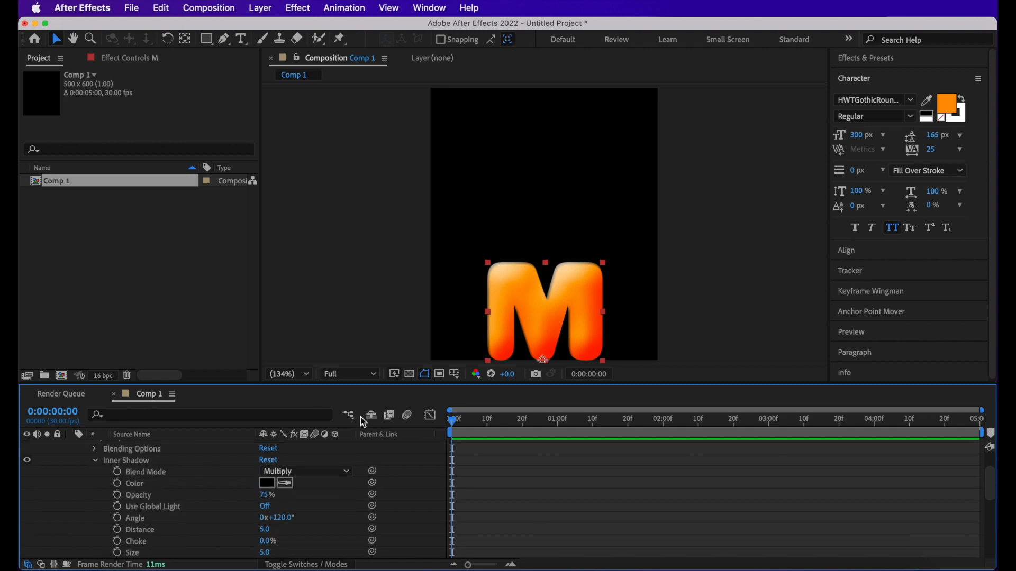
- Set the Inner Shadow color to white (FFFFFF) and its blend mode to Normal
{"action": "left_click", "coordinate": [267, 483]}
{"action": "left_click", "coordinate": [177, 402]}
{"action": "left_click_drag", "start_coordinate": [176, 401], "coordinate": [51, 323]}
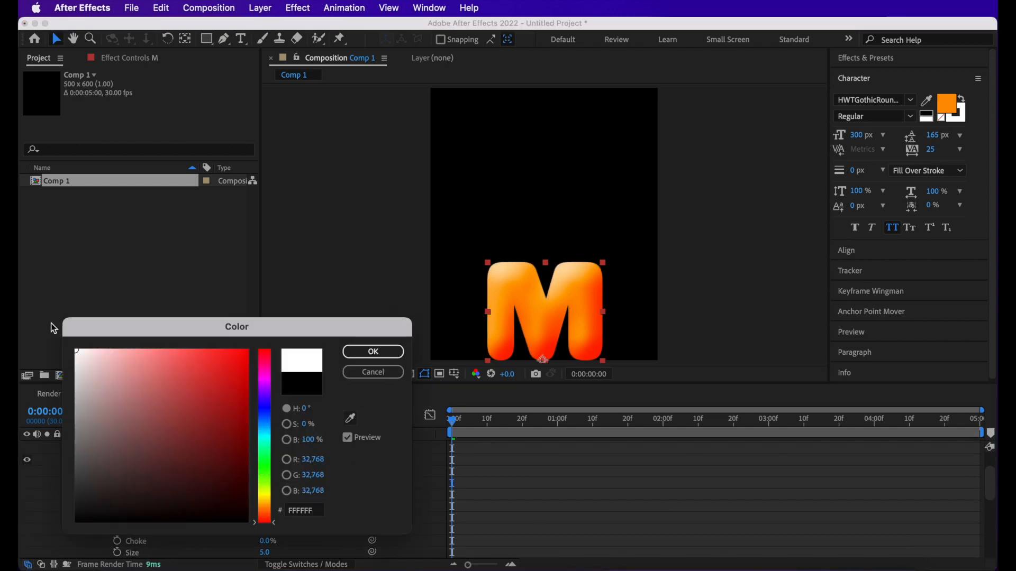
{"action": "left_click", "coordinate": [373, 352]}
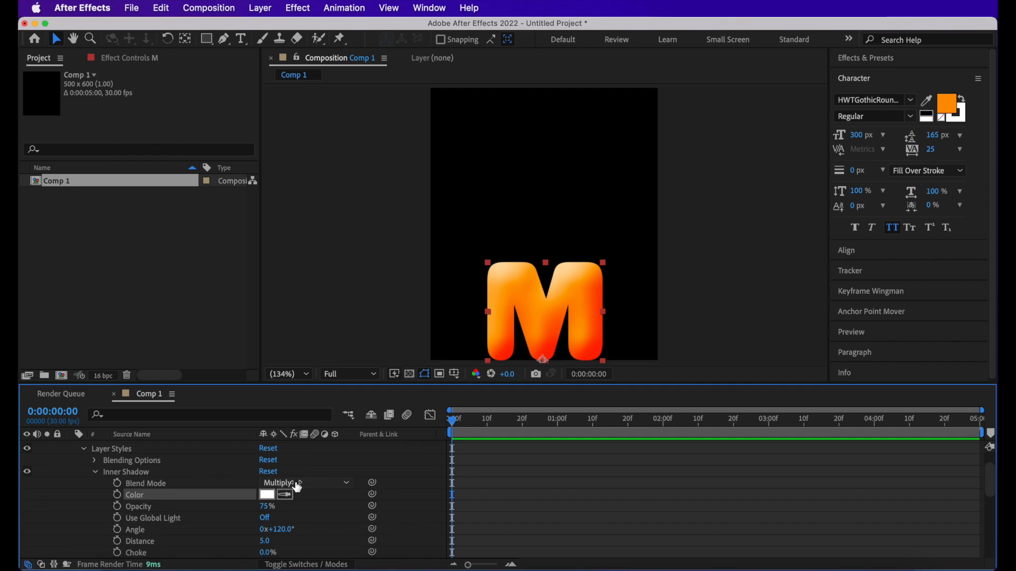
{"action": "left_click", "coordinate": [296, 483]}
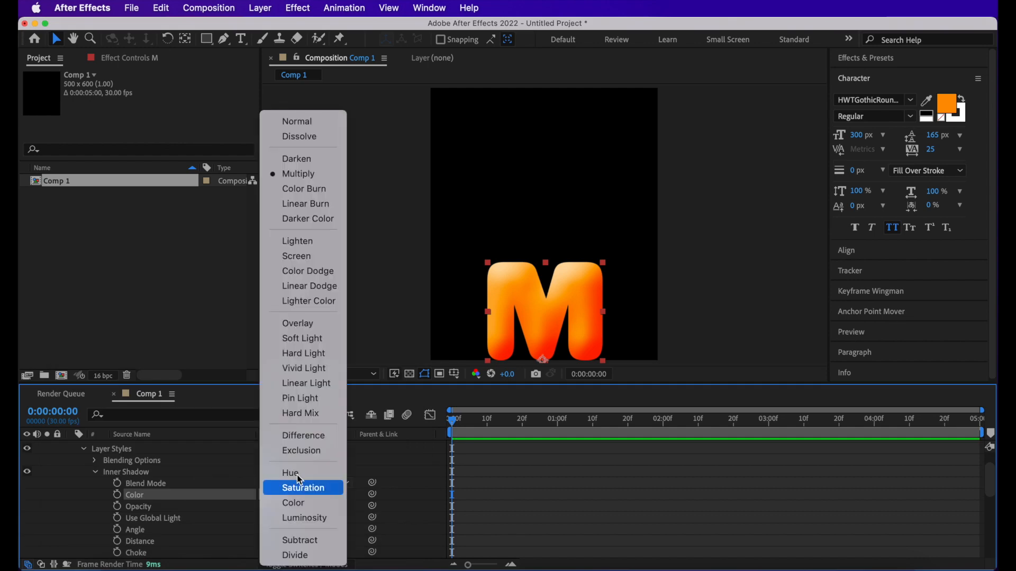
{"action": "left_click", "coordinate": [298, 121]}
- Set the Inner Shadow distance to 15
{"action": "scroll", "coordinate": [241, 503], "scroll_direction": "down", "scroll_amount": 3}
{"action": "left_click", "coordinate": [265, 507]}
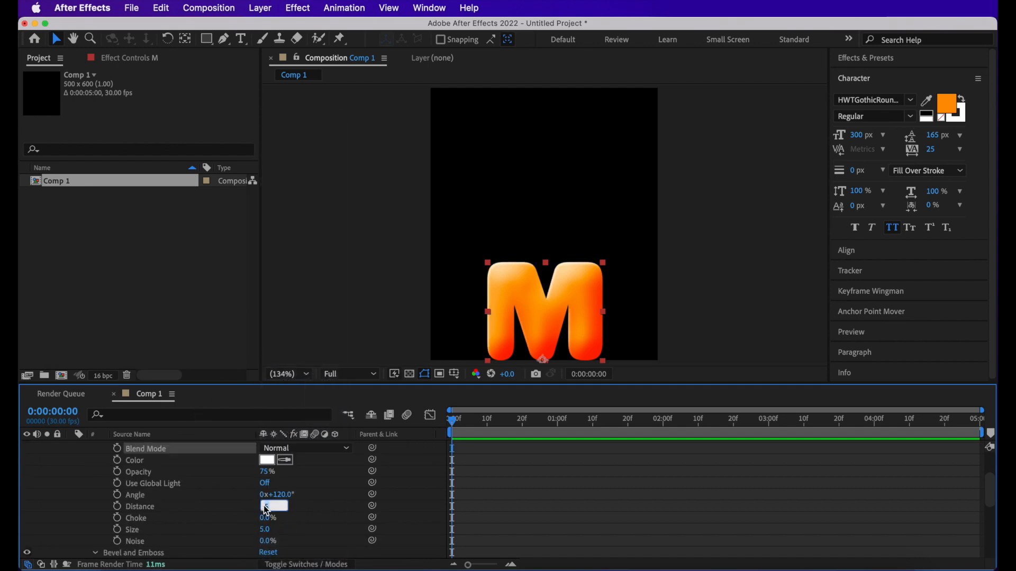
{"action": "type", "text": "15"}
{"action": "key", "text": "Return"}
- Set the Inner Shadow size to 35 and collapse the M layer's properties
{"action": "scroll", "coordinate": [216, 519], "scroll_direction": "down", "scroll_amount": 3}
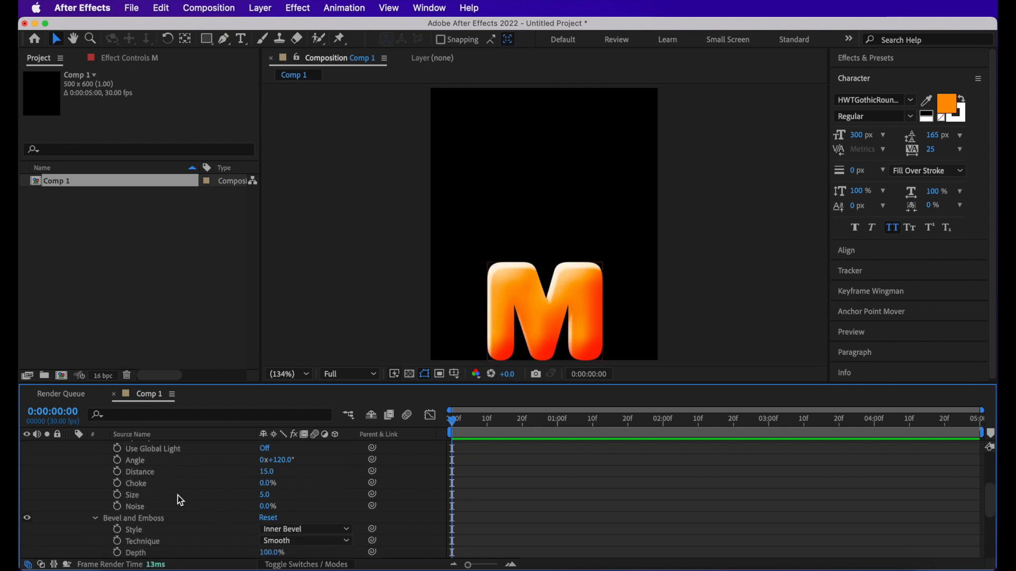
{"action": "left_click", "coordinate": [272, 497]}
{"action": "type", "text": "550"}
{"action": "key", "text": "Return"}
{"action": "left_click", "coordinate": [266, 494]}
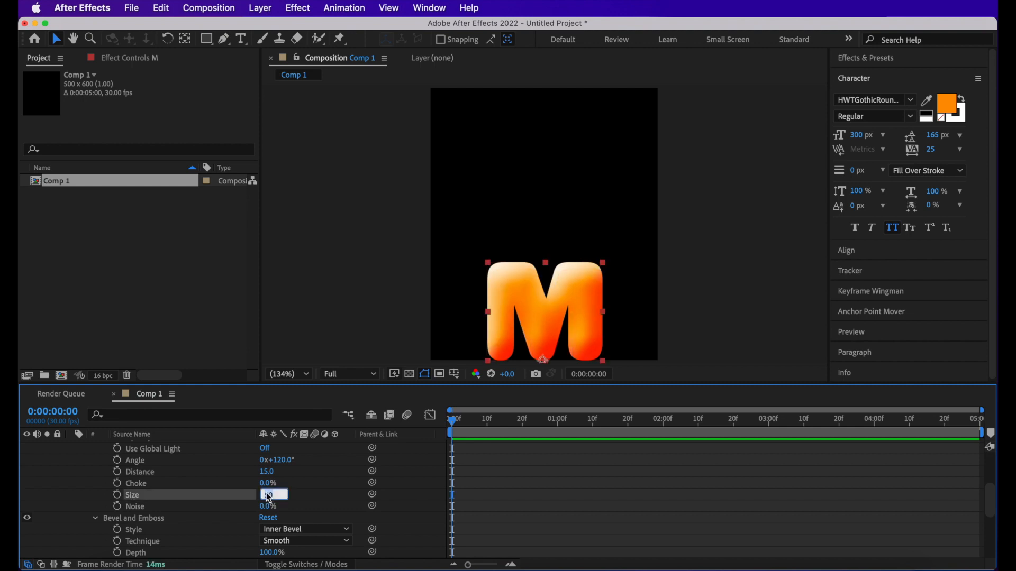
{"action": "type", "text": "35"}
{"action": "key", "text": "Return"}
{"action": "left_click", "coordinate": [557, 525]}
{"action": "scroll", "coordinate": [130, 447], "scroll_direction": "up", "scroll_amount": 9}
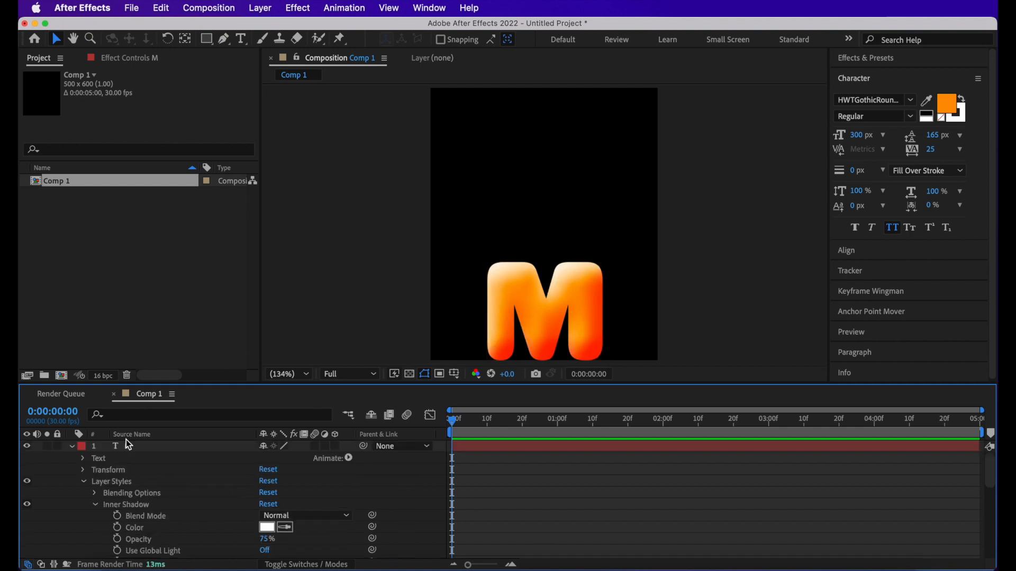
{"action": "left_click", "coordinate": [72, 447]}
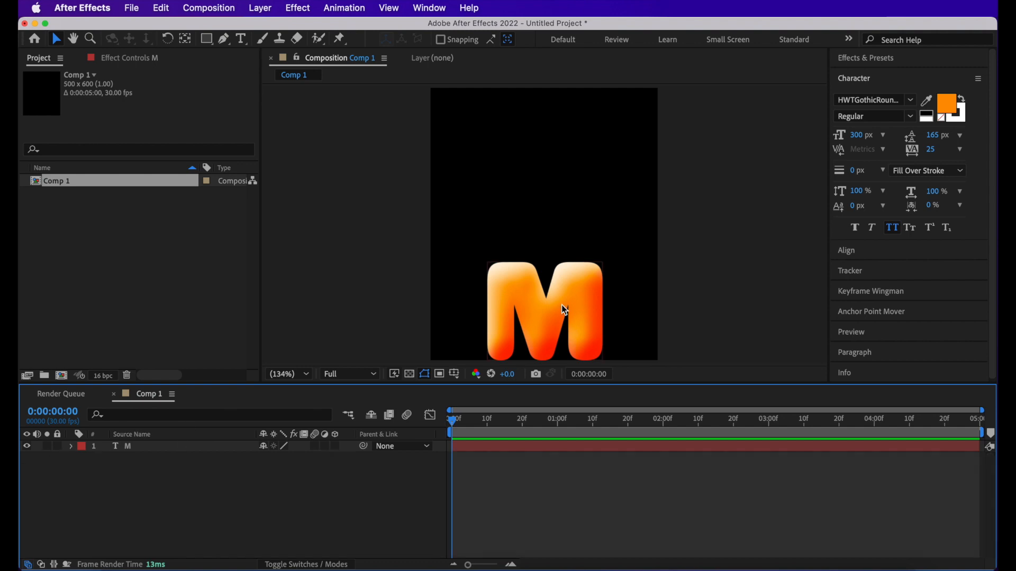
- Reveal the Scale property of the M text layer in the timeline
{"action": "left_click", "coordinate": [191, 451]}
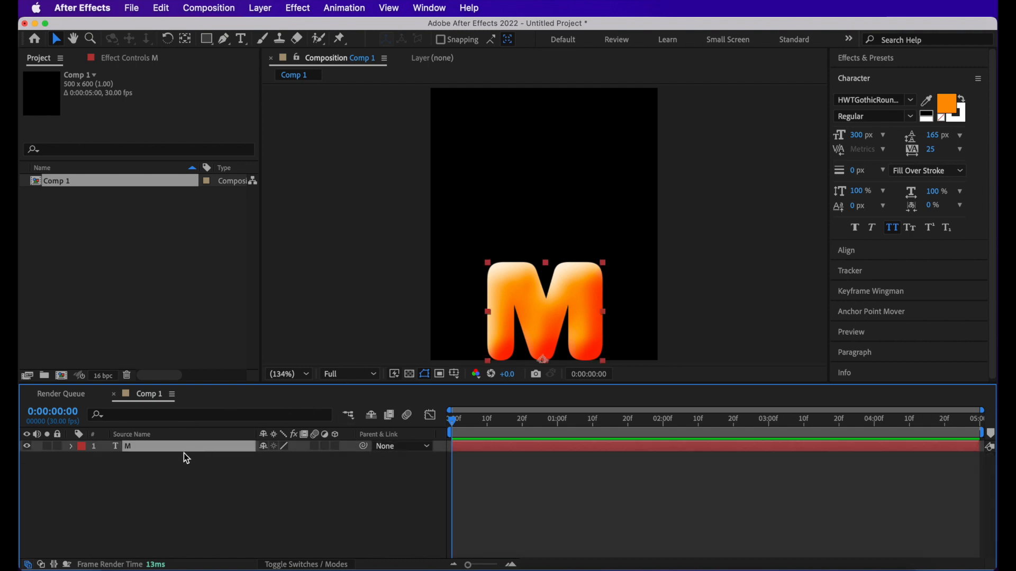
{"action": "key", "text": "s"}
{"action": "left_click", "coordinate": [261, 478]}
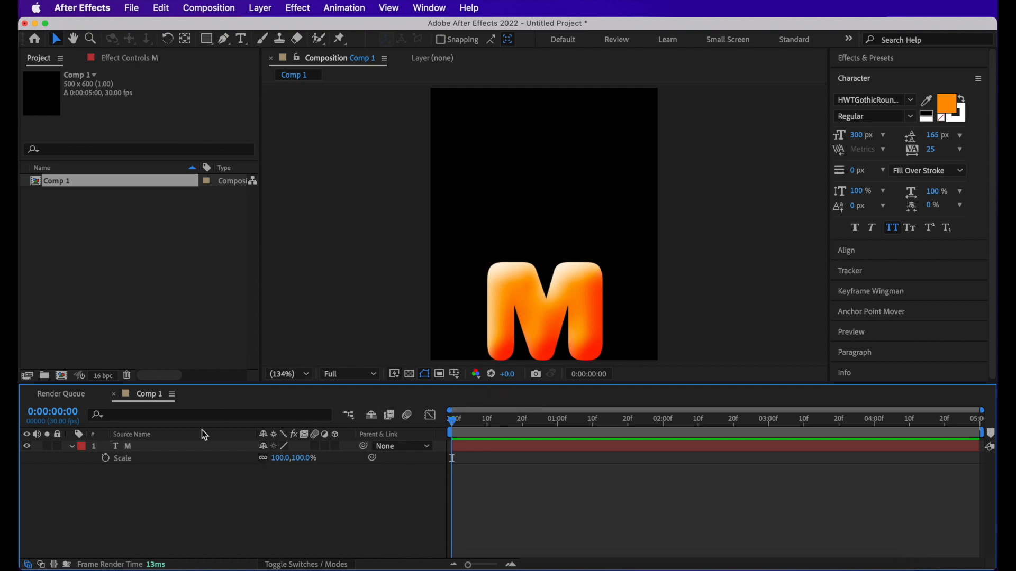
{"action": "left_click", "coordinate": [263, 459]}
{"action": "mouse_move", "coordinate": [278, 458]}
{"action": "left_mouse_down"}
{"action": "mouse_move", "coordinate": [339, 458]}
{"action": "mouse_move", "coordinate": [293, 480]}
{"action": "mouse_move", "coordinate": [373, 463]}
{"action": "mouse_move", "coordinate": [277, 476]}
{"action": "mouse_move", "coordinate": [331, 475]}
{"action": "mouse_move", "coordinate": [290, 459]}
{"action": "mouse_move", "coordinate": [316, 460]}
{"action": "mouse_move", "coordinate": [277, 460]}
{"action": "mouse_move", "coordinate": [295, 460]}
{"action": "left_mouse_up"}
{"action": "key", "text": "super+z"}
- Unlink the M layer's Scale proportions and enable Scale keyframing at the first frame
{"action": "key", "text": "super+z"}
{"action": "left_click", "coordinate": [264, 459]}
{"action": "key", "text": "super+z"}
{"action": "left_click", "coordinate": [105, 458]}
{"action": "left_click", "coordinate": [185, 497]}
- Set the first Scale keyframe of the M layer to 50% horizontally and 0% vertically
{"action": "left_click", "coordinate": [279, 459]}
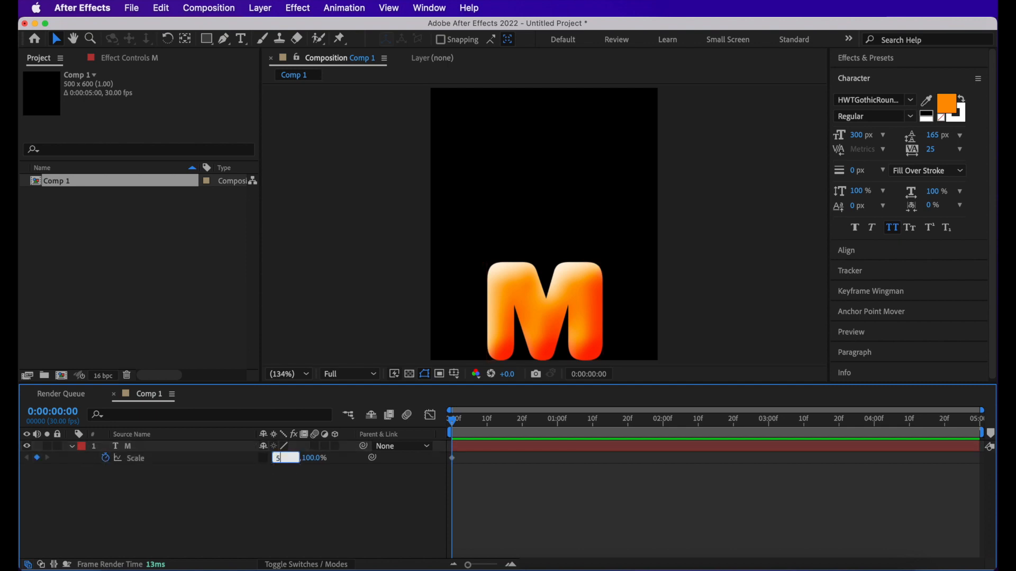
{"action": "type", "text": "50"}
{"action": "key", "text": "Return"}
{"action": "left_click", "coordinate": [299, 460]}
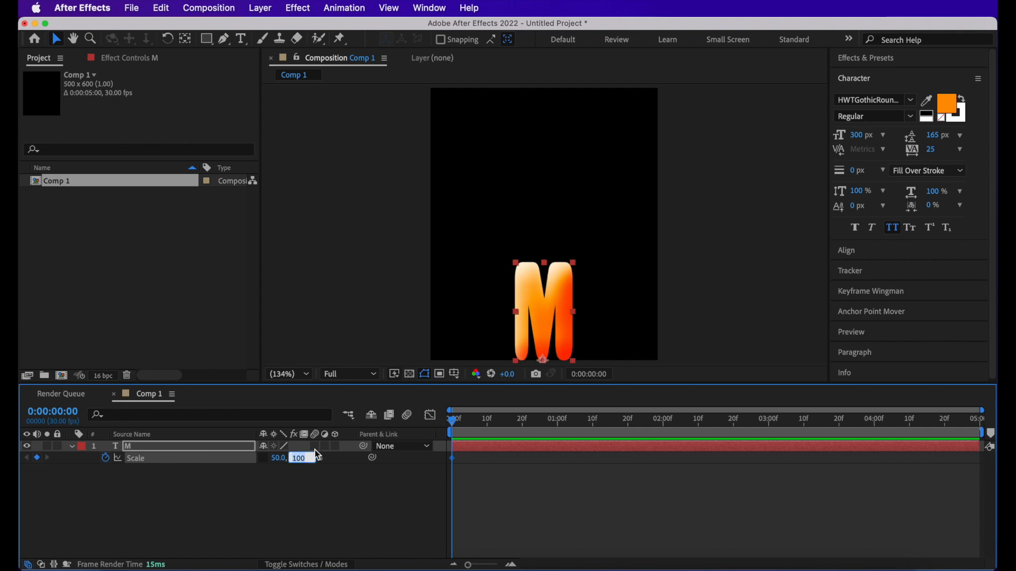
{"action": "type", "text": "0"}
{"action": "key", "text": "Return"}
- Add a Scale keyframe at frame 6 with the horizontal scale set to 100%
{"action": "left_click", "coordinate": [477, 428]}
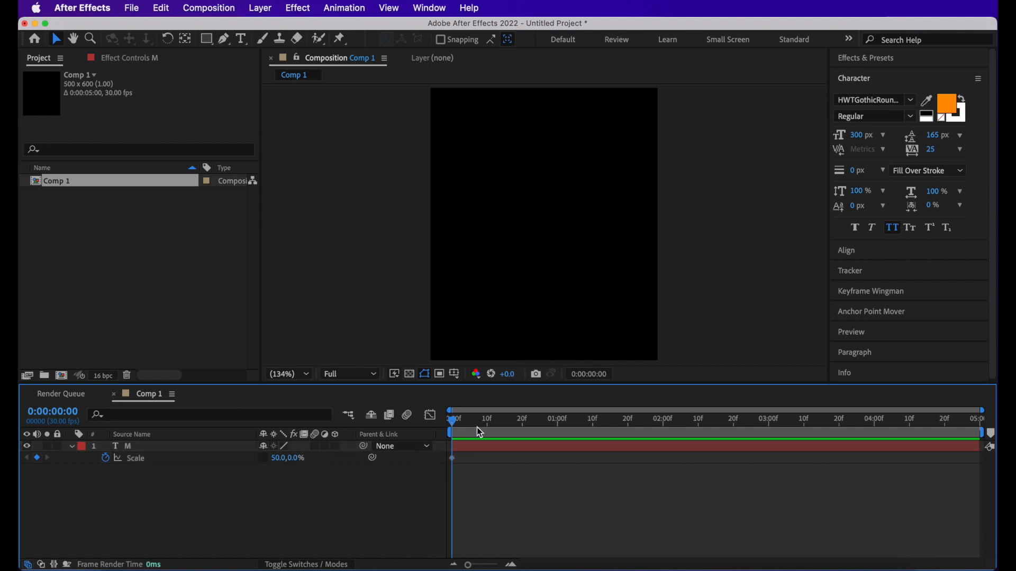
{"action": "mouse_move", "coordinate": [459, 421]}
{"action": "left_mouse_down"}
{"action": "mouse_move", "coordinate": [486, 430]}
{"action": "mouse_move", "coordinate": [474, 427]}
{"action": "left_mouse_up"}
{"action": "key", "text": "equal"}
{"action": "key", "text": "equal"}
{"action": "scroll", "coordinate": [481, 451], "scroll_direction": "left", "scroll_amount": 2}
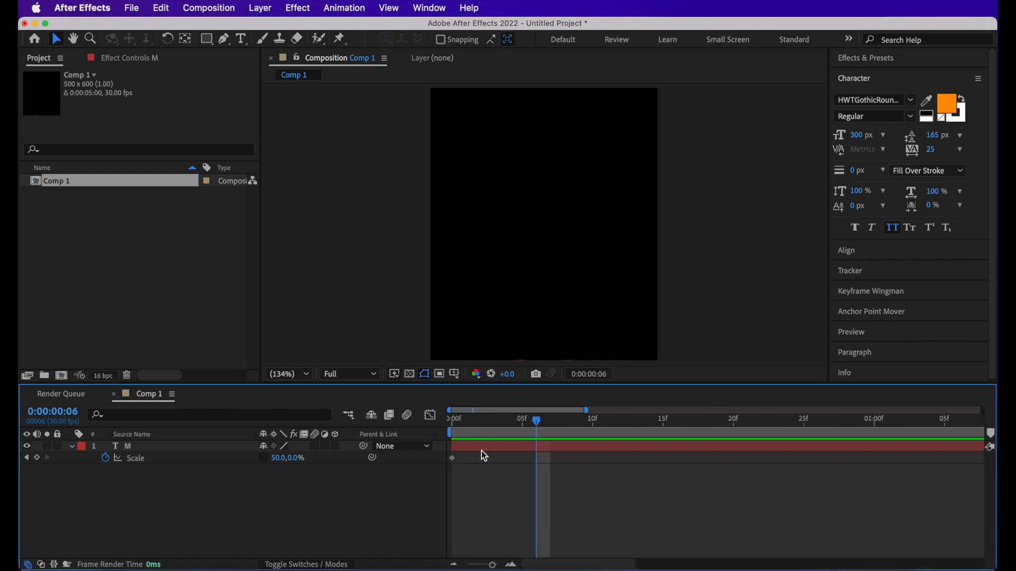
{"action": "left_click", "coordinate": [279, 459]}
{"action": "type", "text": "10"}
{"action": "key", "text": "Return"}
- Set the frame 6 keyframe's vertical scale to 110% and move that keyframe to frame 8
{"action": "left_click", "coordinate": [300, 459]}
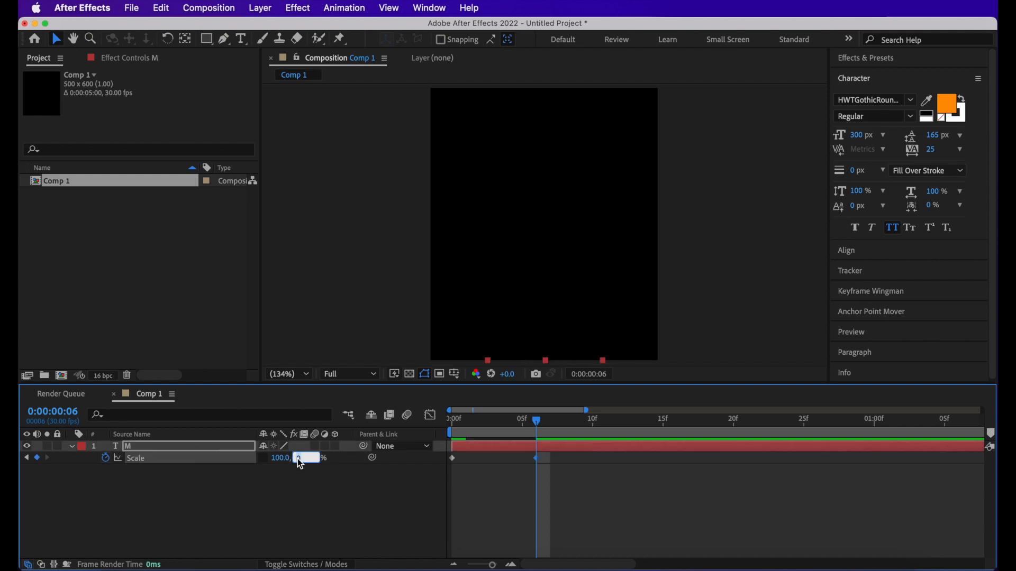
{"action": "type", "text": "110"}
{"action": "key", "text": "Return"}
{"action": "left_click", "coordinate": [570, 433]}
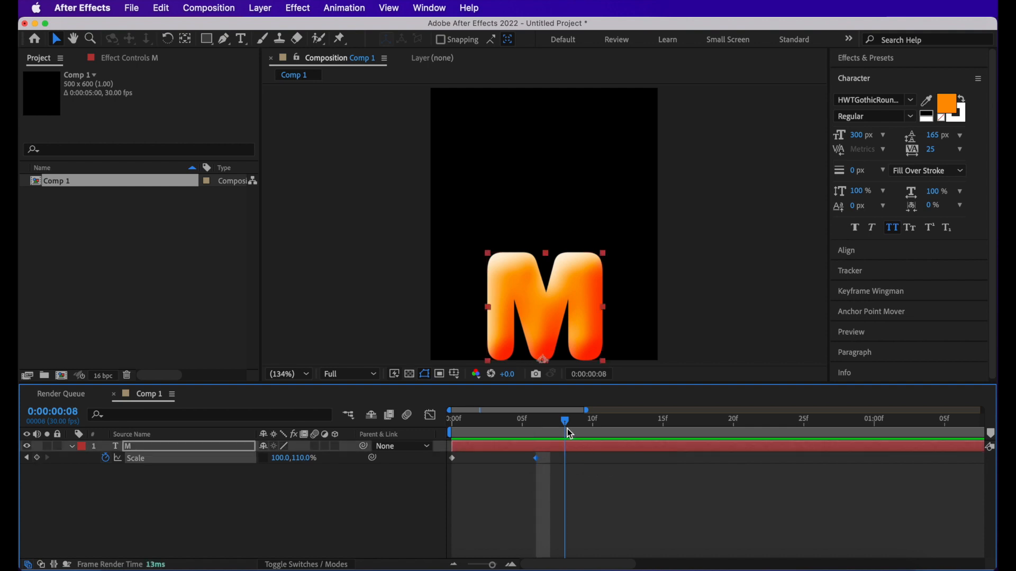
{"action": "left_click_drag", "start_coordinate": [536, 459], "coordinate": [569, 465]}
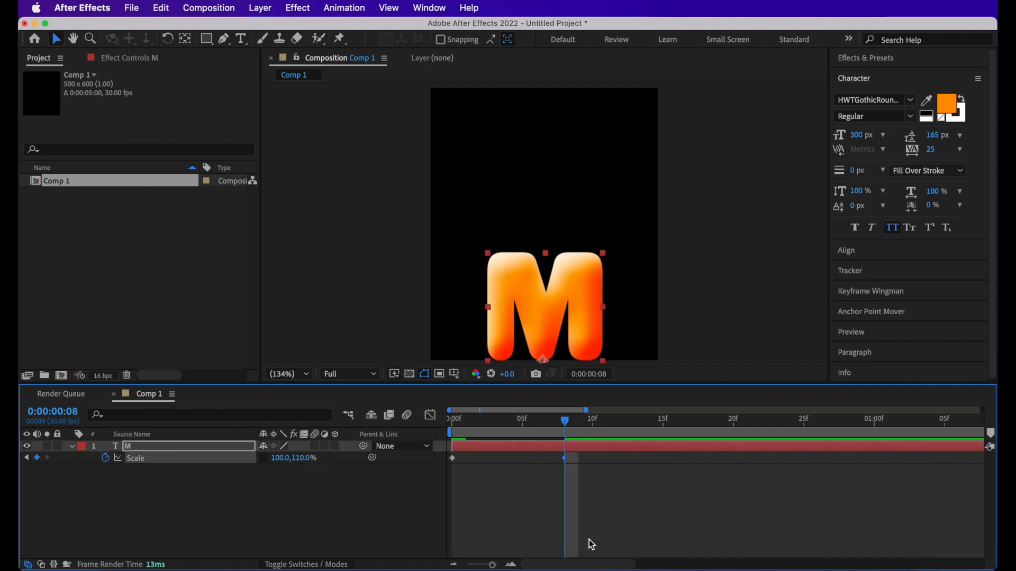
- Add a Scale keyframe at frame 14 with the vertical scale set to 90%
{"action": "key", "text": "minus"}
{"action": "left_click_drag", "start_coordinate": [544, 424], "coordinate": [564, 439]}
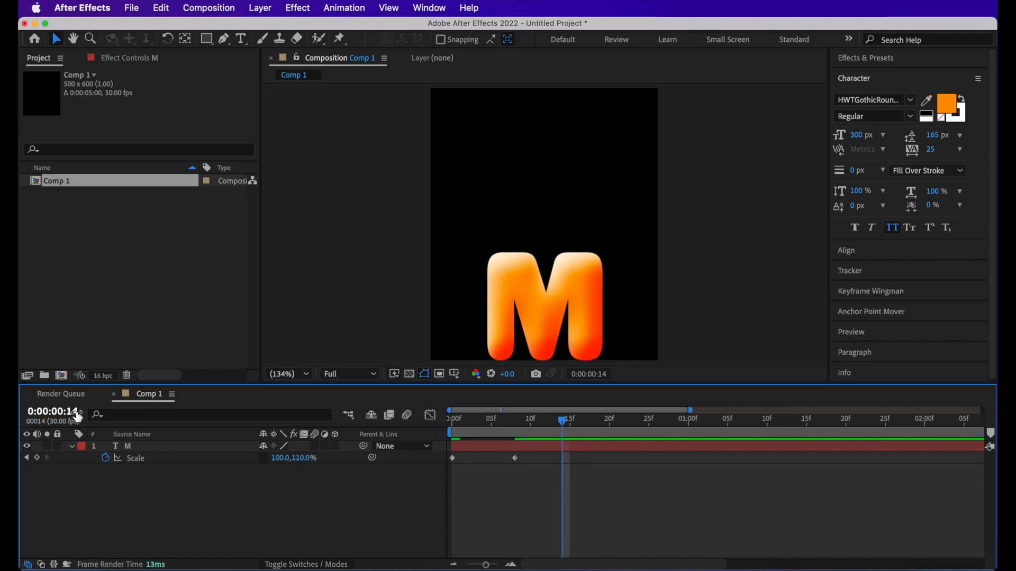
{"action": "left_click", "coordinate": [298, 459]}
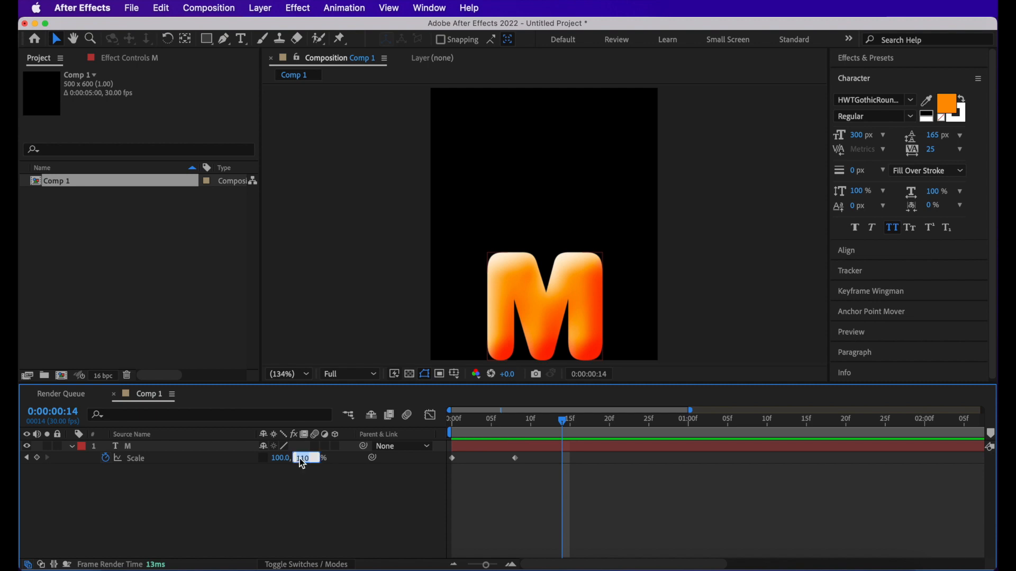
{"action": "type", "text": "90"}
{"action": "key", "text": "Return"}
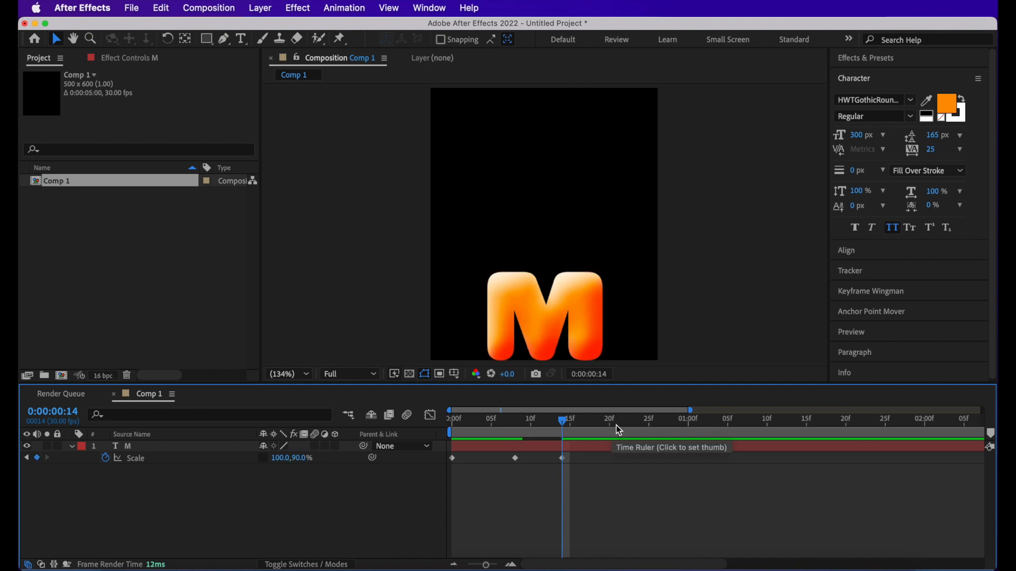
- Add a Scale keyframe at frame 20 with the vertical scale set to 110%
{"action": "left_click_drag", "start_coordinate": [599, 429], "coordinate": [610, 429]}
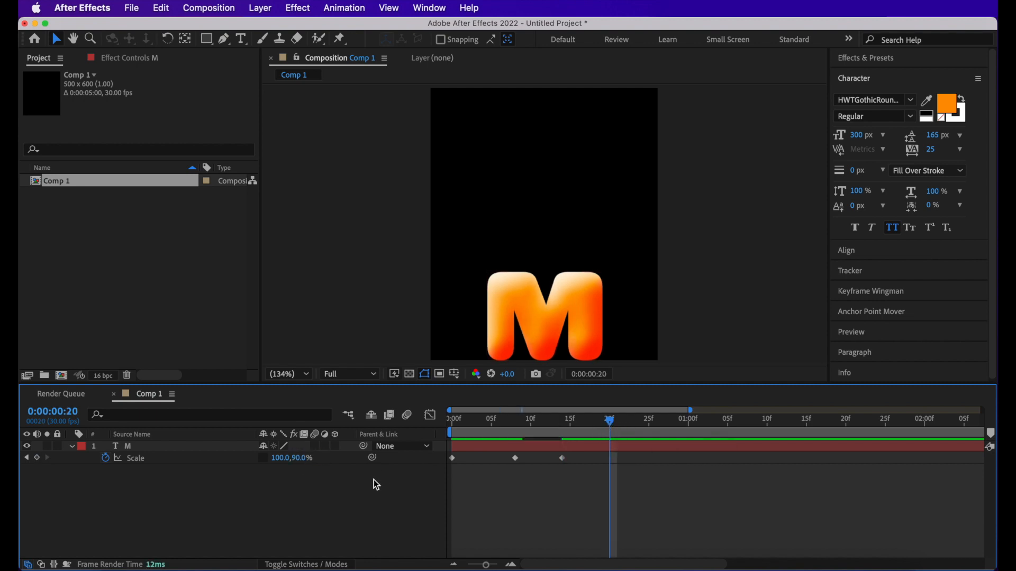
{"action": "left_click", "coordinate": [297, 458]}
{"action": "type", "text": "110"}
{"action": "key", "text": "Return"}
- Add a Scale keyframe at frame 26 with the vertical scale set to 95%
{"action": "left_click", "coordinate": [647, 431]}
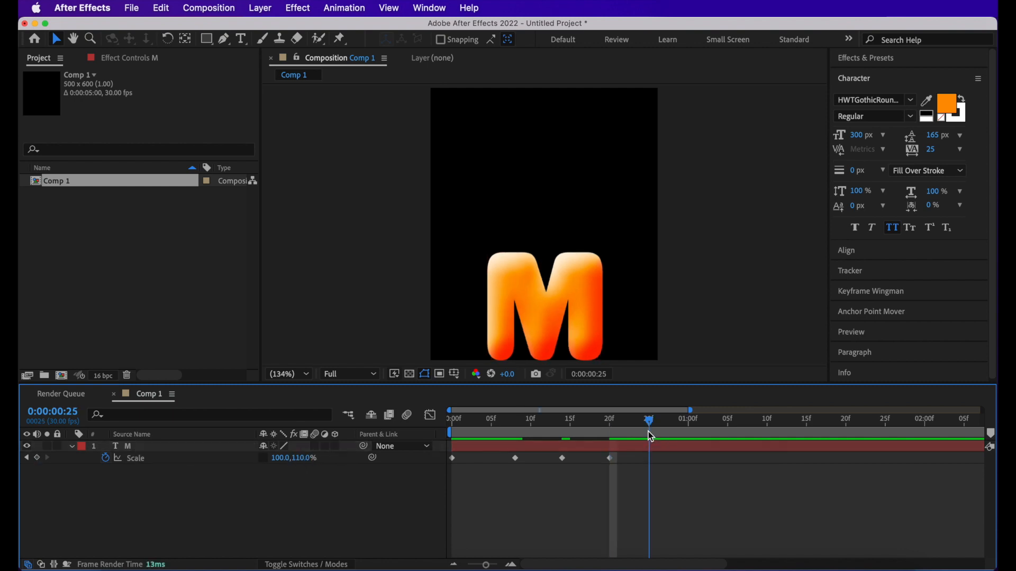
{"action": "left_click_drag", "start_coordinate": [652, 430], "coordinate": [657, 430]}
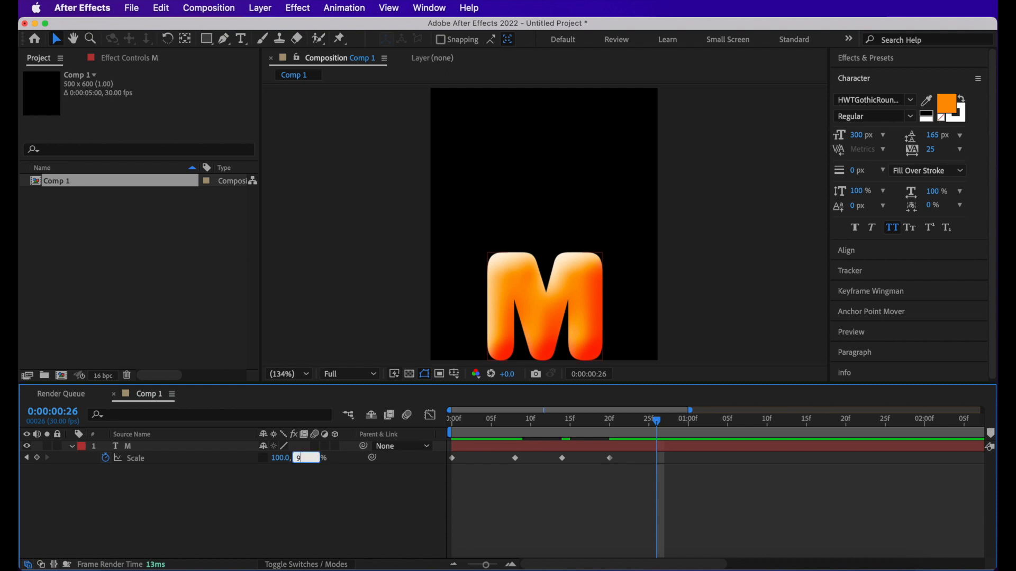
{"action": "type", "text": "95"}
{"action": "key", "text": "Return"}
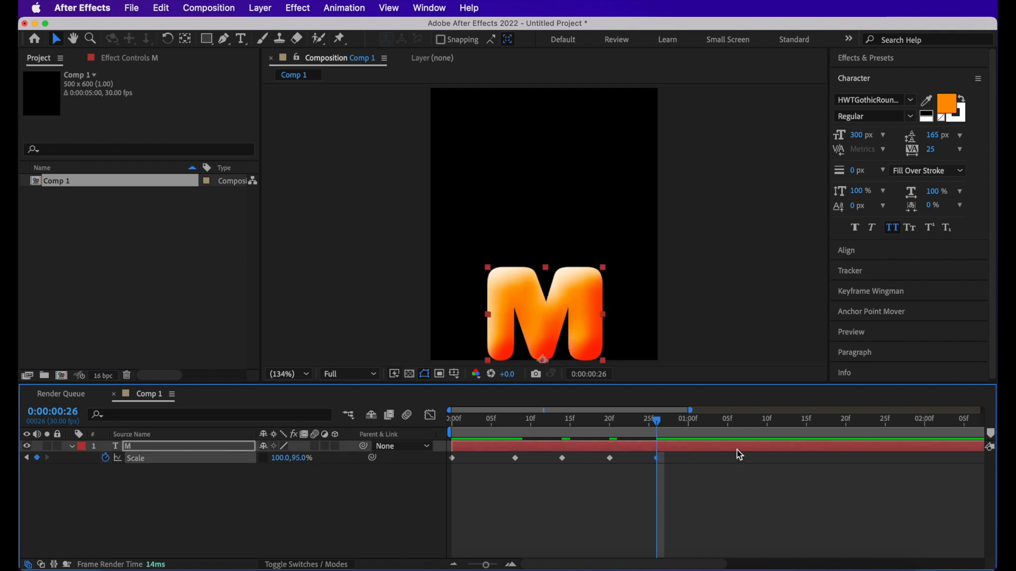
- Add a final Scale keyframe at 0:00:01:02 with the vertical scale set to 100%
{"action": "left_click", "coordinate": [700, 426]}
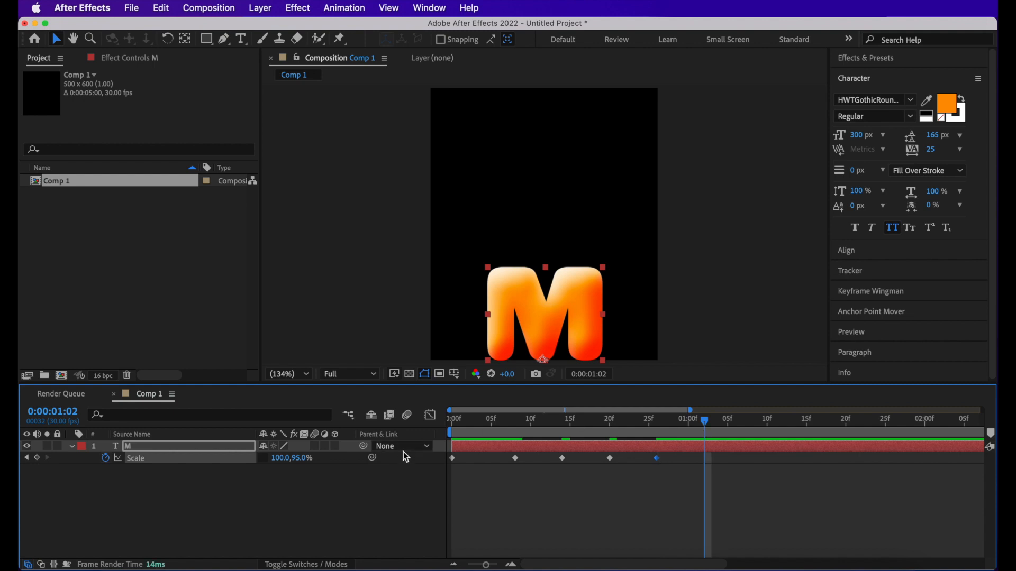
{"action": "left_click", "coordinate": [300, 458]}
{"action": "type", "text": "100"}
{"action": "key", "text": "Return"}
- Apply Easy Ease to all of the M layer's Scale keyframes
{"action": "key", "text": "Page_Down"}
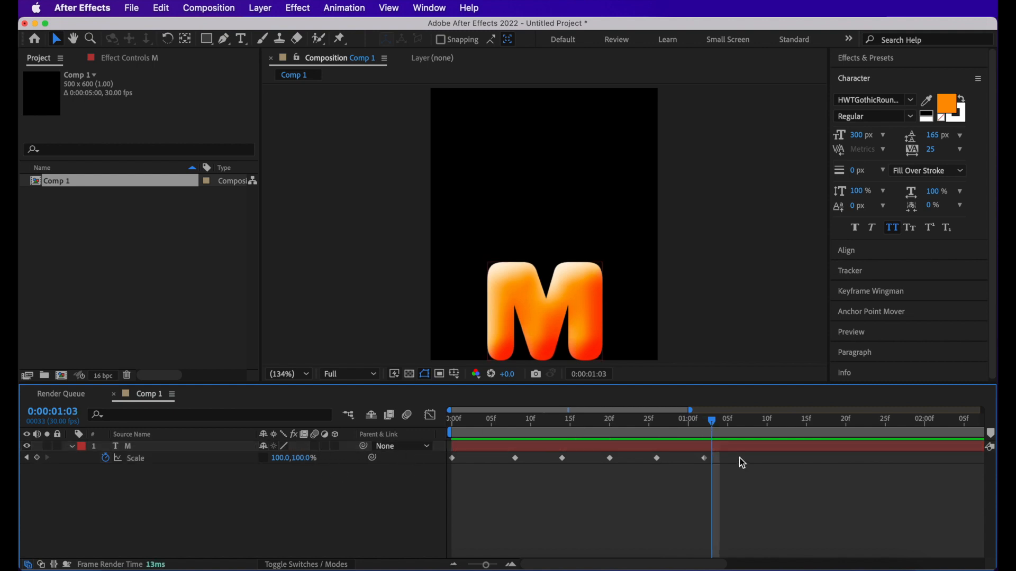
{"action": "left_click_drag", "start_coordinate": [740, 451], "coordinate": [446, 465]}
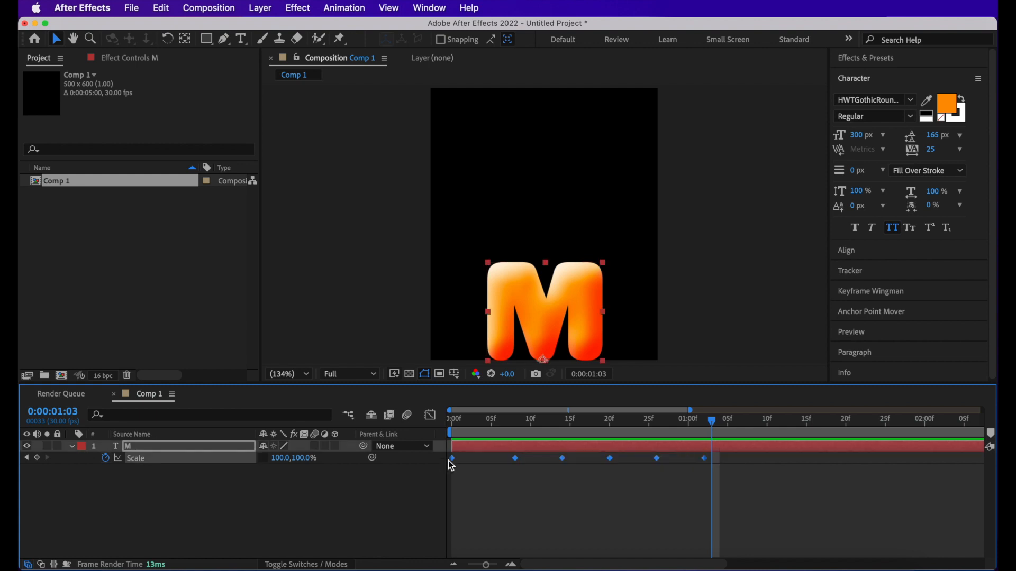
{"action": "right_click", "coordinate": [453, 461]}
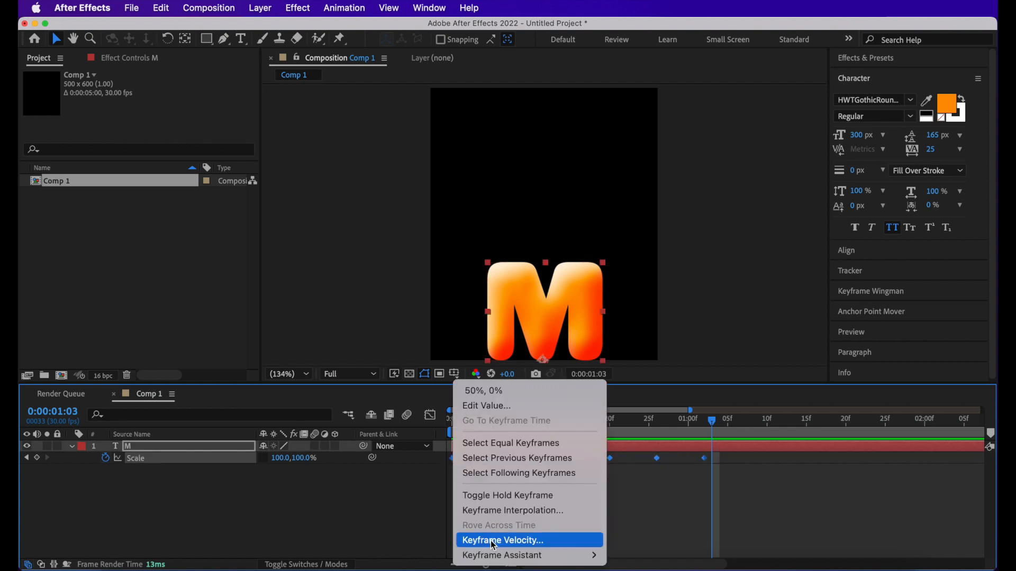
{"action": "mouse_move", "coordinate": [496, 556]}
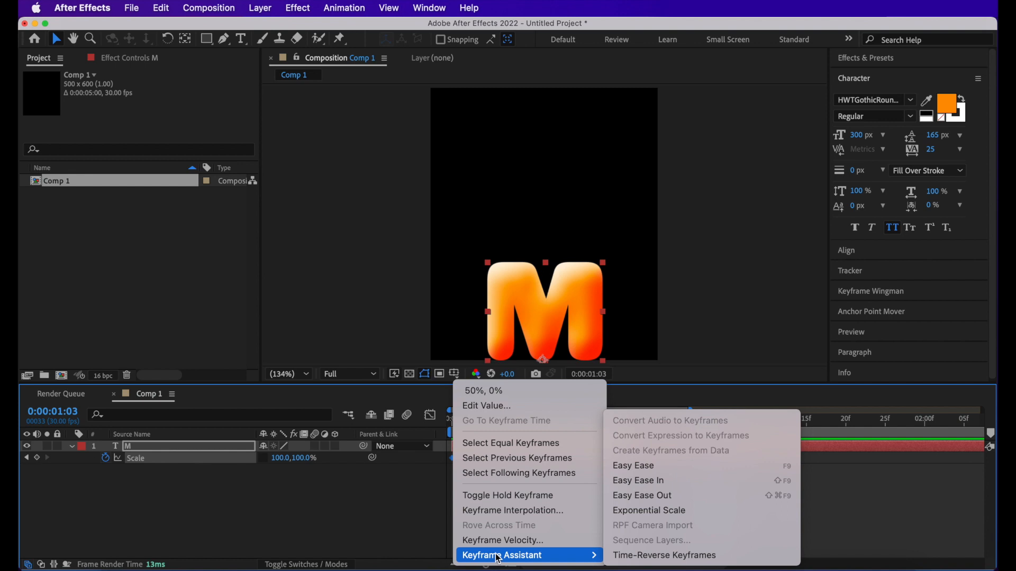
{"action": "left_click", "coordinate": [650, 466]}
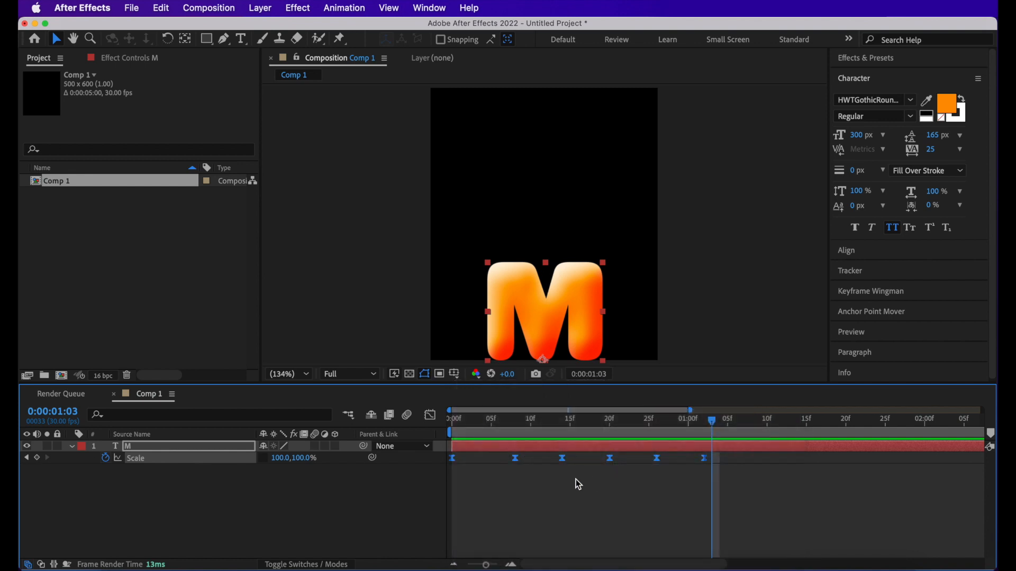
- Play back the eased scale animation from the beginning of the composition
{"action": "left_click", "coordinate": [550, 488]}
{"action": "key", "text": "Home"}
{"action": "key", "text": "space"}
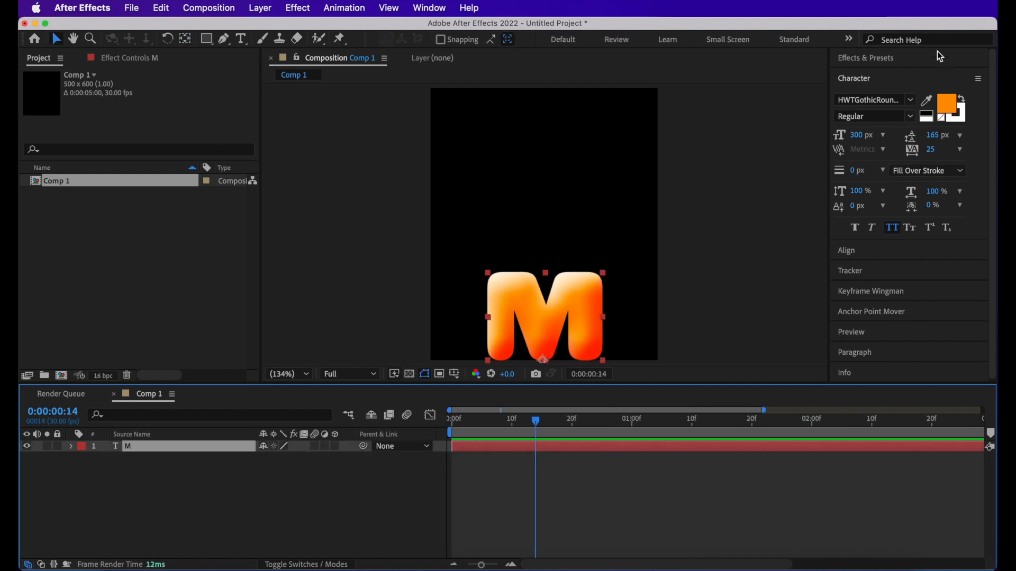
- Find the Warp effect by searching for "warp" and apply it to the M layer
{"action": "left_click", "coordinate": [884, 60]}
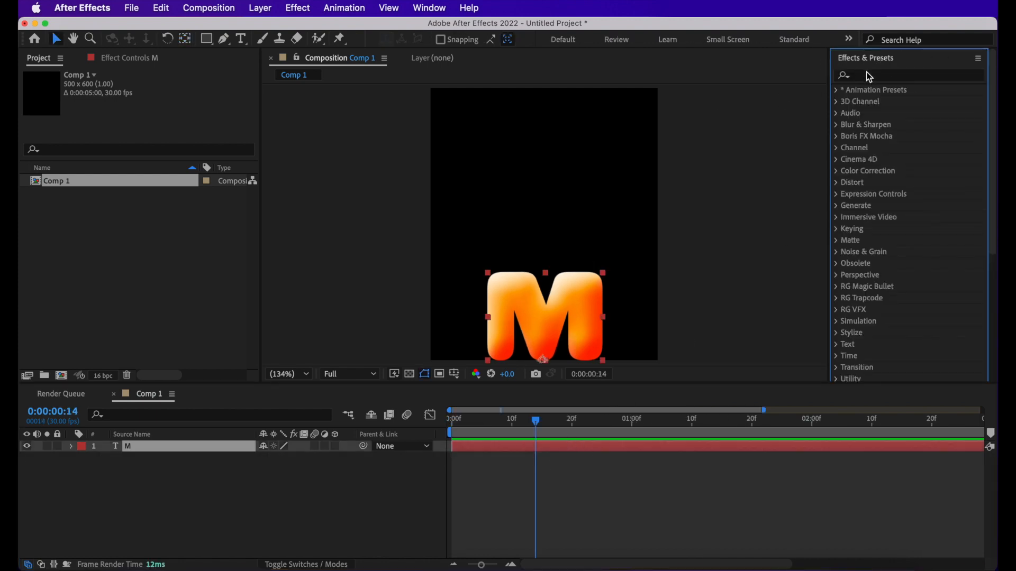
{"action": "left_click", "coordinate": [867, 81]}
{"action": "type", "text": "warp"}
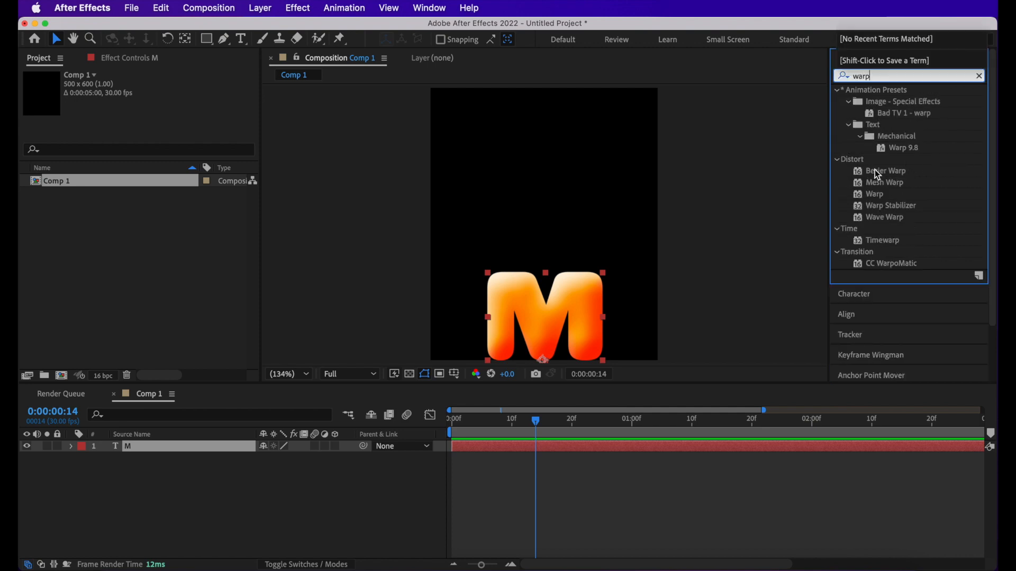
{"action": "left_click_drag", "start_coordinate": [884, 201], "coordinate": [243, 446]}
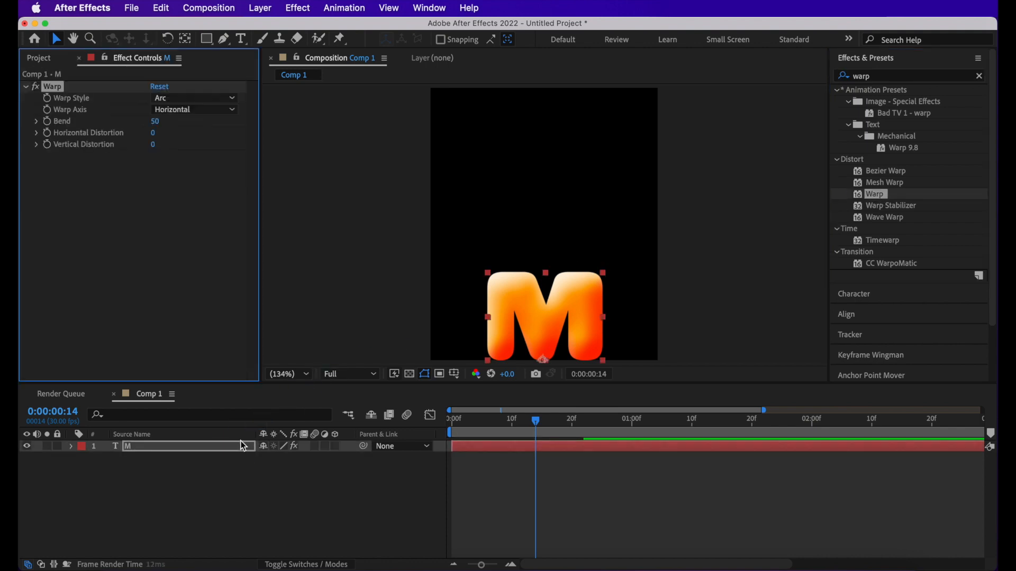
- Set the Warp effect's style to Bulge and its axis to Vertical
{"action": "left_click", "coordinate": [167, 100]}
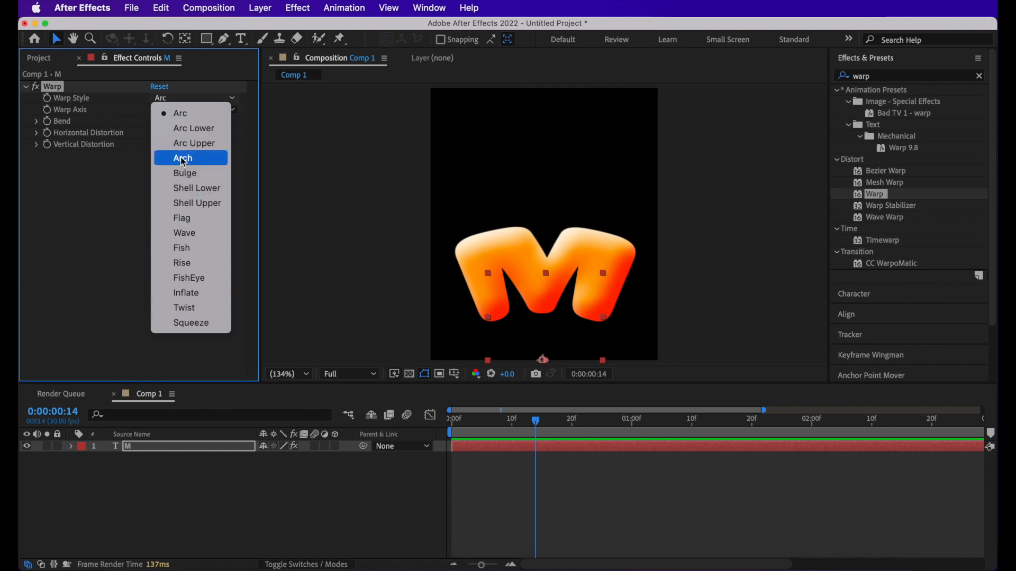
{"action": "left_click", "coordinate": [183, 171]}
{"action": "left_click", "coordinate": [186, 110]}
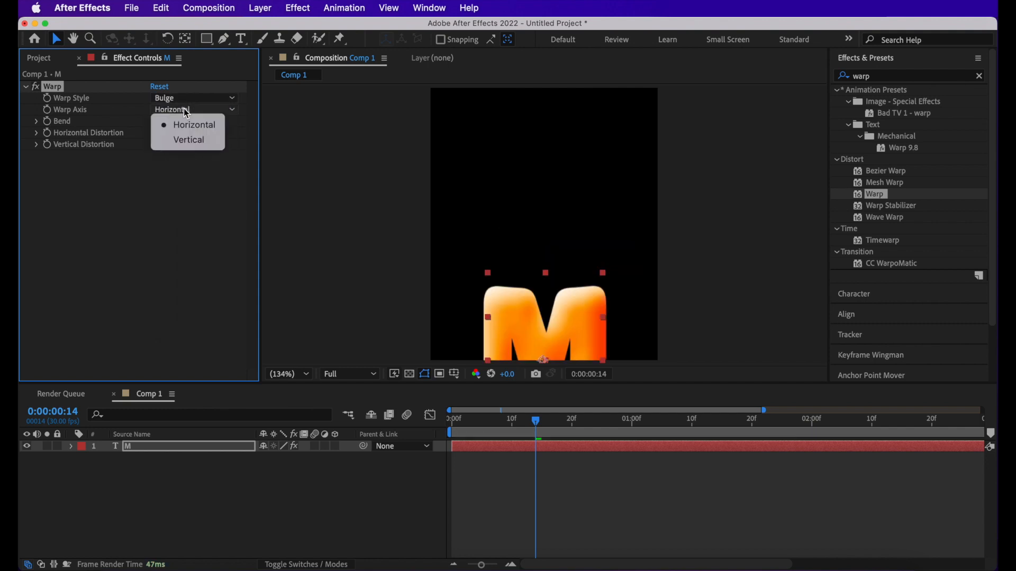
{"action": "left_click", "coordinate": [185, 141]}
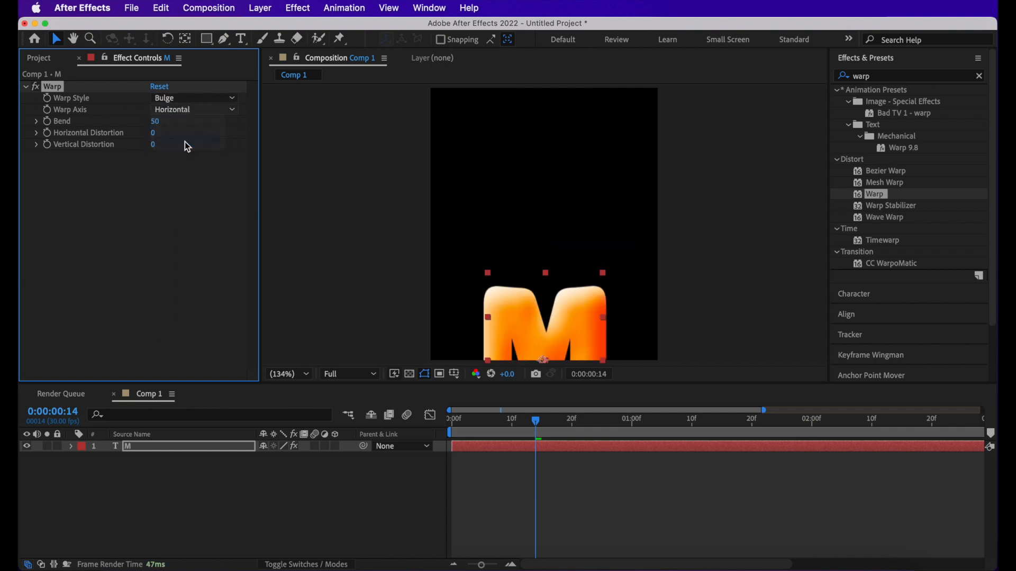
- Enable keyframing for the Warp effect's Bend at the first frame and reveal the layer's keyframed properties
{"action": "left_click_drag", "start_coordinate": [536, 423], "coordinate": [452, 436]}
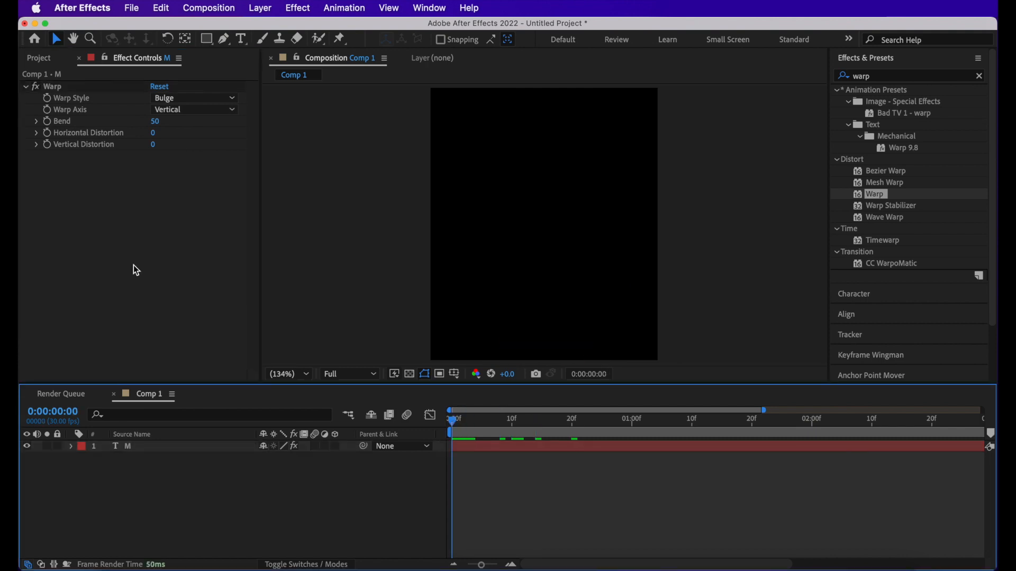
{"action": "left_click", "coordinate": [48, 122]}
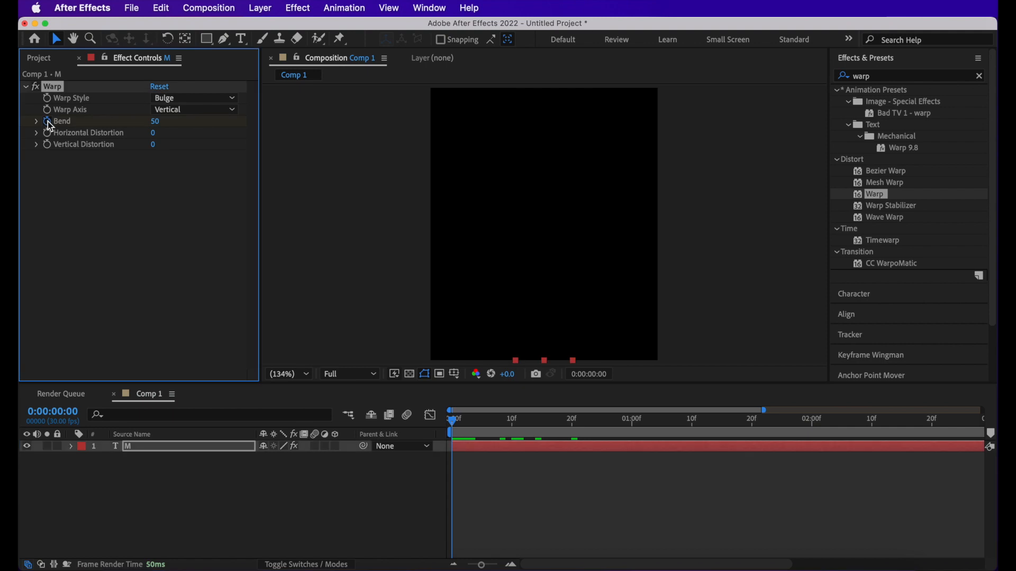
{"action": "key", "text": "u"}
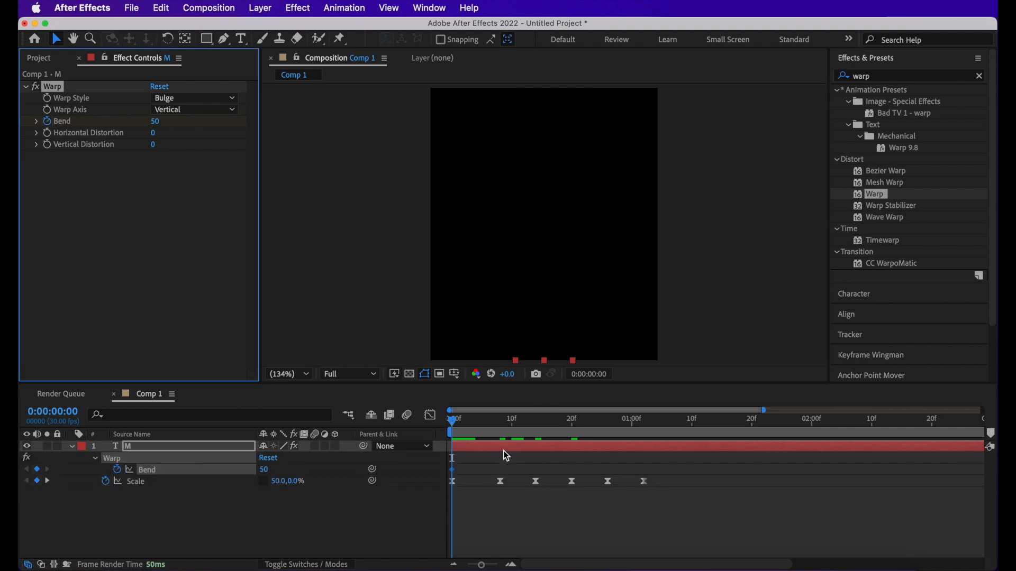
- Scrub through roughly the first 13 frames to examine how the bulge affects the M, and return to the start
{"action": "left_click", "coordinate": [470, 468]}
{"action": "scroll", "coordinate": [453, 466], "scroll_direction": "up", "scroll_amount": 1}
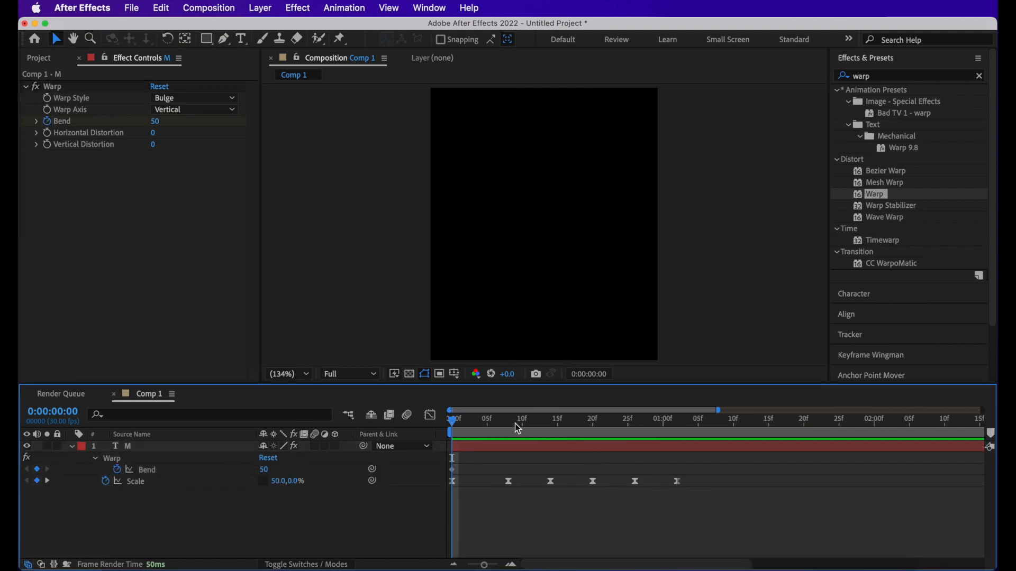
{"action": "left_click_drag", "start_coordinate": [504, 425], "coordinate": [540, 436]}
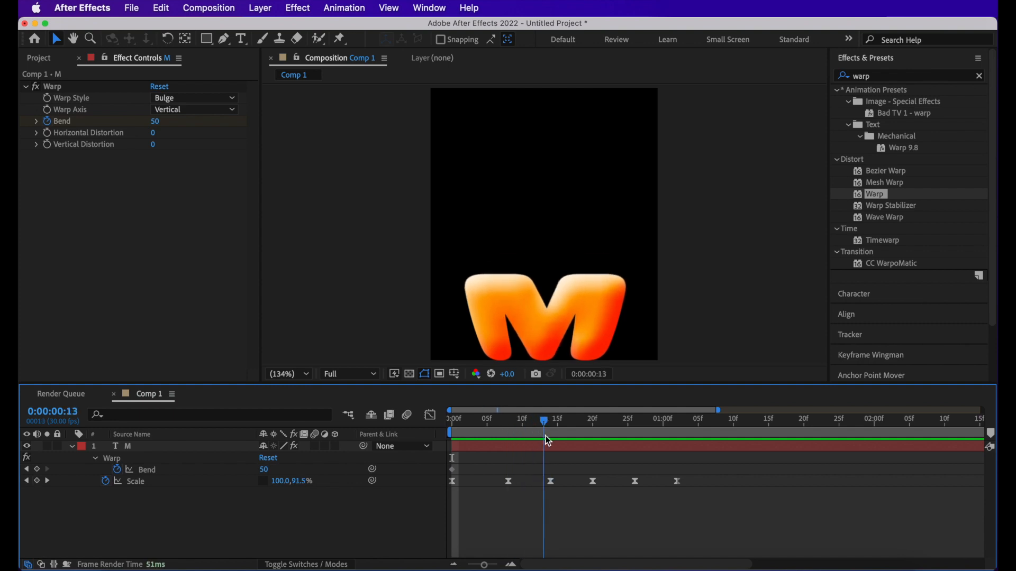
{"action": "key", "text": "Home"}
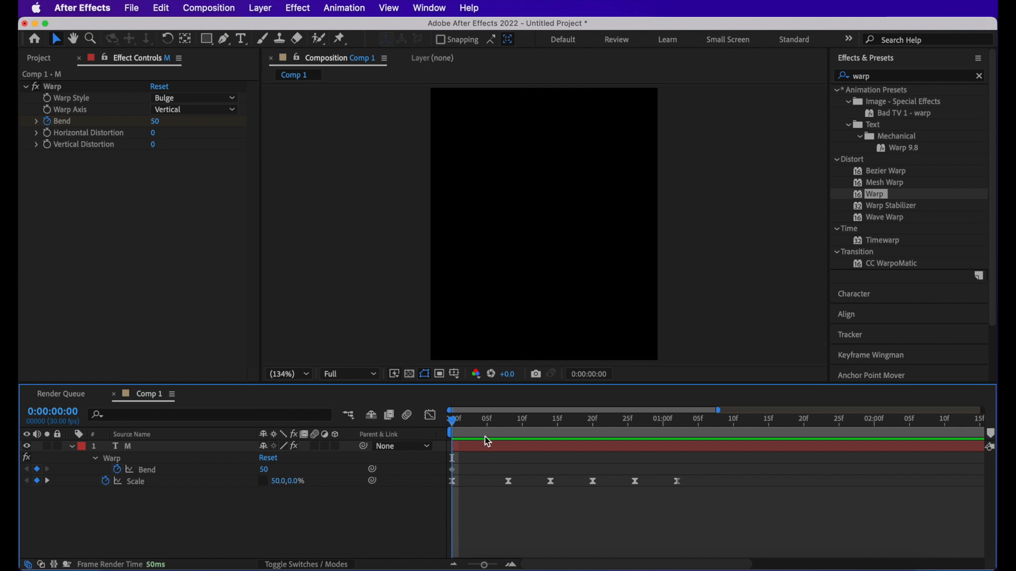
- Step through the Scale keyframes to examine the warped M at each stretch and squash, finishing at frame 8
{"action": "left_click", "coordinate": [505, 430]}
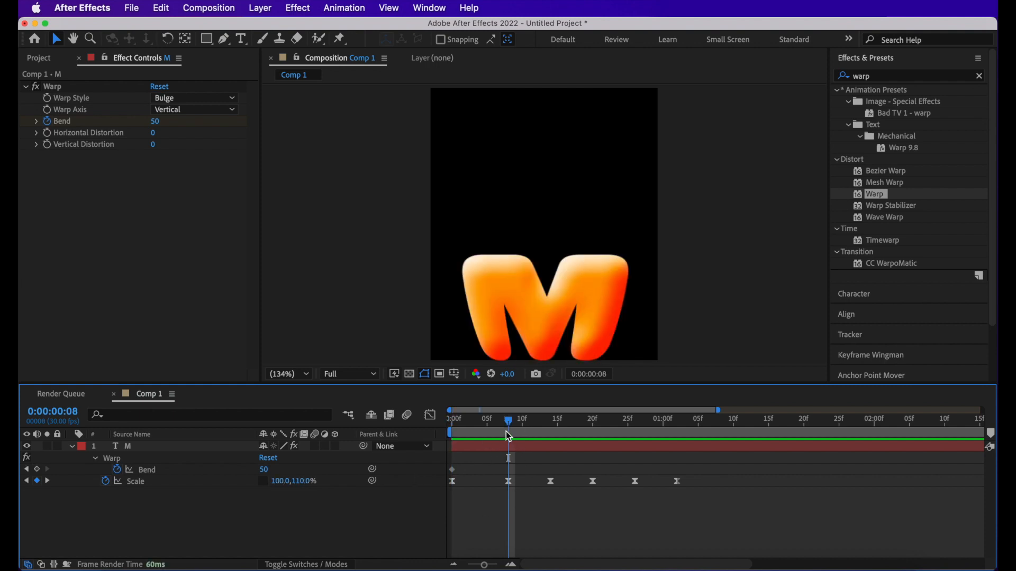
{"action": "mouse_move", "coordinate": [506, 430]}
{"action": "left_mouse_down"}
{"action": "mouse_move", "coordinate": [464, 430]}
{"action": "mouse_move", "coordinate": [509, 444]}
{"action": "left_mouse_up"}
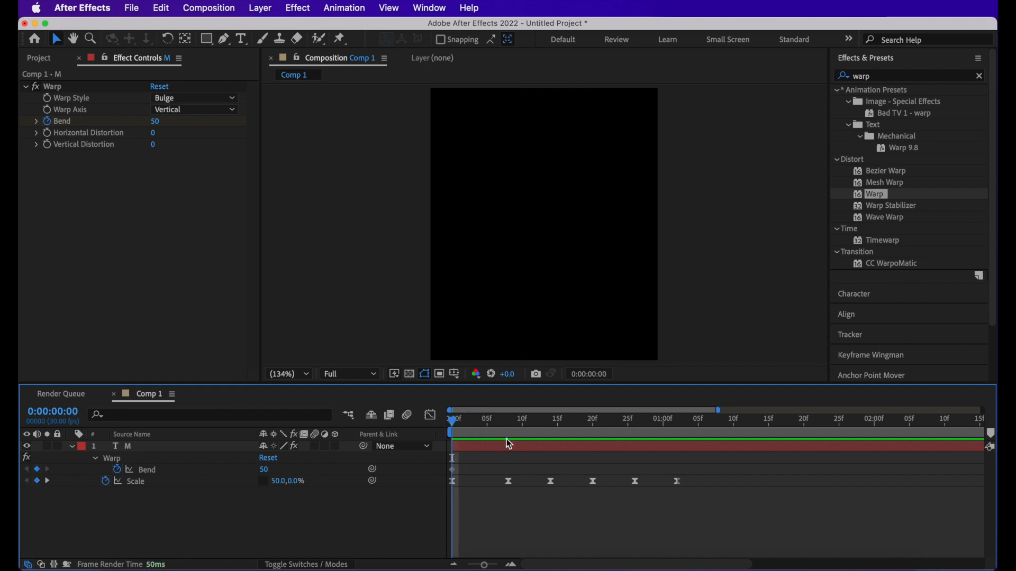
{"action": "key", "text": "k"}
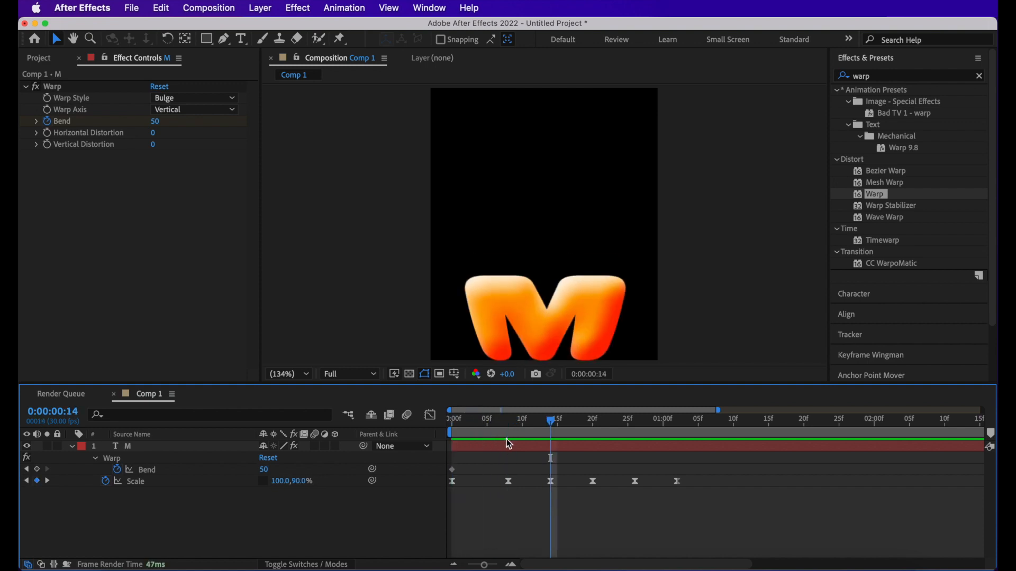
{"action": "key", "text": "k"}
{"action": "key", "text": "k"}
{"action": "key", "text": "k"}
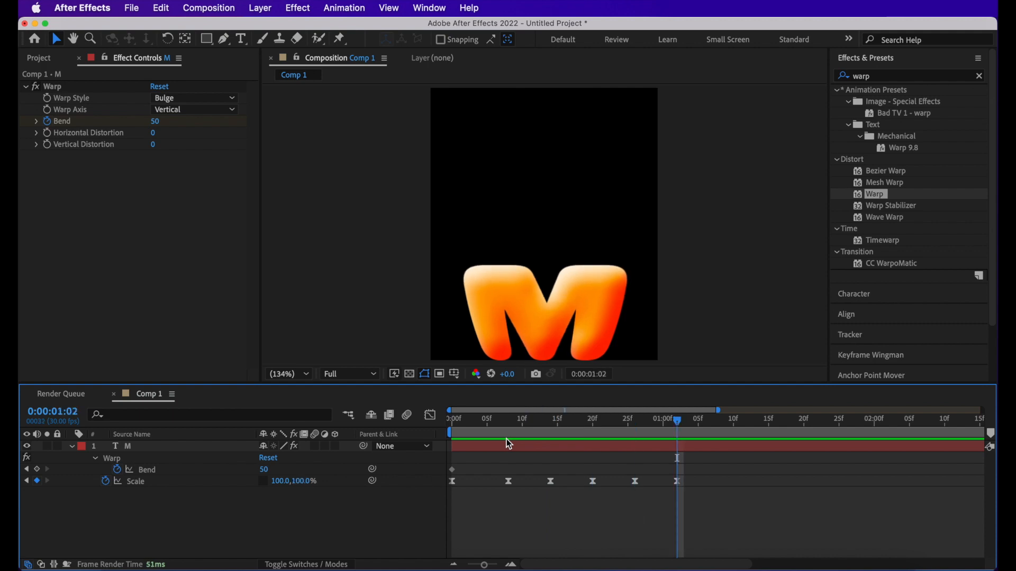
{"action": "key", "text": "j"}
{"action": "key", "text": "j"}
{"action": "key", "text": "j"}
{"action": "key", "text": "j"}
{"action": "key", "text": "j"}
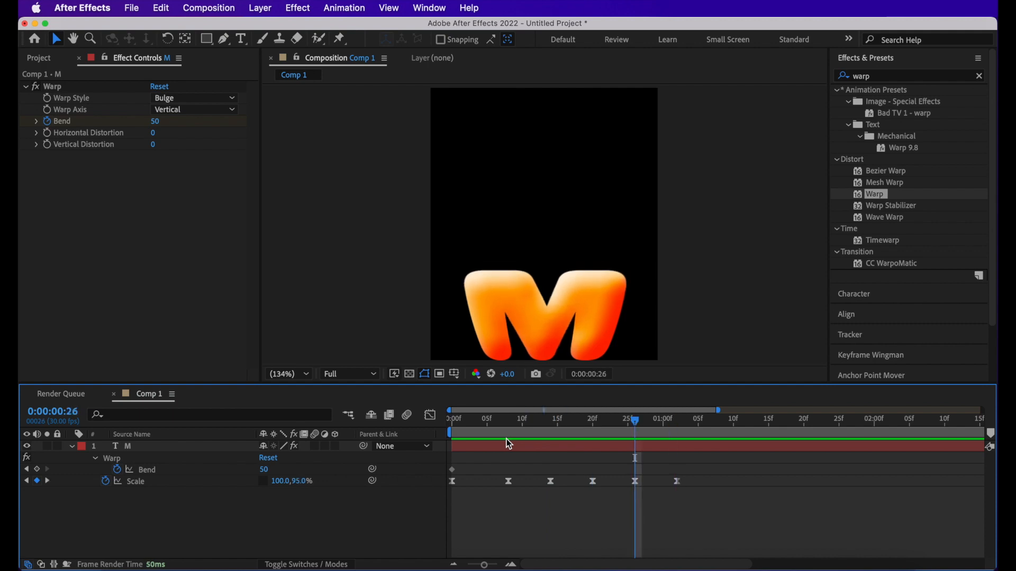
{"action": "key", "text": "k"}
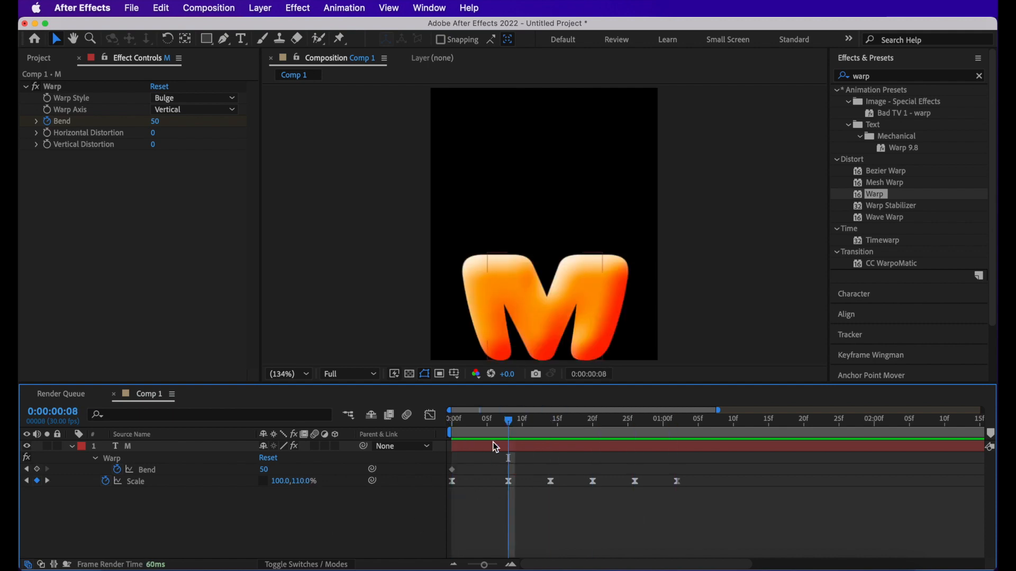
- Keyframe the Warp effect's Bend at -35 on frame 8 and at 30 on frame 14
{"action": "left_click", "coordinate": [267, 471]}
{"action": "type", "text": "-3"}
{"action": "key", "text": "Return"}
{"action": "left_click", "coordinate": [550, 427]}
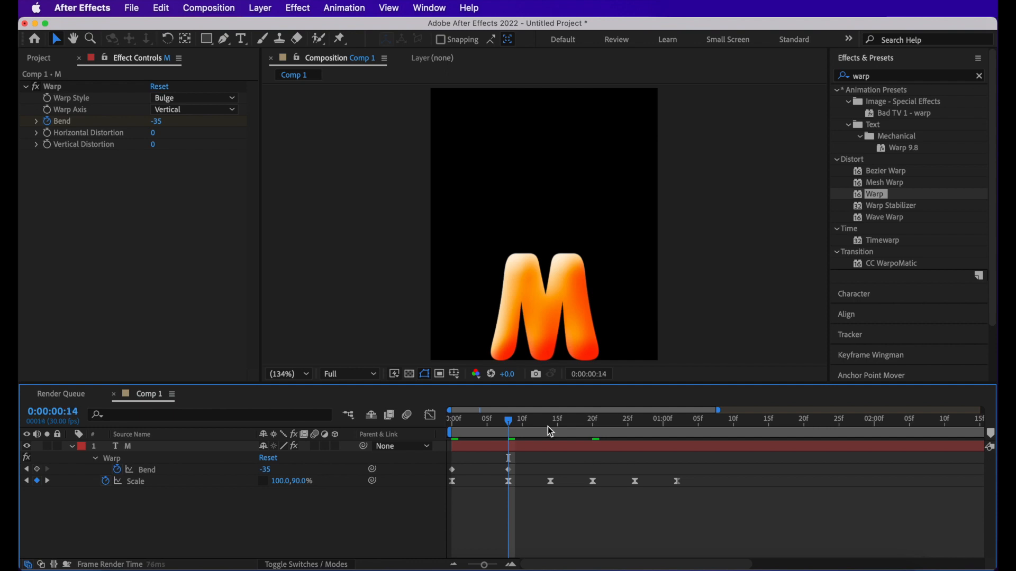
{"action": "left_click", "coordinate": [266, 470]}
{"action": "type", "text": "3"}
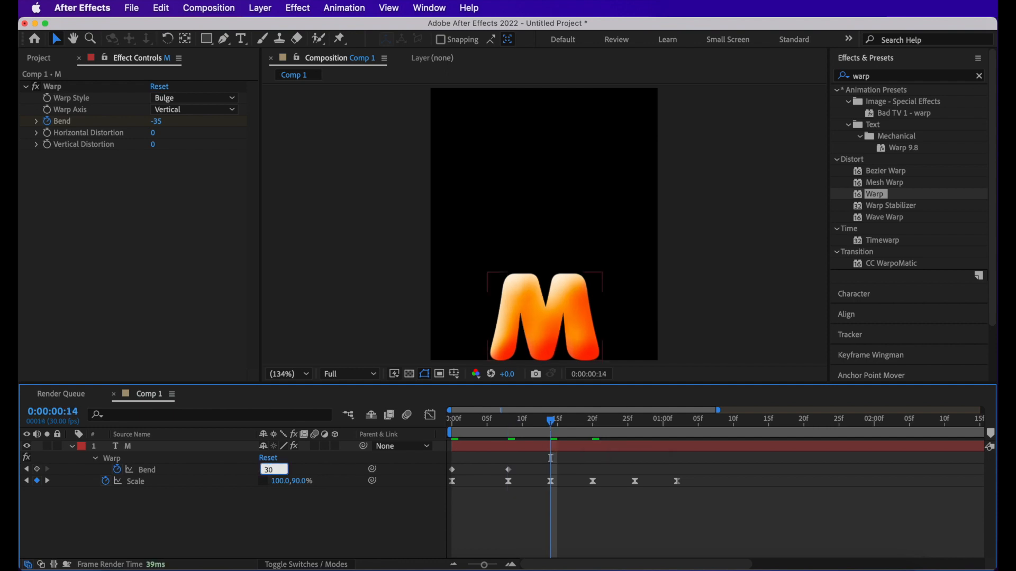
{"action": "type", "text": "0"}
{"action": "key", "text": "Return"}
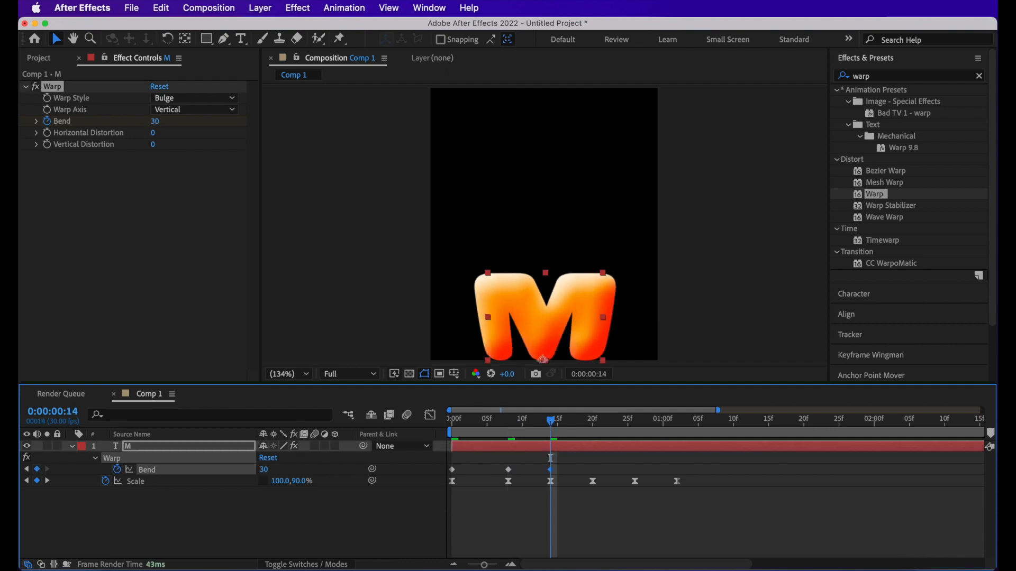
- Keyframe the Warp effect's Bend at -15 on frame 20 and at 10 on frame 26
{"action": "left_click", "coordinate": [592, 428]}
{"action": "left_click", "coordinate": [266, 470]}
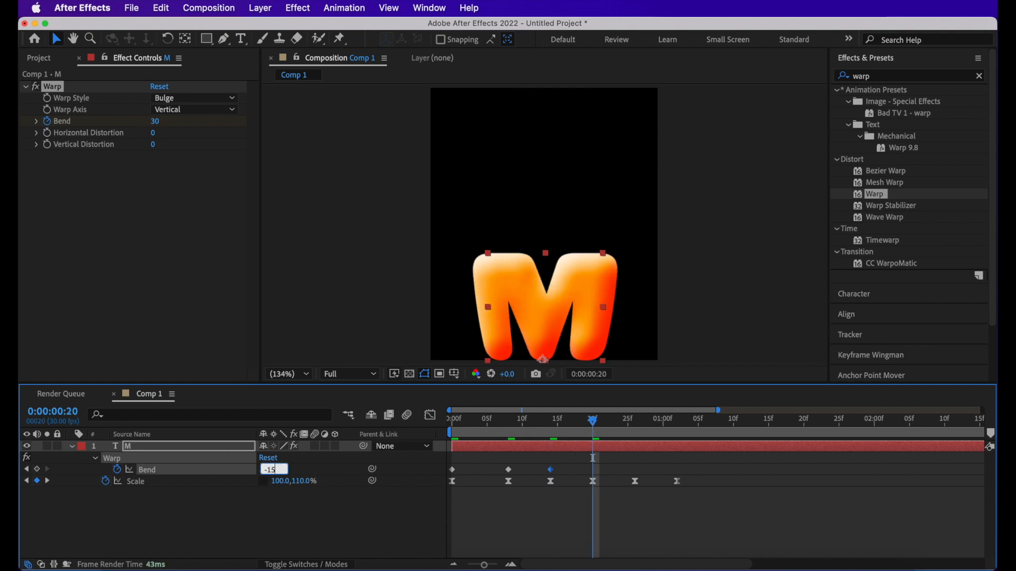
{"action": "type", "text": "-15"}
{"action": "key", "text": "Return"}
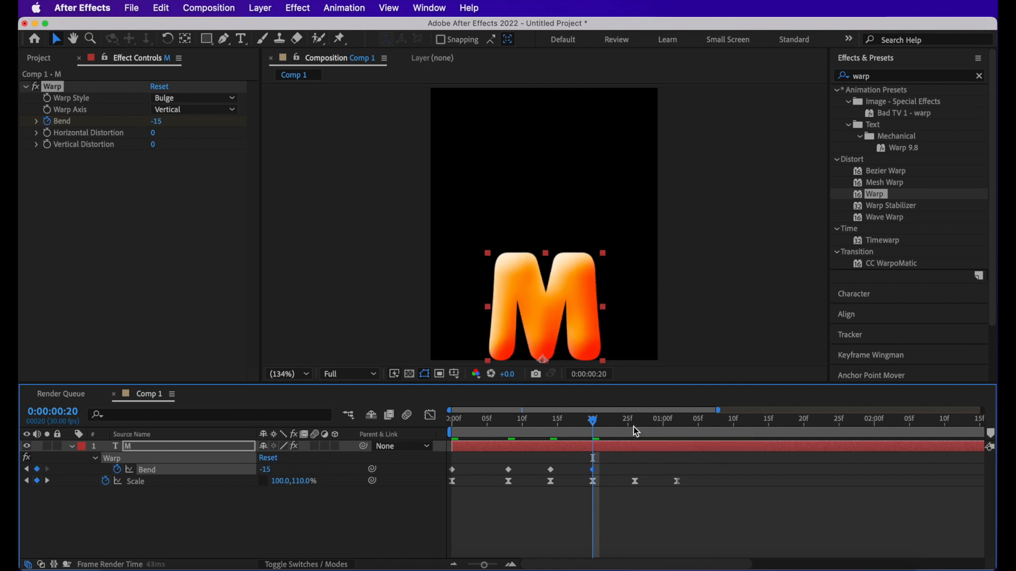
{"action": "left_click", "coordinate": [635, 423]}
{"action": "left_click", "coordinate": [269, 470]}
{"action": "type", "text": "1"}
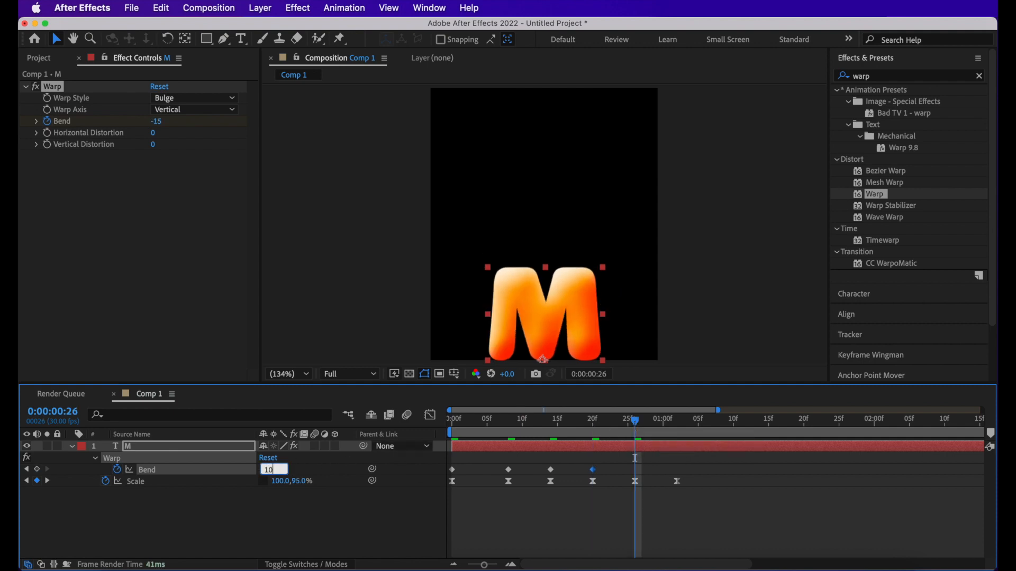
{"action": "type", "text": "0"}
{"action": "key", "text": "Return"}
- Keyframe the Warp effect's Bend at 0 at 0:00:01:02, aligned with the last Scale keyframe
{"action": "left_click", "coordinate": [676, 424]}
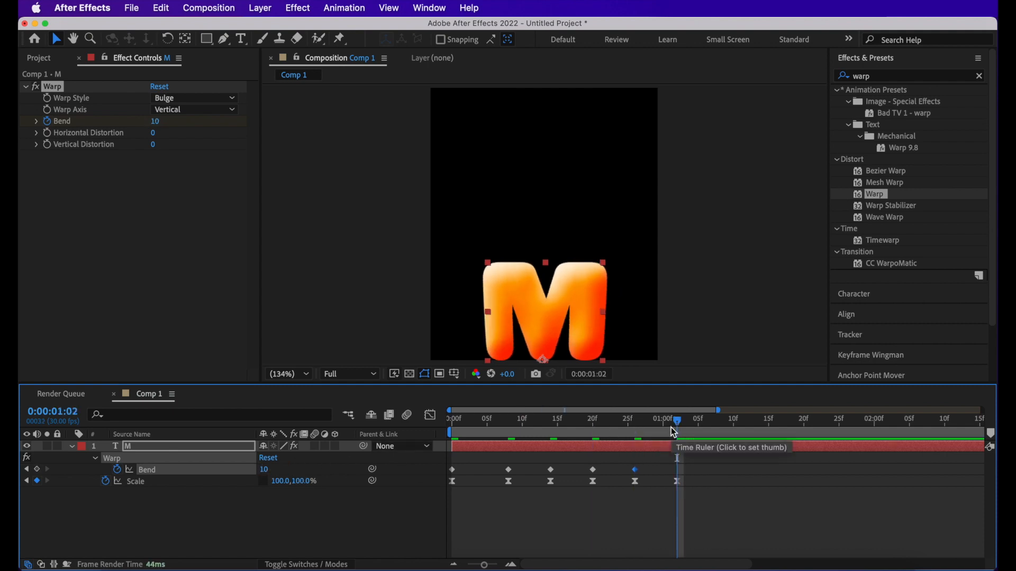
{"action": "left_click", "coordinate": [265, 470]}
{"action": "type", "text": "0"}
{"action": "key", "text": "Return"}
{"action": "left_click", "coordinate": [572, 502]}
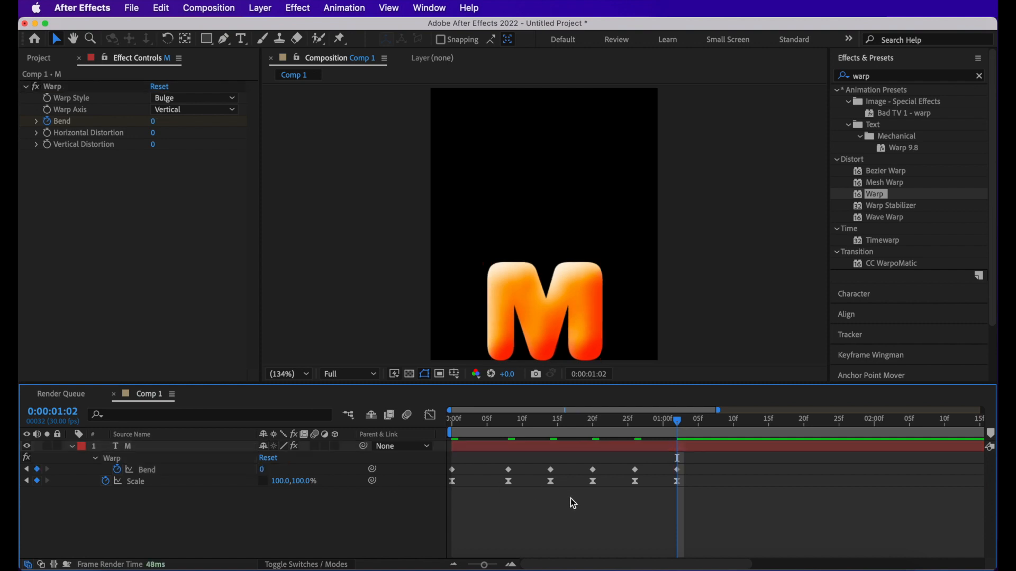
- Apply Easy Ease to all of the Warp effect's Bend keyframes
{"action": "left_click_drag", "start_coordinate": [705, 465], "coordinate": [453, 478]}
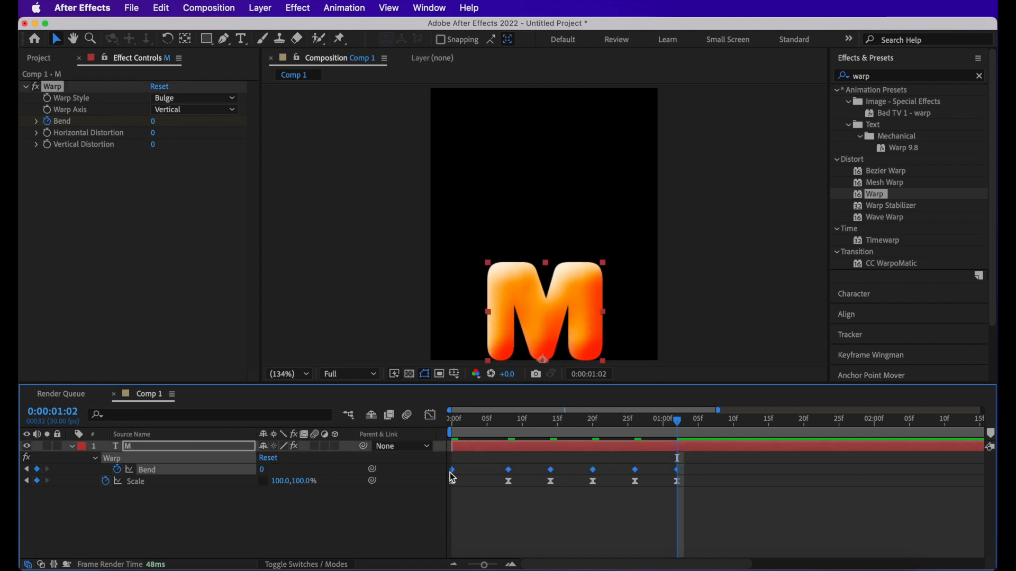
{"action": "right_click", "coordinate": [453, 477]}
{"action": "mouse_move", "coordinate": [527, 555]}
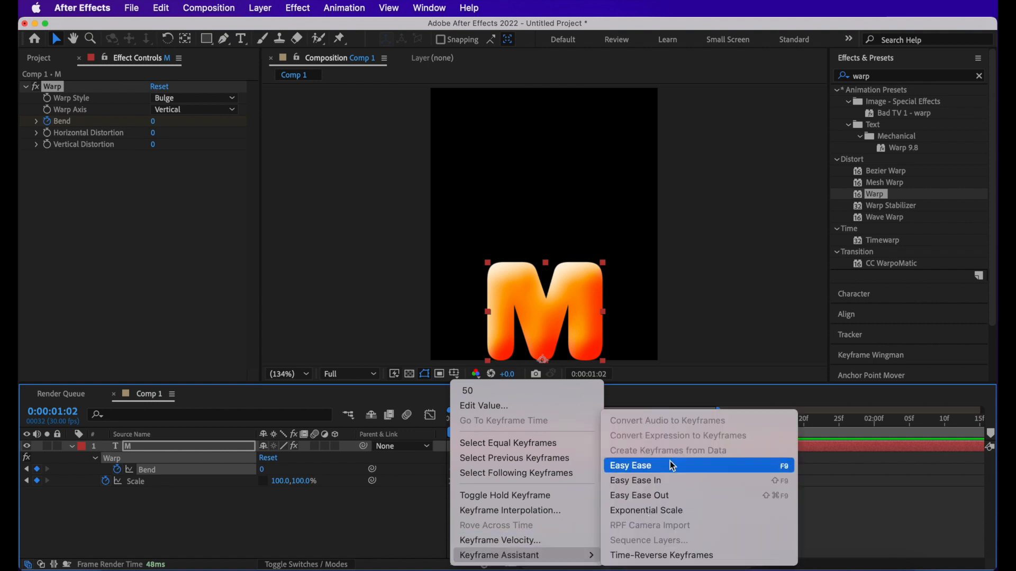
{"action": "left_click", "coordinate": [651, 465]}
{"action": "left_click", "coordinate": [545, 504]}
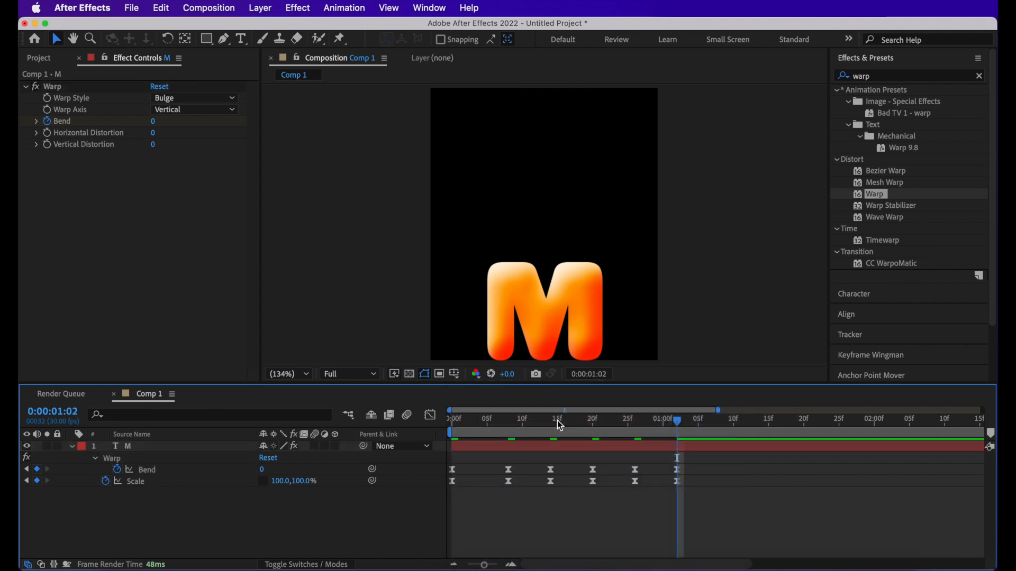
- Play back the M's bouncing entrance to review the combined Scale and Warp animation
{"action": "key", "text": "space"}
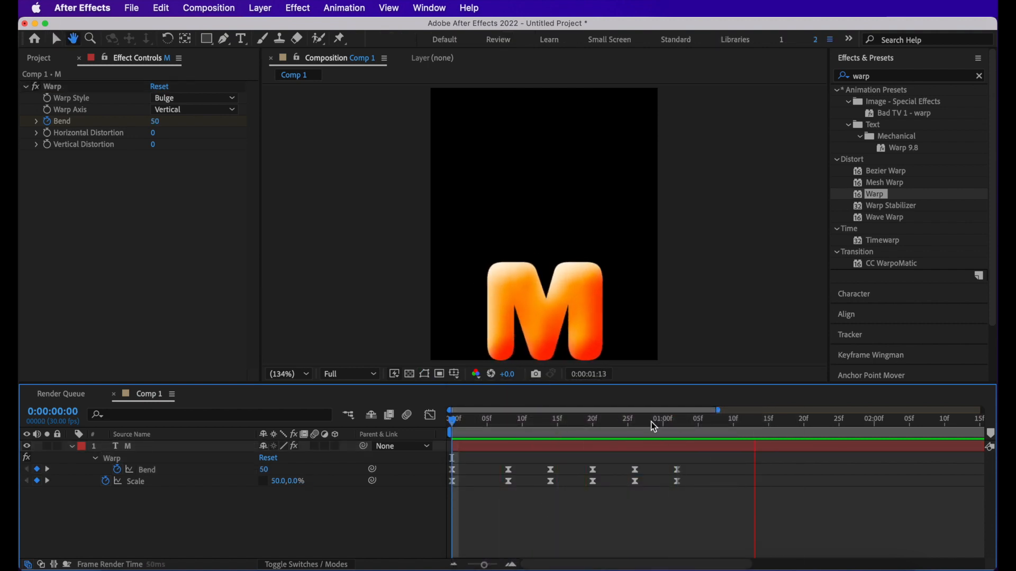
{"action": "key", "text": "space"}
{"action": "key", "text": "space"}
{"action": "key", "text": "space"}
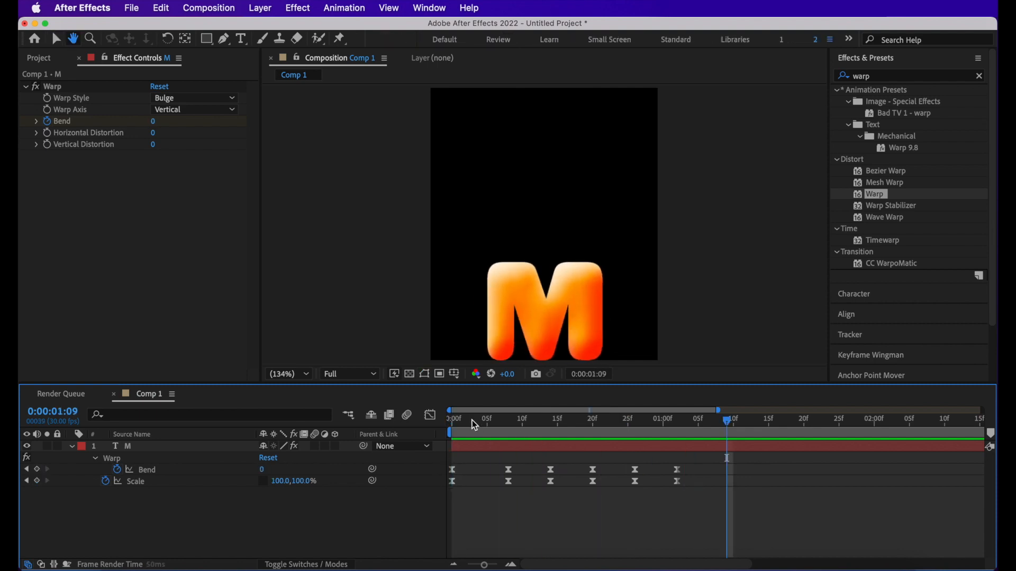
- Return to the first frame, find CC Bend It by searching for "bend", and apply it to the M layer
{"action": "left_click_drag", "start_coordinate": [471, 421], "coordinate": [448, 423]}
{"action": "key", "text": "minus"}
{"action": "left_click", "coordinate": [135, 447]}
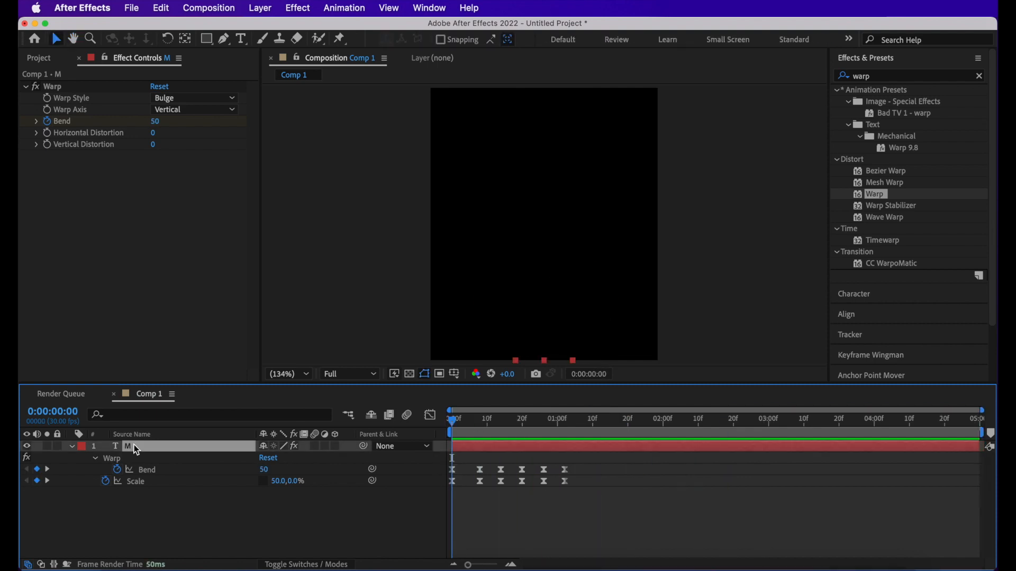
{"action": "double_click", "coordinate": [877, 80]}
{"action": "type", "text": "bend"}
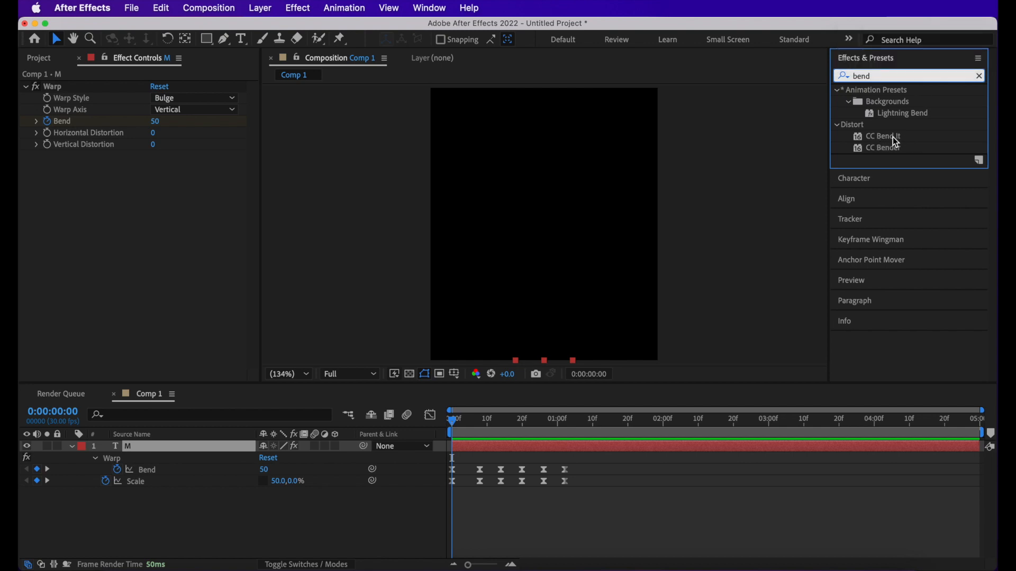
{"action": "left_click_drag", "start_coordinate": [893, 138], "coordinate": [186, 449]}
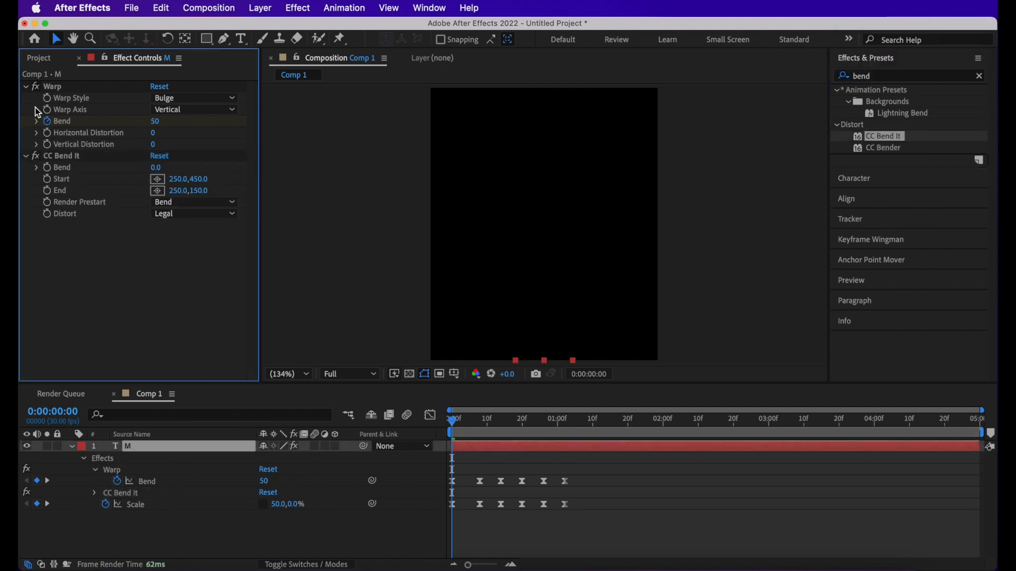
- Select CC Bend It and, with the full M visible, move its End point above the composition to about 258, -76
{"action": "left_click", "coordinate": [25, 86]}
{"action": "left_click", "coordinate": [67, 99]}
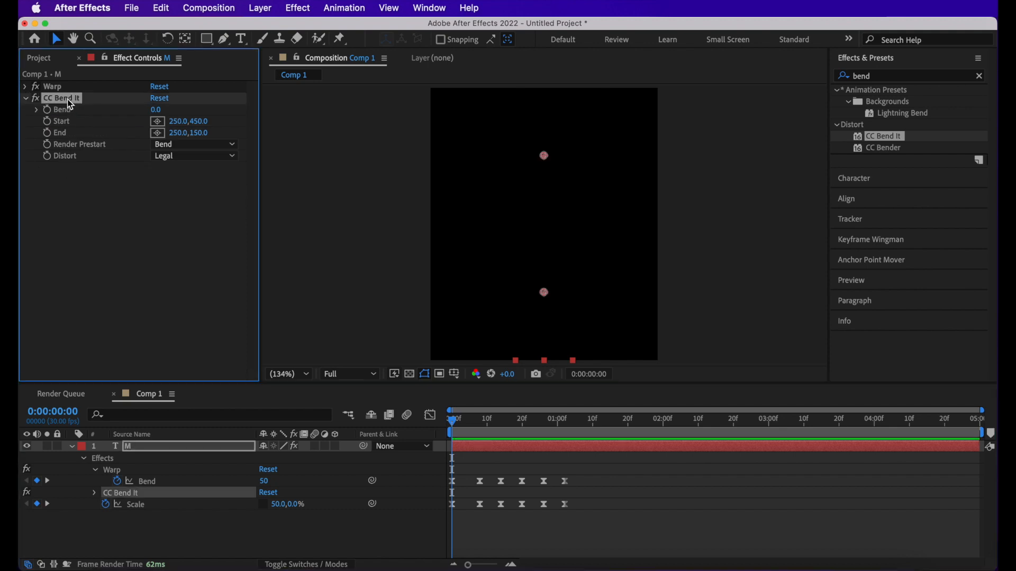
{"action": "left_click_drag", "start_coordinate": [582, 424], "coordinate": [593, 428]}
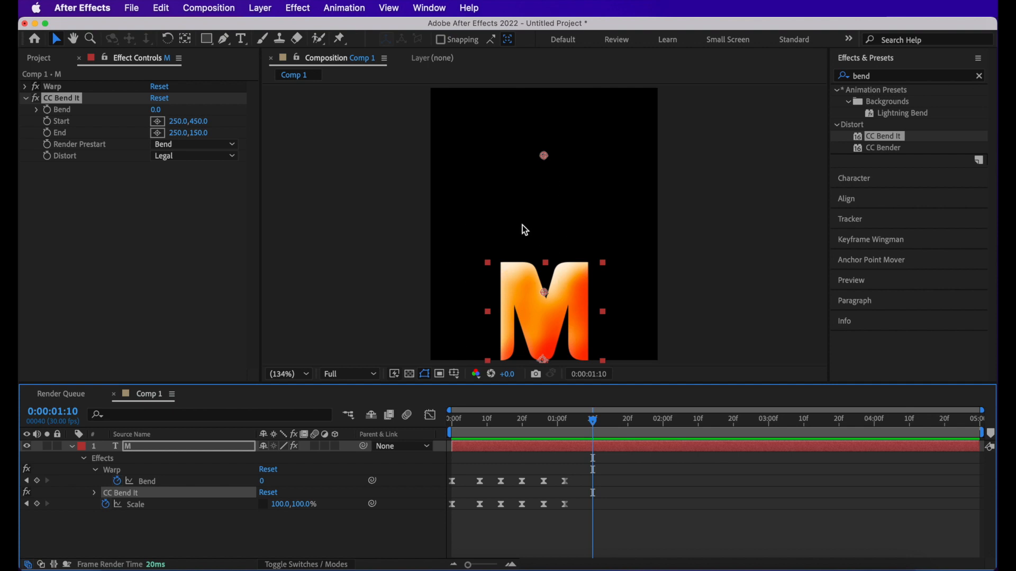
{"action": "scroll", "coordinate": [548, 165], "scroll_direction": "down", "scroll_amount": 1}
{"action": "left_click", "coordinate": [544, 172]}
{"action": "left_click_drag", "start_coordinate": [543, 172], "coordinate": [544, 91]}
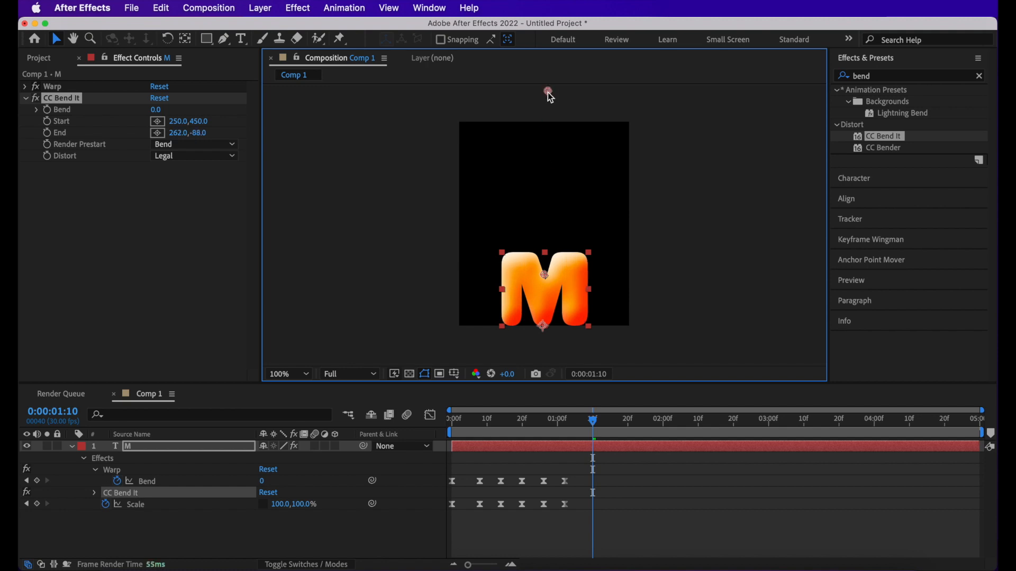
- Move CC Bend It's Start point just below the M to about 244, 636, and preview the animation
{"action": "left_click_drag", "start_coordinate": [490, 421], "coordinate": [578, 436]}
{"action": "left_click_drag", "start_coordinate": [543, 274], "coordinate": [542, 344]}
{"action": "left_click", "coordinate": [509, 436]}
{"action": "key", "text": "space"}
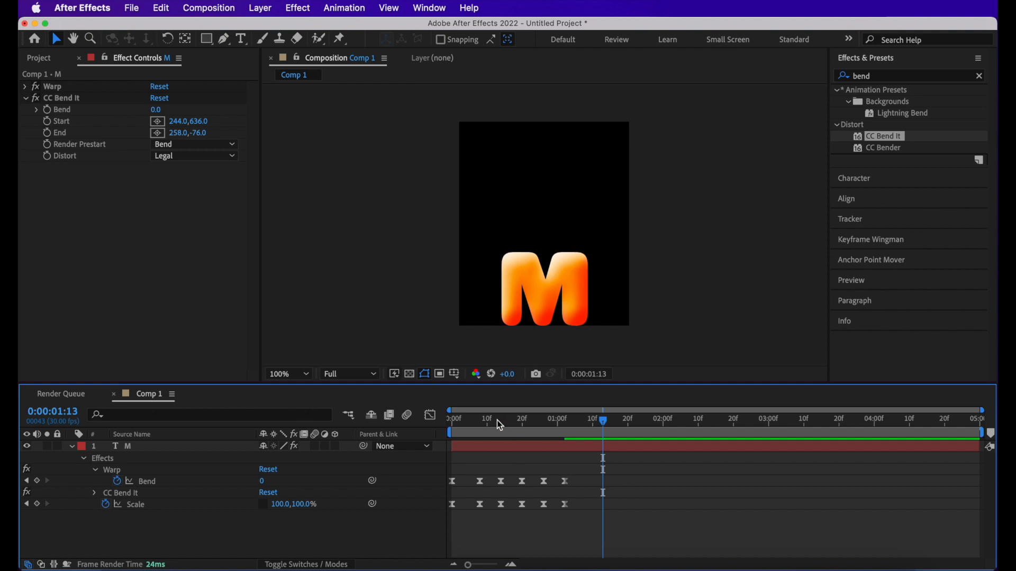
- Enable keyframing for CC Bend It's Bend at the first frame and reveal the layer's keyframed properties
{"action": "left_click_drag", "start_coordinate": [478, 423], "coordinate": [394, 424]}
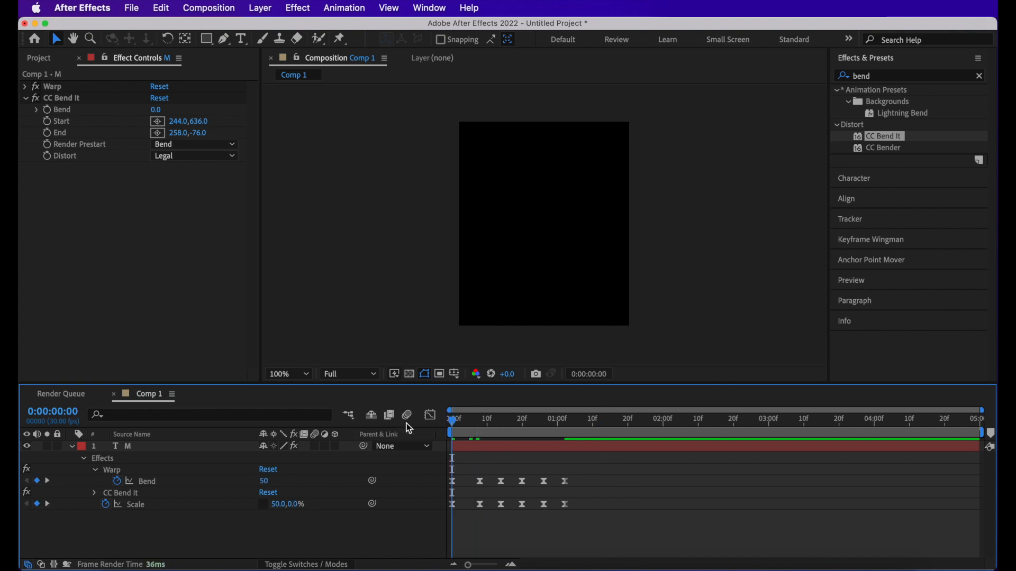
{"action": "left_click", "coordinate": [46, 110]}
{"action": "key", "text": "u"}
{"action": "key", "text": "u"}
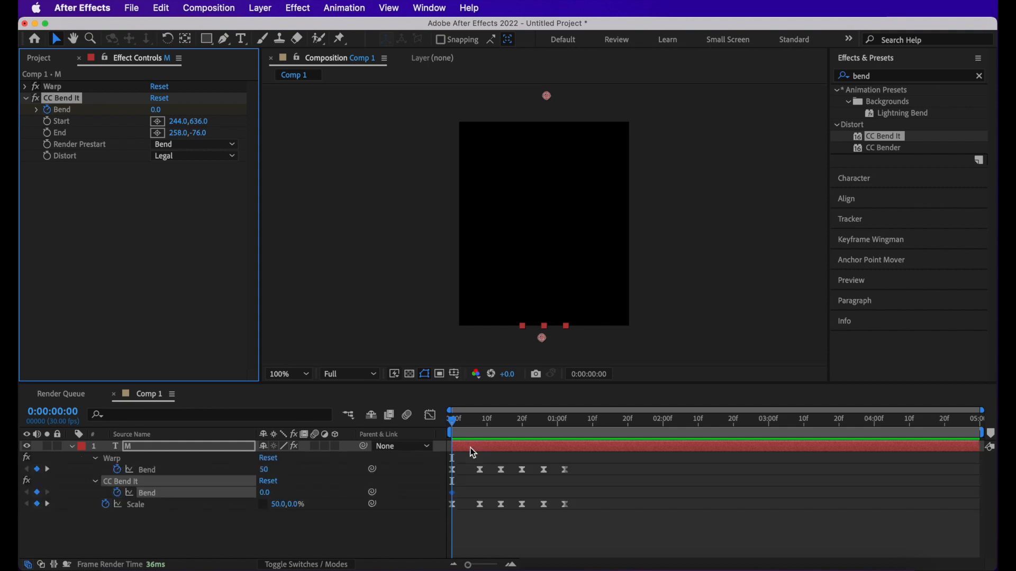
{"action": "left_click", "coordinate": [469, 461]}
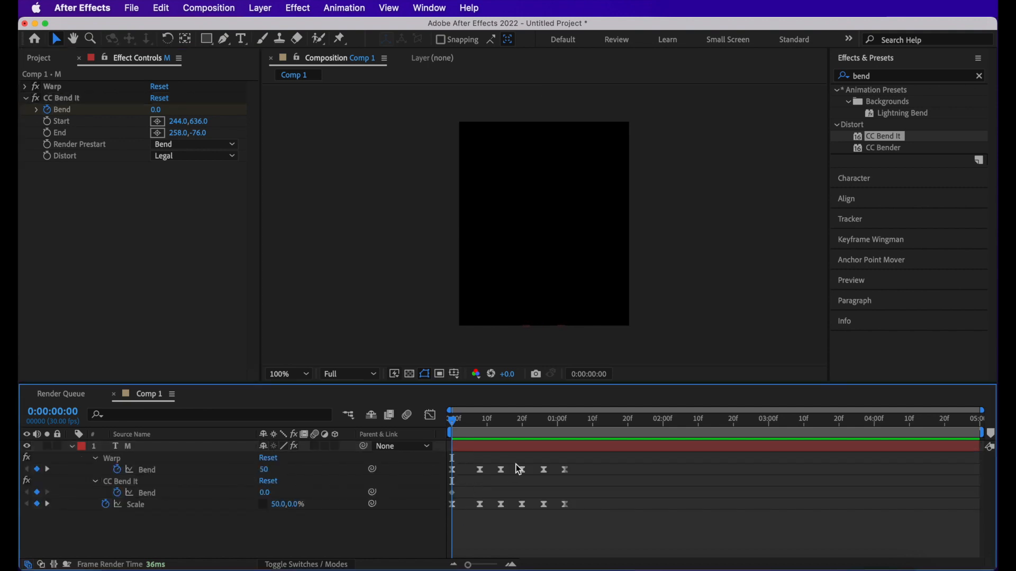
- Keyframe CC Bend It's Bend at 1 on frame 4, midway between the first two Scale keyframes
{"action": "key", "text": "equal"}
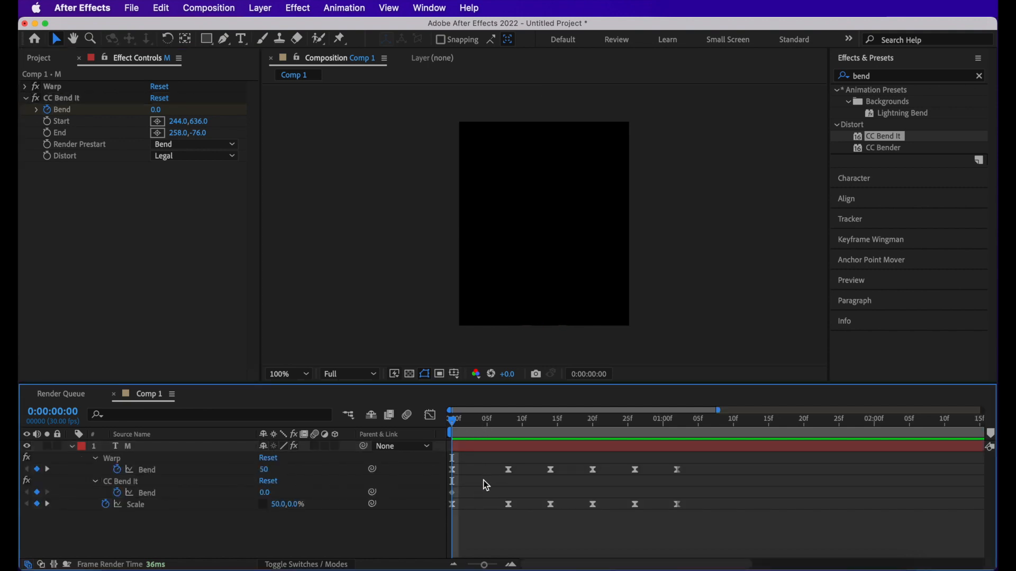
{"action": "left_click", "coordinate": [509, 435]}
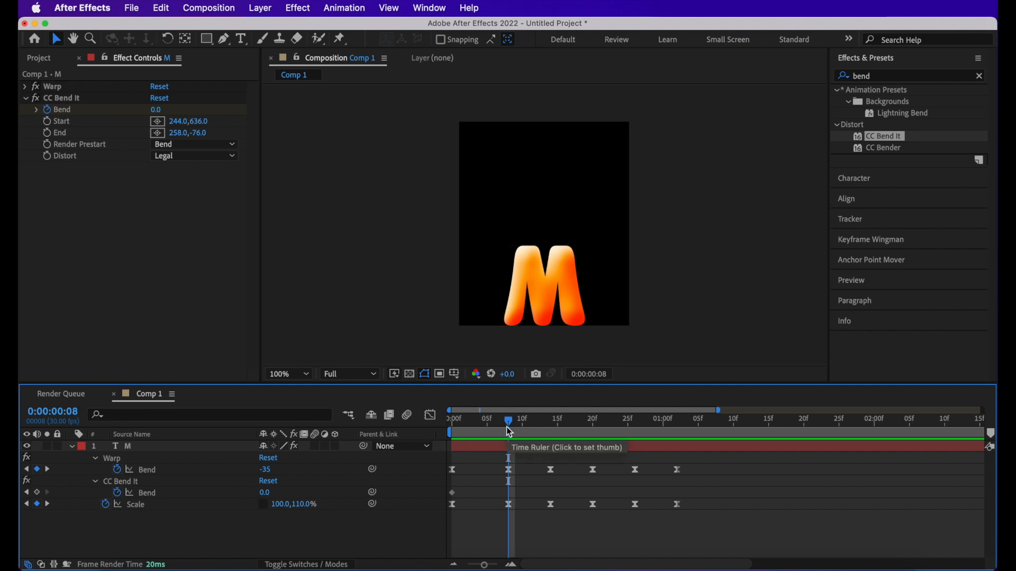
{"action": "left_click_drag", "start_coordinate": [510, 428], "coordinate": [480, 429]}
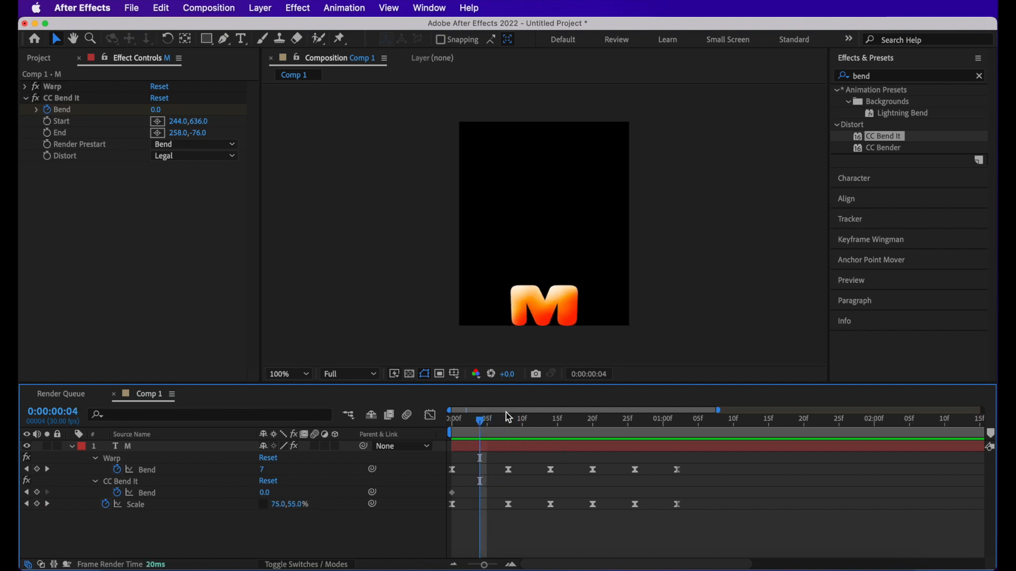
{"action": "left_click", "coordinate": [264, 493]}
{"action": "type", "text": "1"}
{"action": "key", "text": "Return"}
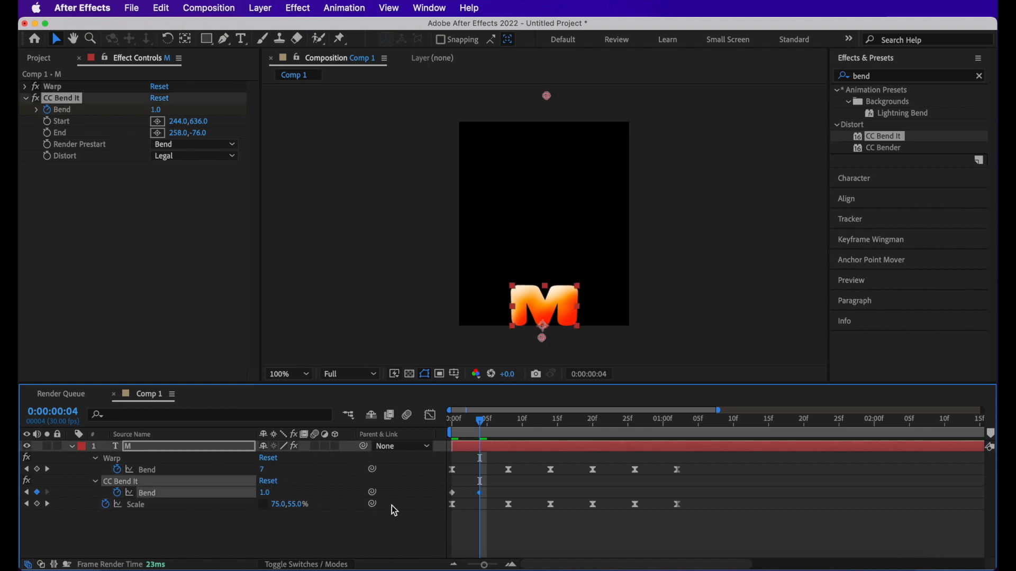
- Keyframe CC Bend It's Bend at -10 on frame 11, midway between the second and third Scale keyframes
{"action": "left_click", "coordinate": [529, 434]}
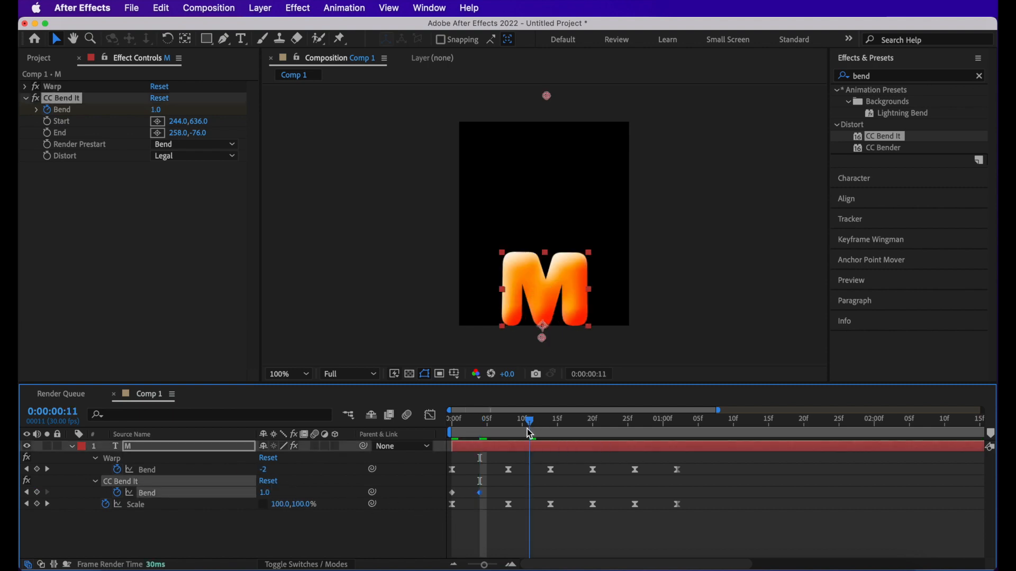
{"action": "left_click", "coordinate": [265, 494]}
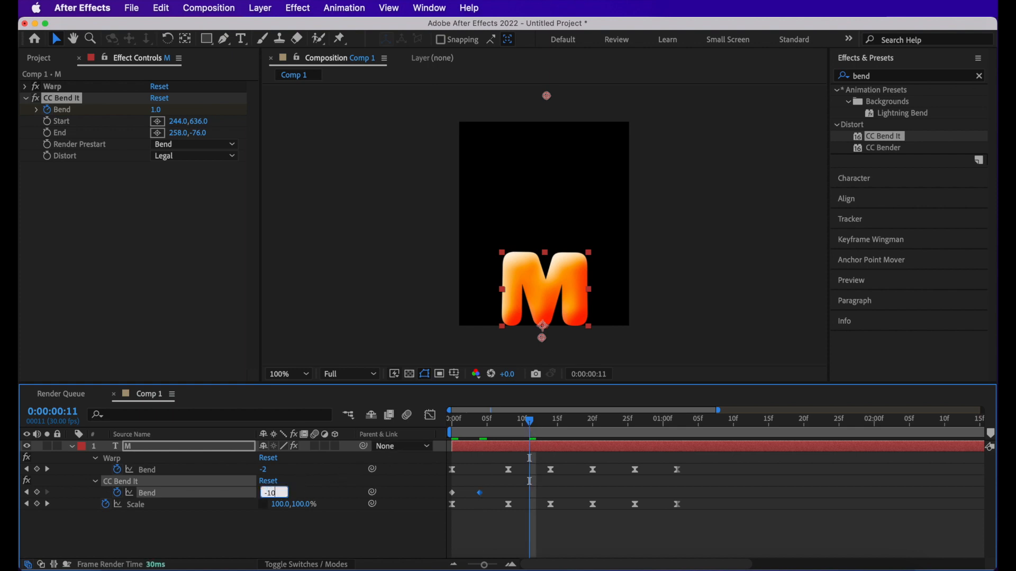
{"action": "key", "text": "Return"}
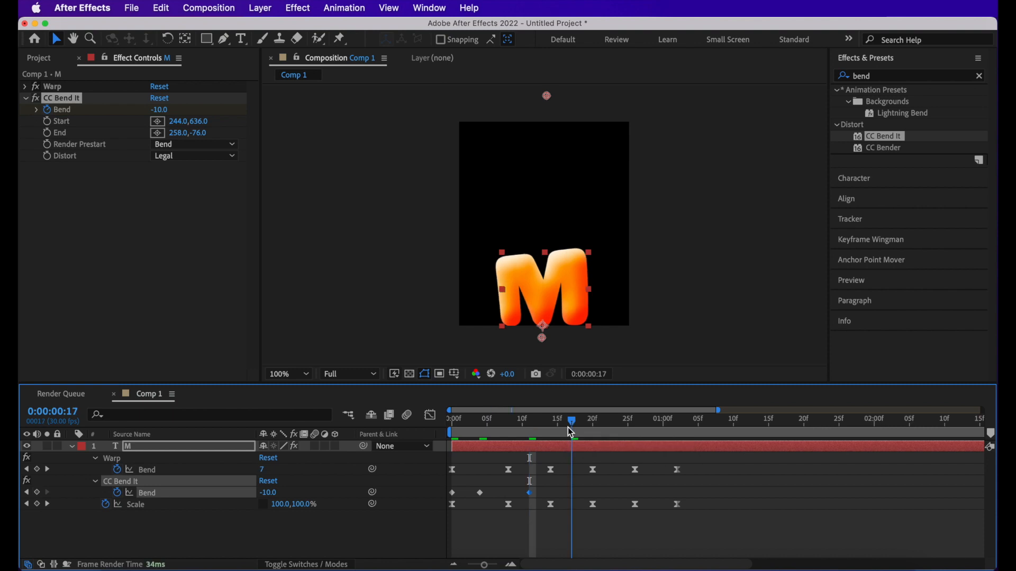
- Keyframe CC Bend It's Bend at 7 on frame 17, midway between the third and fourth Scale keyframes
{"action": "left_click", "coordinate": [570, 433]}
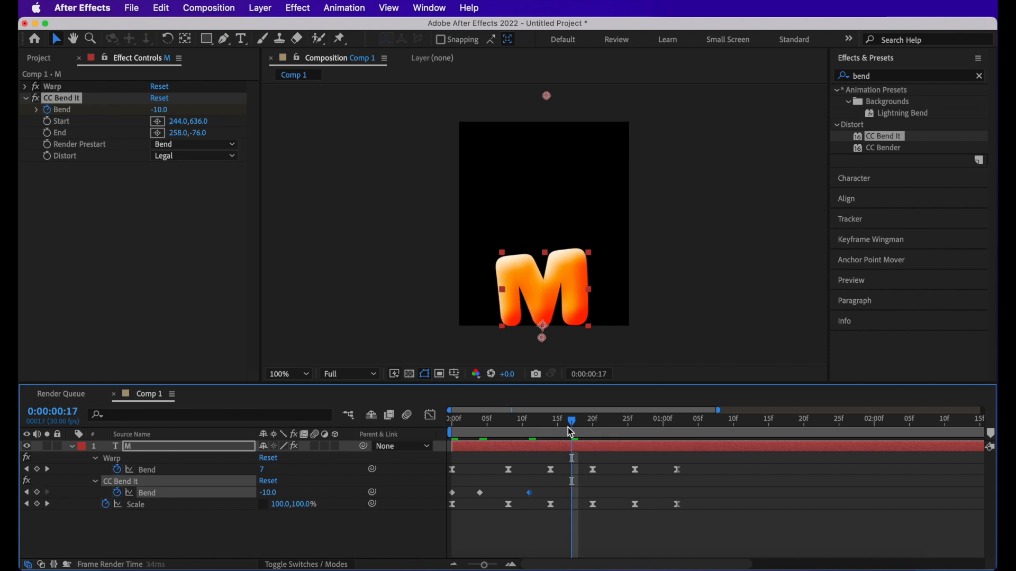
{"action": "left_click", "coordinate": [269, 493]}
{"action": "type", "text": "7"}
{"action": "key", "text": "Return"}
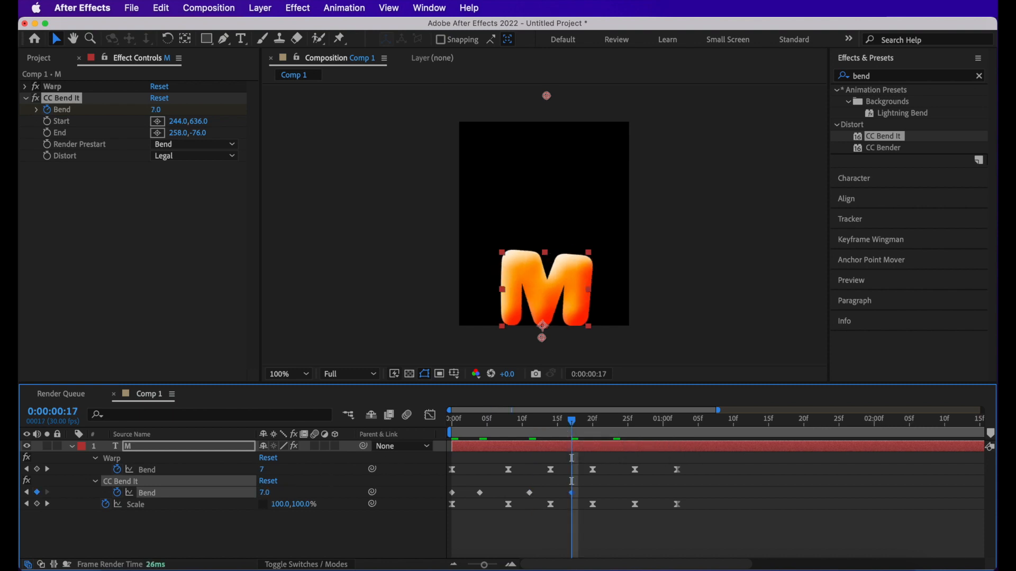
- Keyframe CC Bend It's Bend at 4 on frame 23, midway between the fourth and fifth Scale keyframes
{"action": "left_click", "coordinate": [613, 430]}
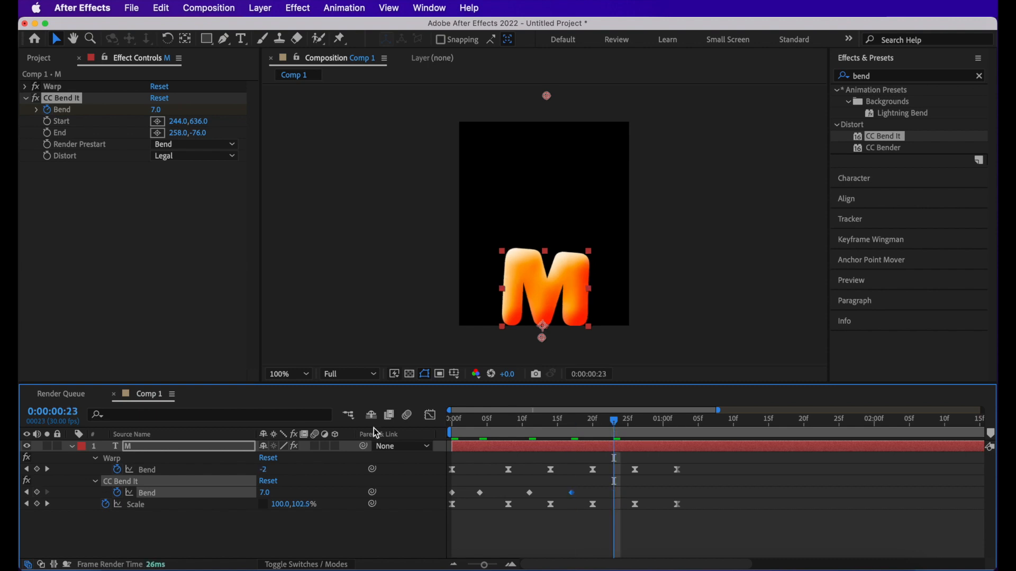
{"action": "left_click", "coordinate": [267, 493]}
{"action": "key", "text": "Return"}
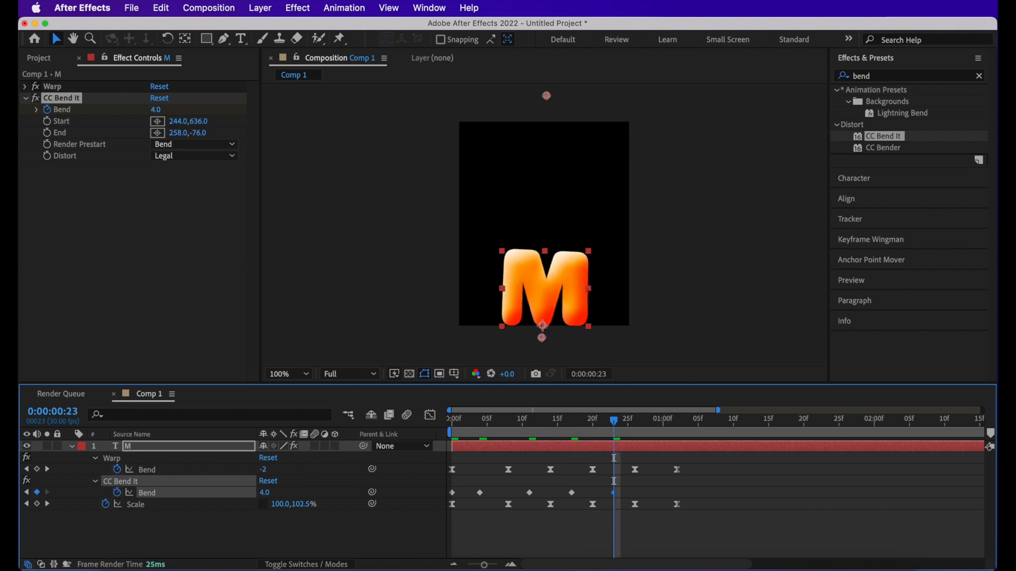
- Keyframe CC Bend It's Bend at 0 on frame 29, midway between the last two Scale keyframes
{"action": "left_click", "coordinate": [657, 434]}
{"action": "left_click", "coordinate": [265, 493]}
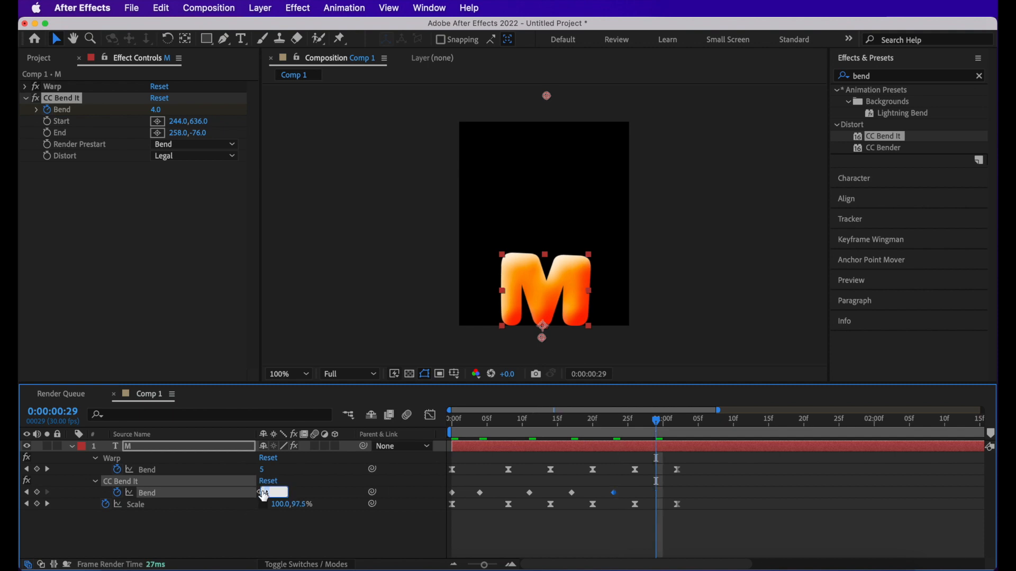
{"action": "type", "text": "0"}
{"action": "key", "text": "Return"}
- Apply Easy Ease to all of CC Bend It's Bend keyframes and preview the animation from the first frame
{"action": "left_click_drag", "start_coordinate": [717, 483], "coordinate": [451, 502]}
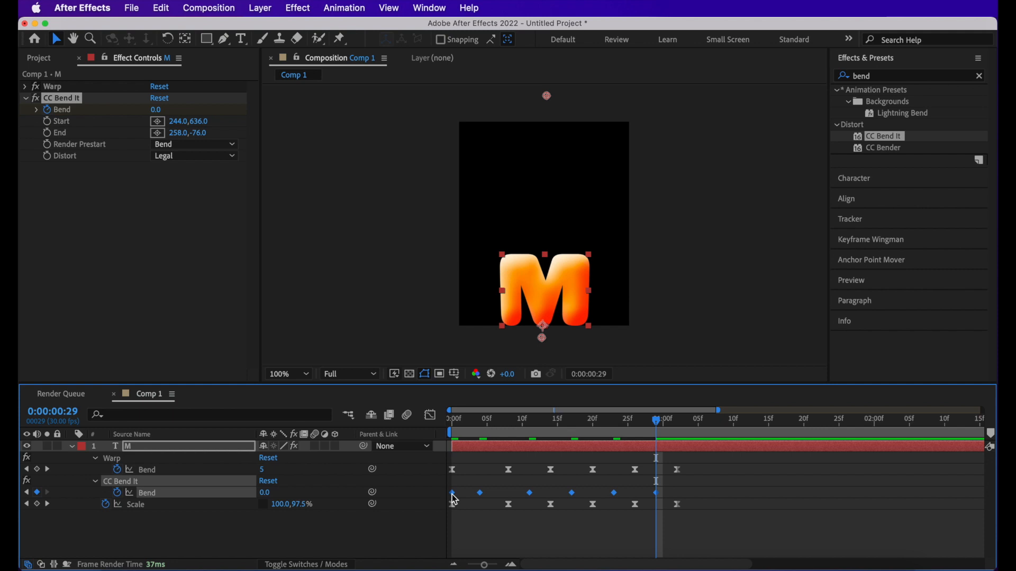
{"action": "right_click", "coordinate": [455, 499]}
{"action": "mouse_move", "coordinate": [545, 555]}
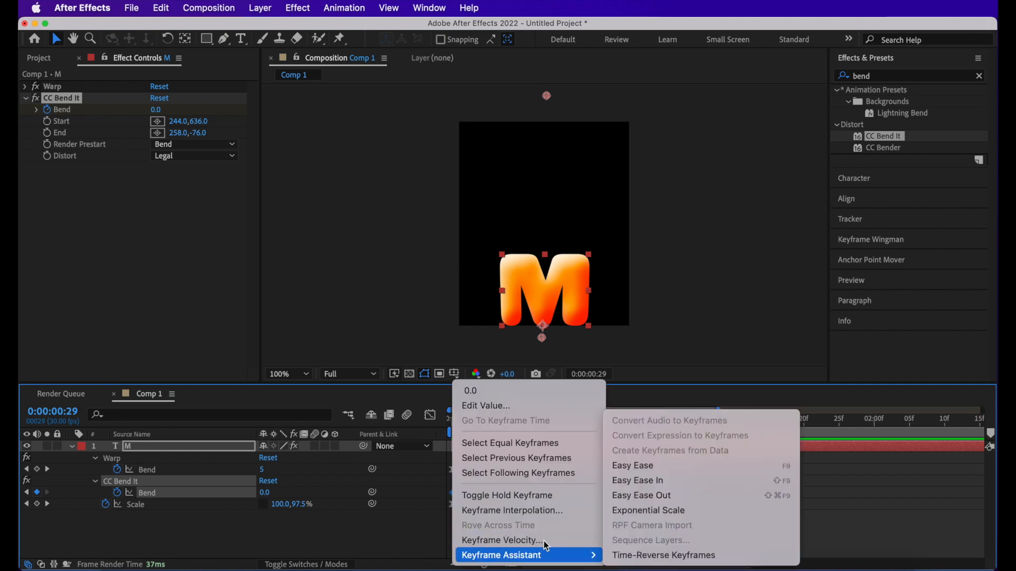
{"action": "left_click", "coordinate": [641, 469]}
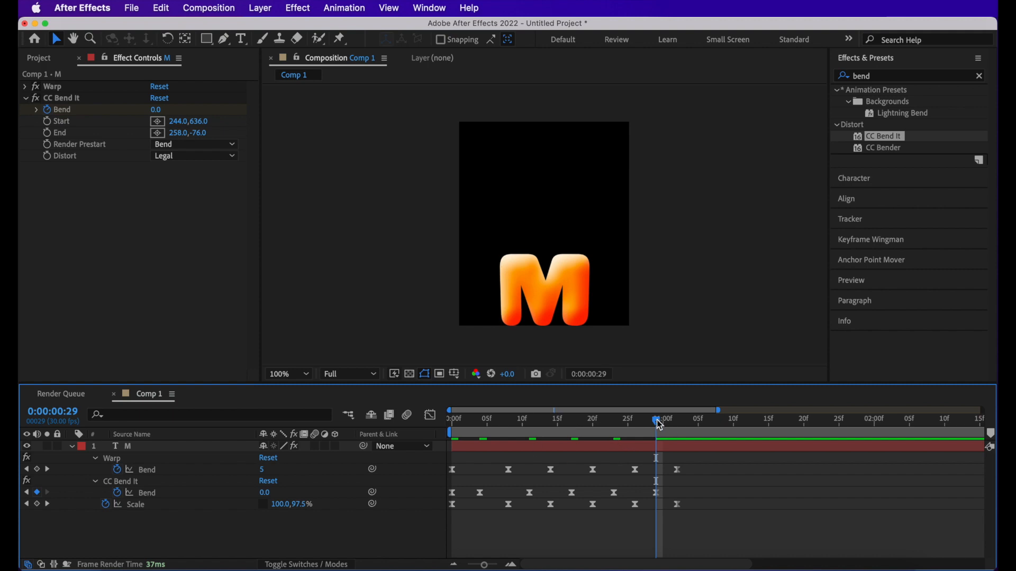
{"action": "left_click_drag", "start_coordinate": [656, 421], "coordinate": [450, 427]}
{"action": "key", "text": "space"}
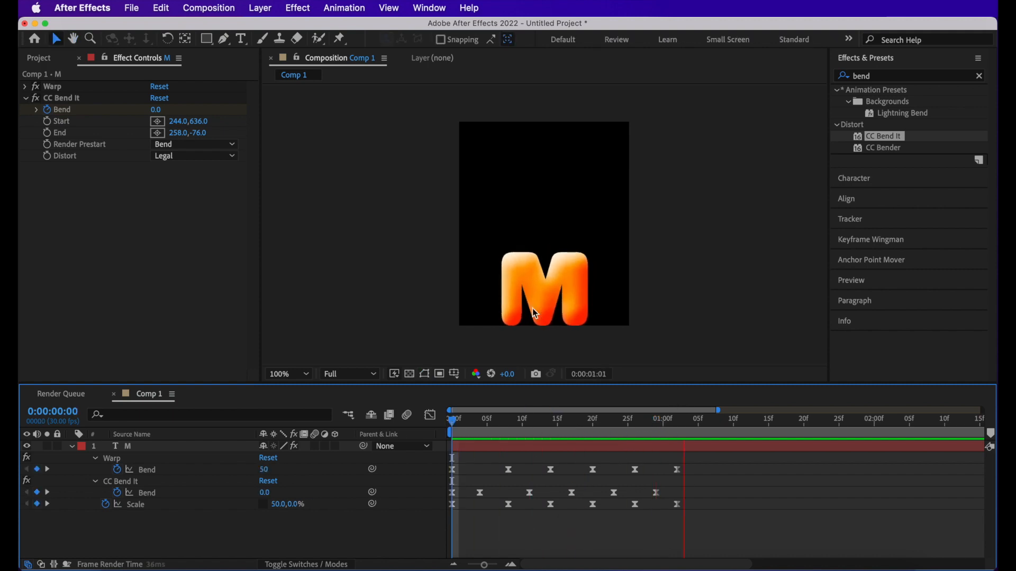
{"action": "key", "text": "space"}
{"action": "key", "text": "space"}
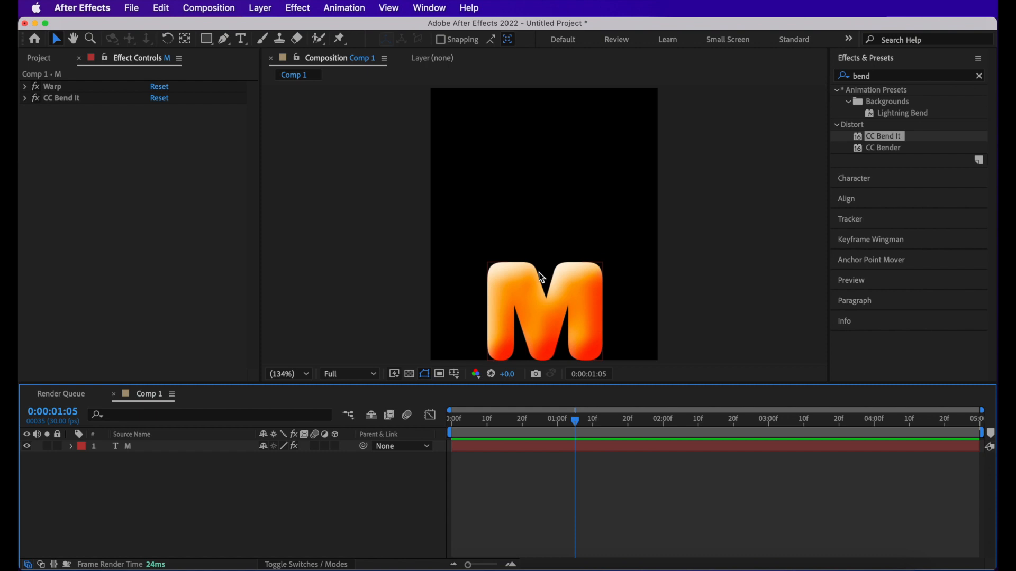
- Rename the composition Comp 1 as M in the project
{"action": "left_click", "coordinate": [40, 58]}
{"action": "left_click", "coordinate": [86, 223]}
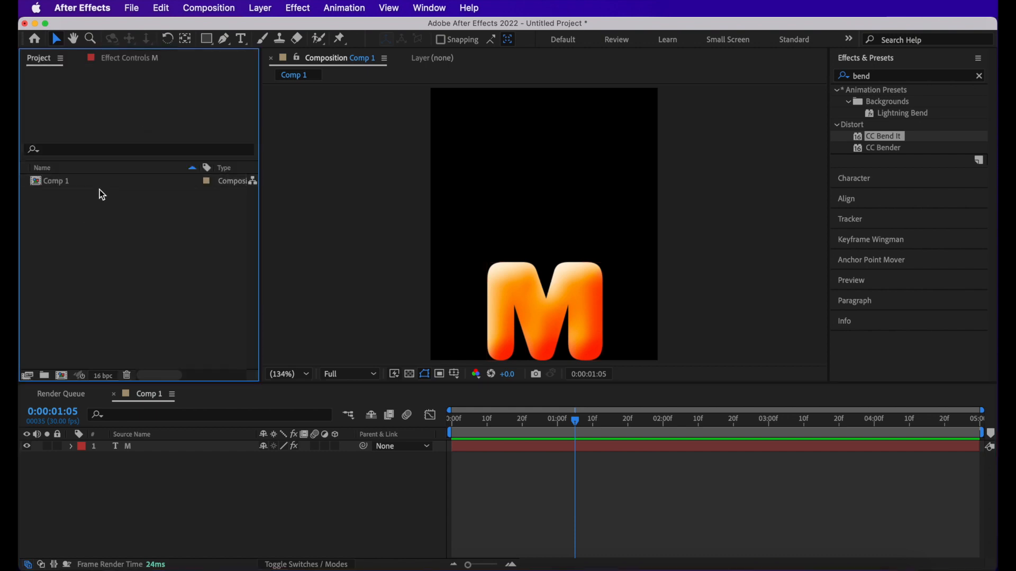
{"action": "left_click", "coordinate": [71, 180]}
{"action": "right_click", "coordinate": [68, 179]}
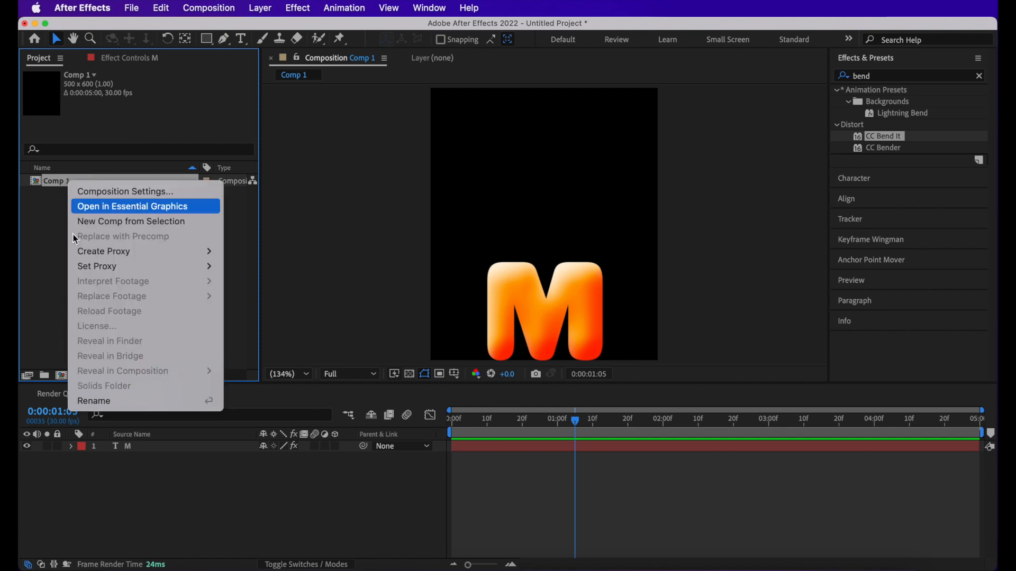
{"action": "left_click", "coordinate": [100, 401]}
{"action": "type", "text": "M"}
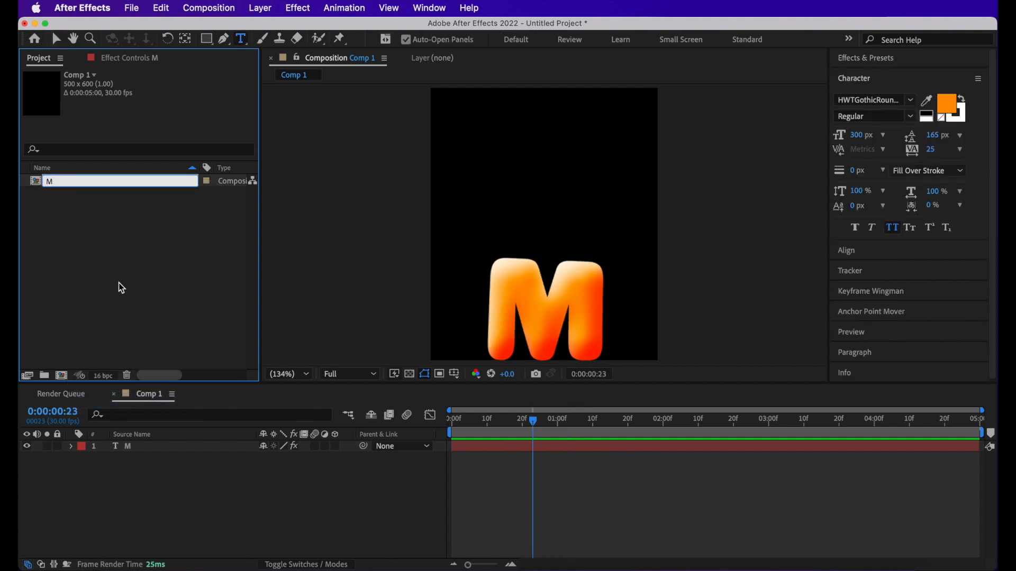
{"action": "left_click", "coordinate": [119, 284]}
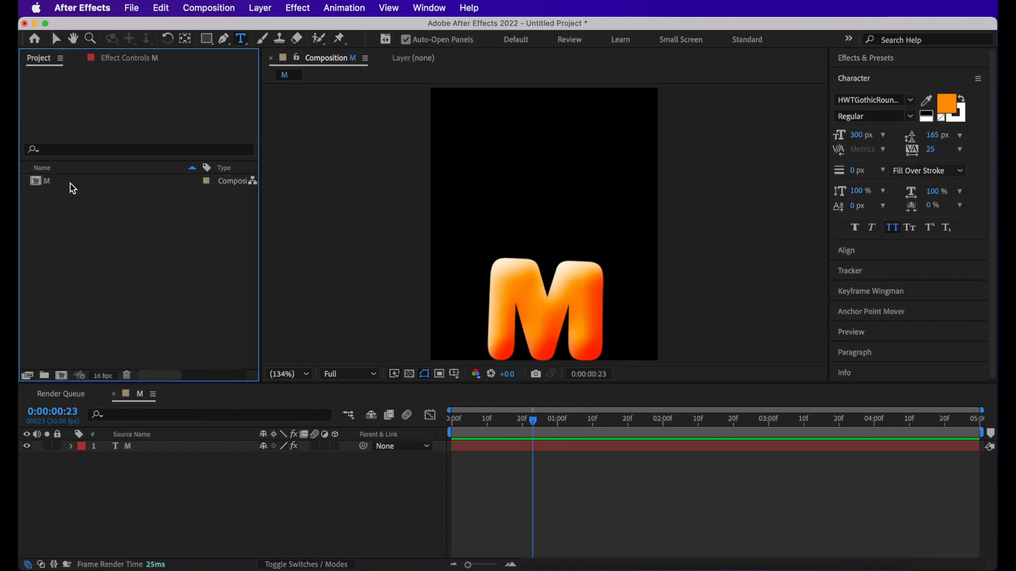
- Duplicate the M composition and rename the copy A
{"action": "left_click", "coordinate": [73, 183]}
{"action": "left_click", "coordinate": [73, 211]}
{"action": "left_click", "coordinate": [82, 184]}
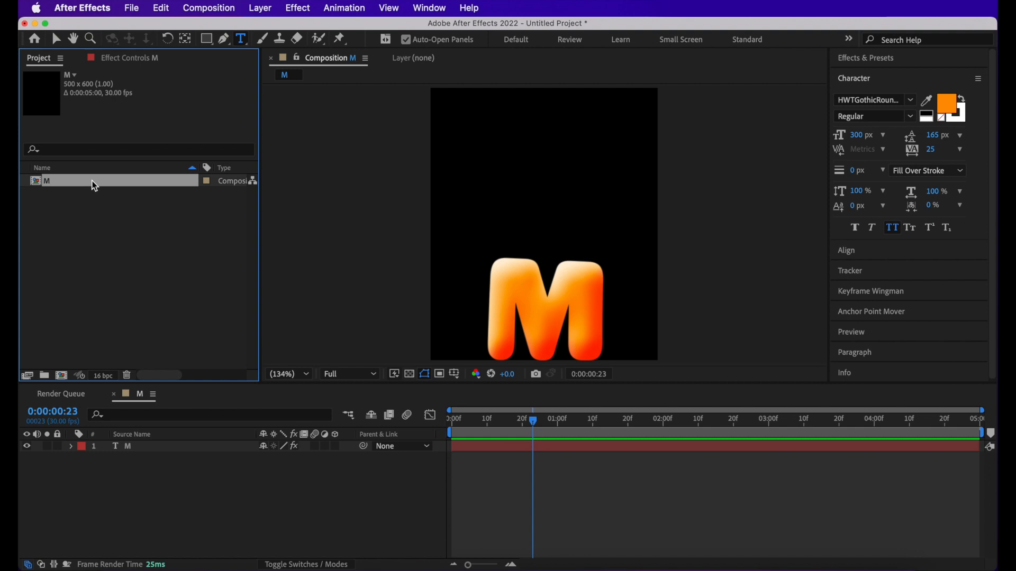
{"action": "key", "text": "super+d"}
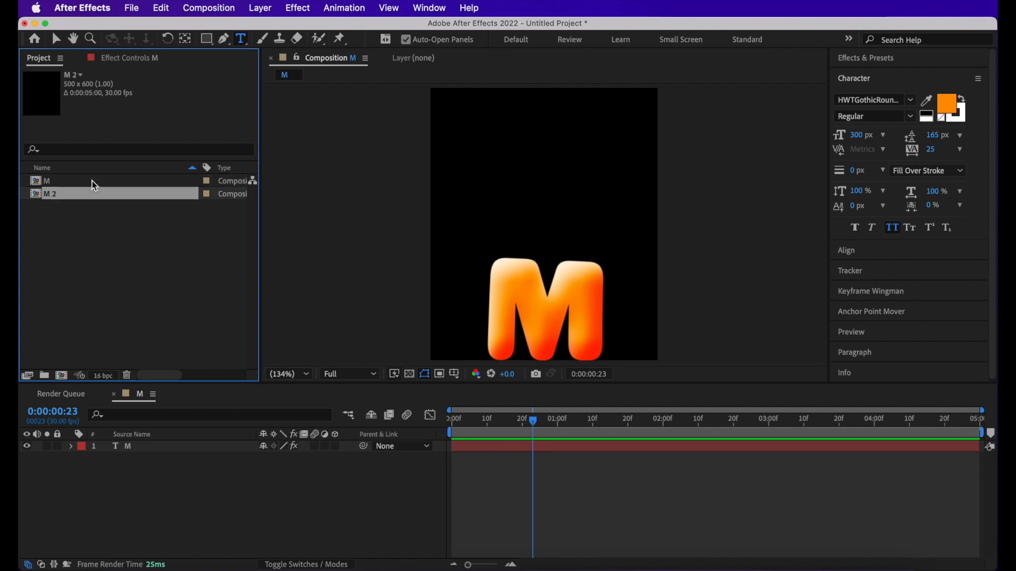
{"action": "right_click", "coordinate": [72, 198]}
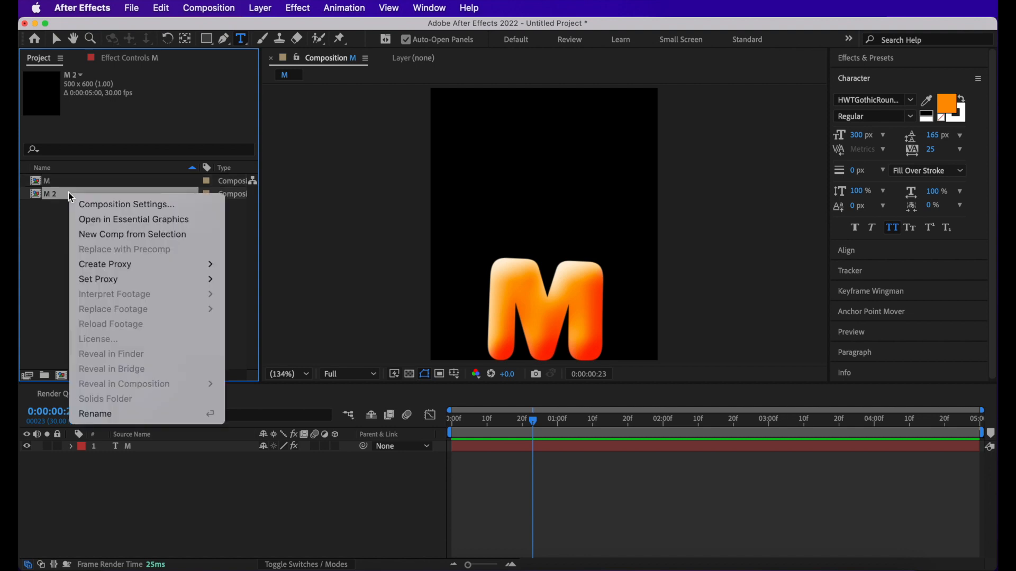
{"action": "left_click", "coordinate": [100, 415]}
{"action": "type", "text": "A"}
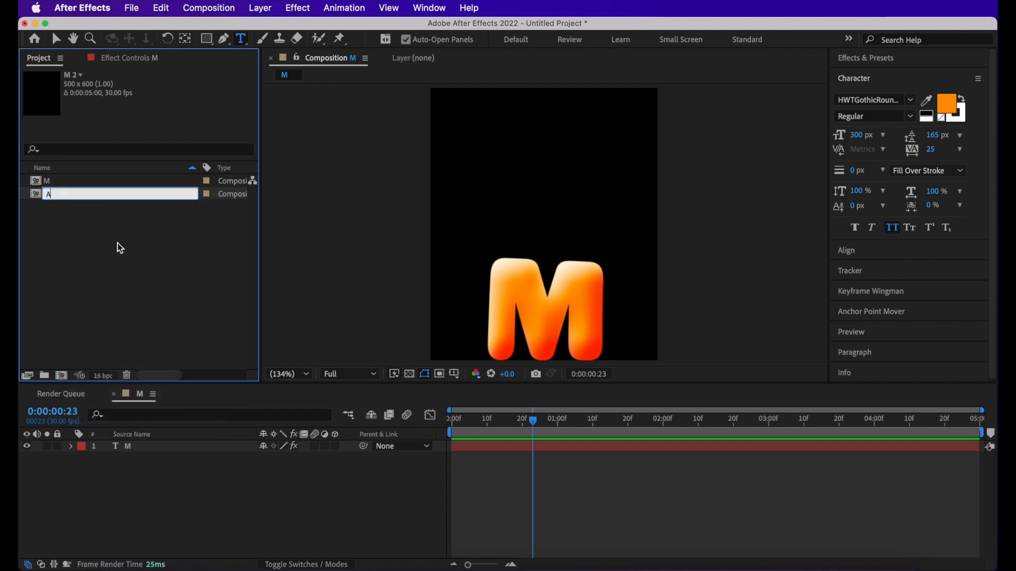
{"action": "key", "text": "Return"}
- Open the A composition, replace its text layer's letter with A, and preview the animation
{"action": "left_click", "coordinate": [64, 186]}
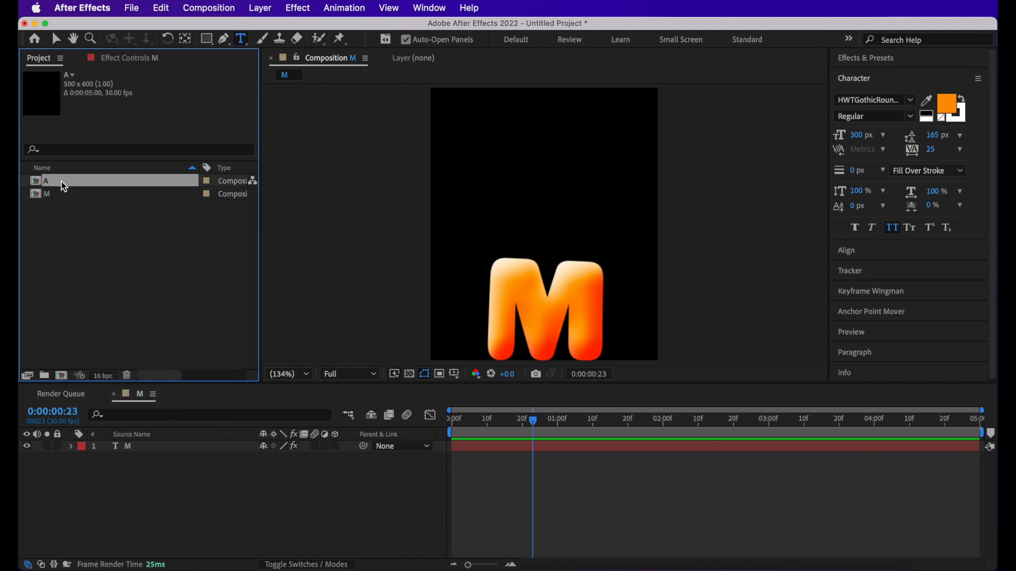
{"action": "double_click", "coordinate": [64, 186]}
{"action": "left_click", "coordinate": [164, 447]}
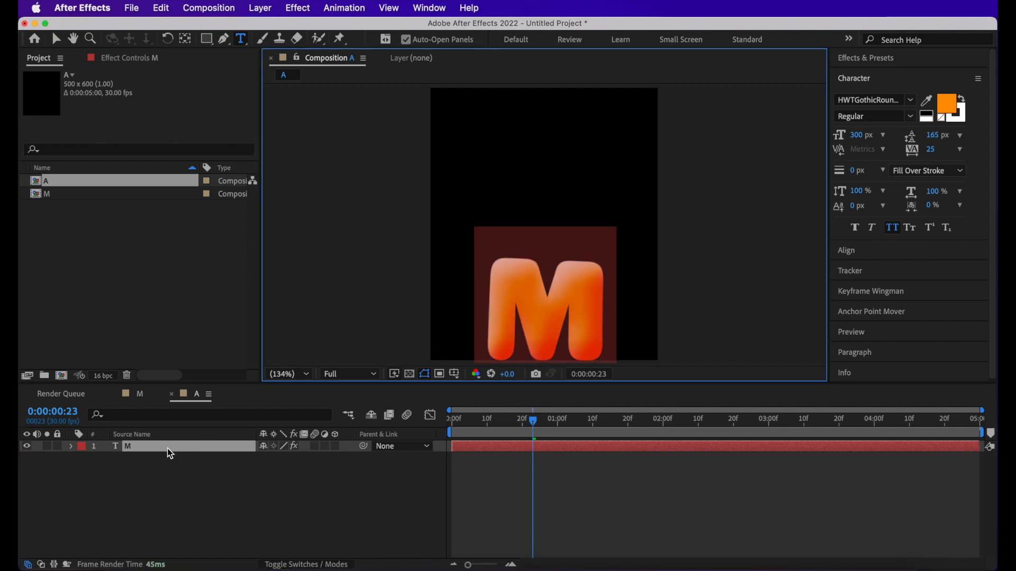
{"action": "type", "text": "A"}
{"action": "left_click", "coordinate": [487, 474]}
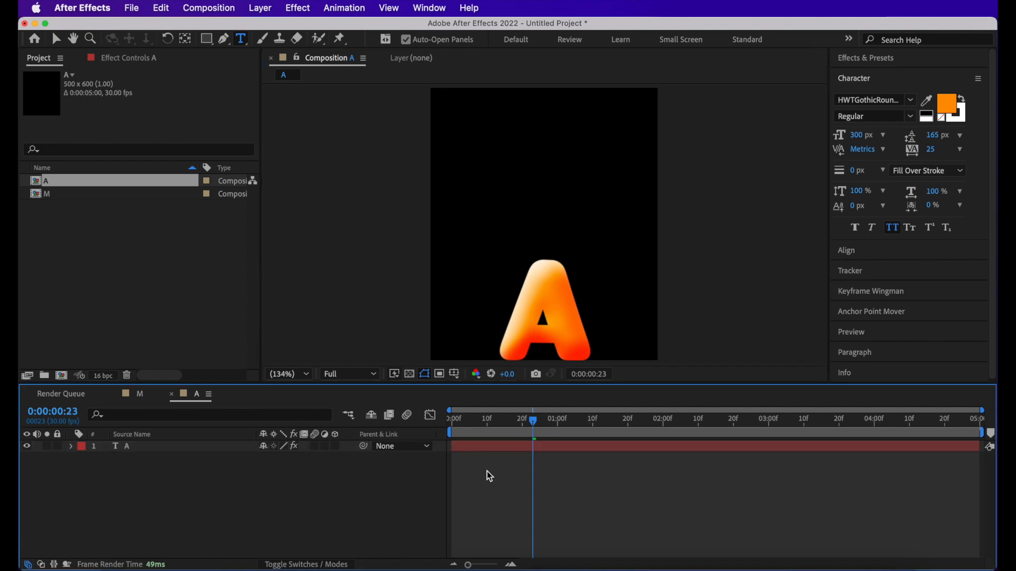
{"action": "key", "text": "space"}
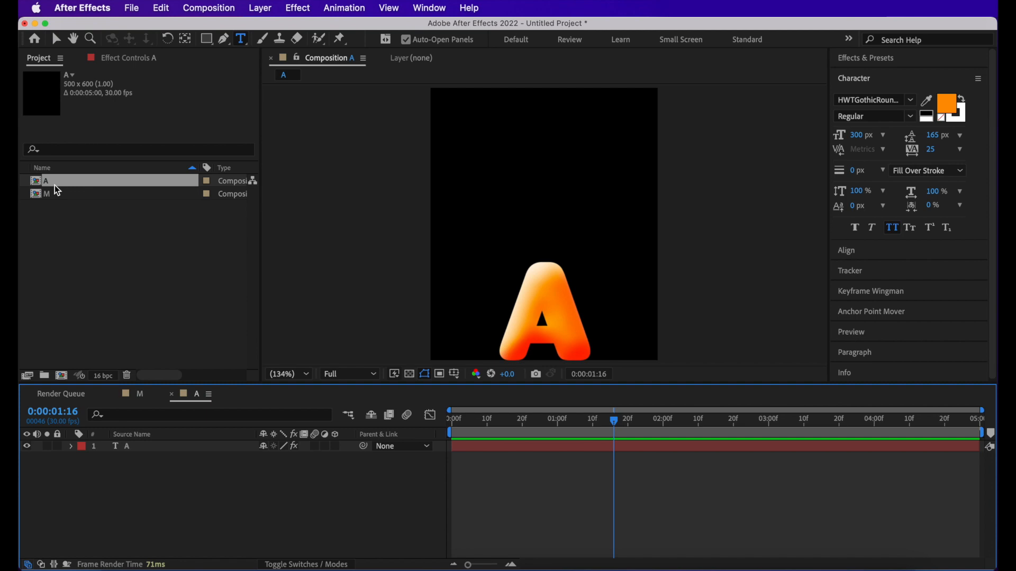
- Create compositions D, P, I and X by duplicating the letter compositions, renaming each copy and replacing its text with the matching letter
{"action": "right_click", "coordinate": [76, 202]}
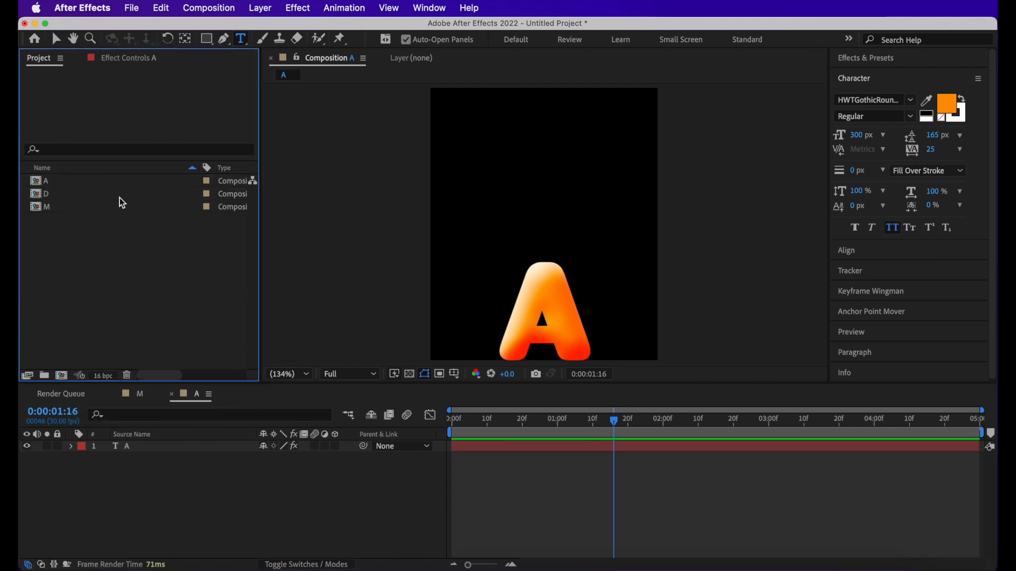
{"action": "double_click", "coordinate": [106, 193]}
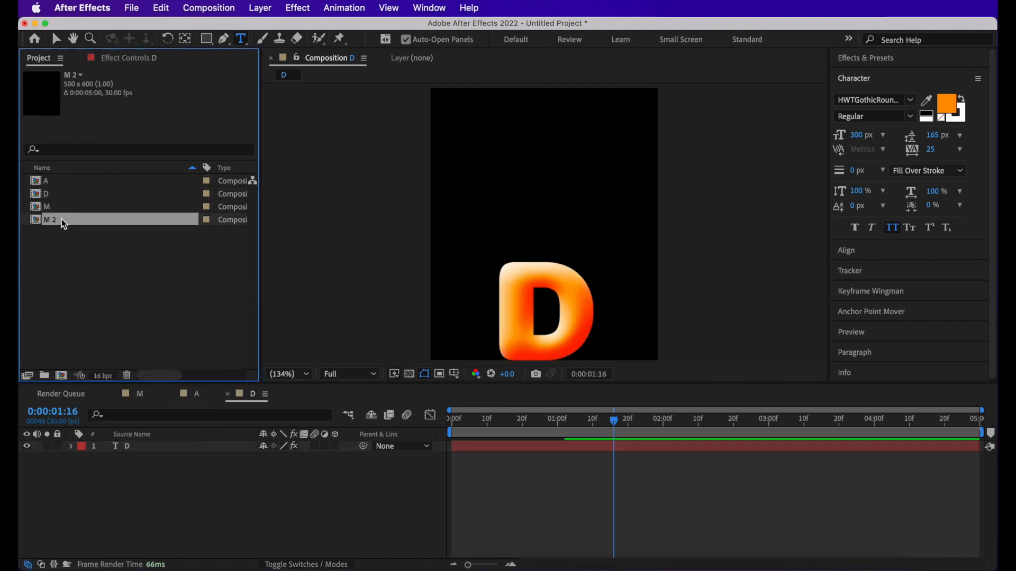
{"action": "left_click", "coordinate": [75, 240]}
{"action": "double_click", "coordinate": [77, 221]}
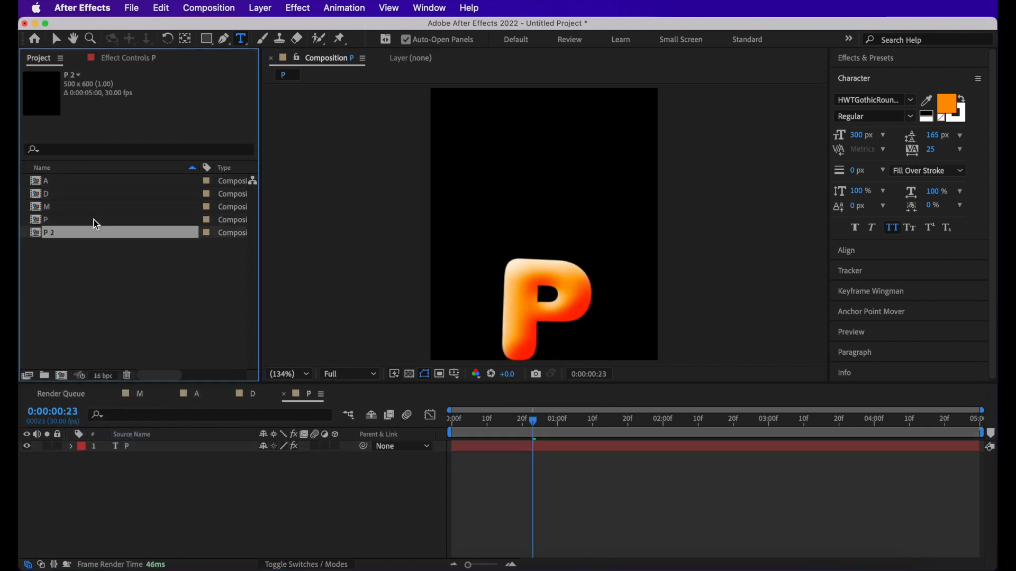
{"action": "right_click", "coordinate": [91, 218]}
{"action": "left_click", "coordinate": [143, 446]}
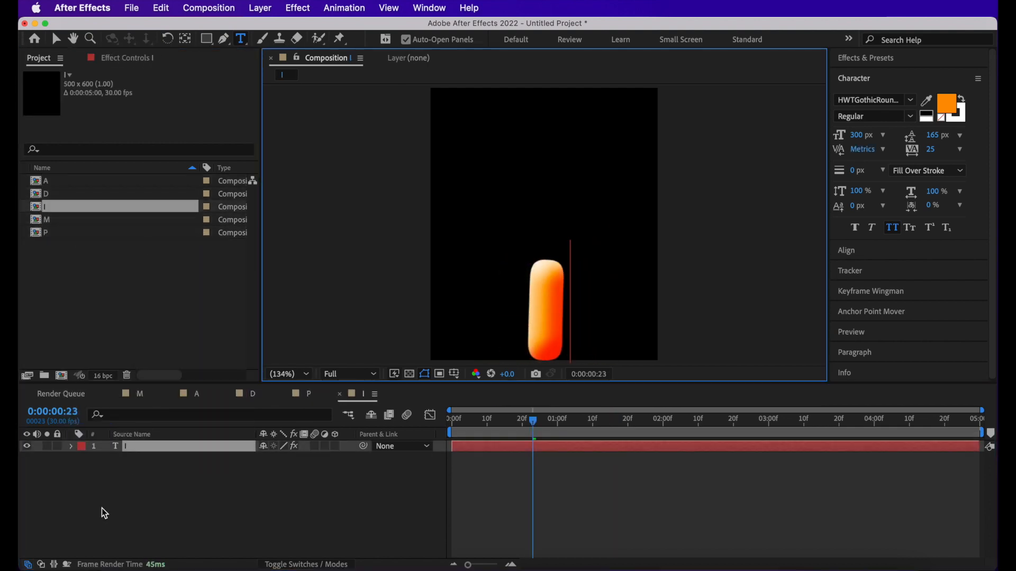
{"action": "right_click", "coordinate": [71, 221]}
{"action": "left_click", "coordinate": [108, 442]}
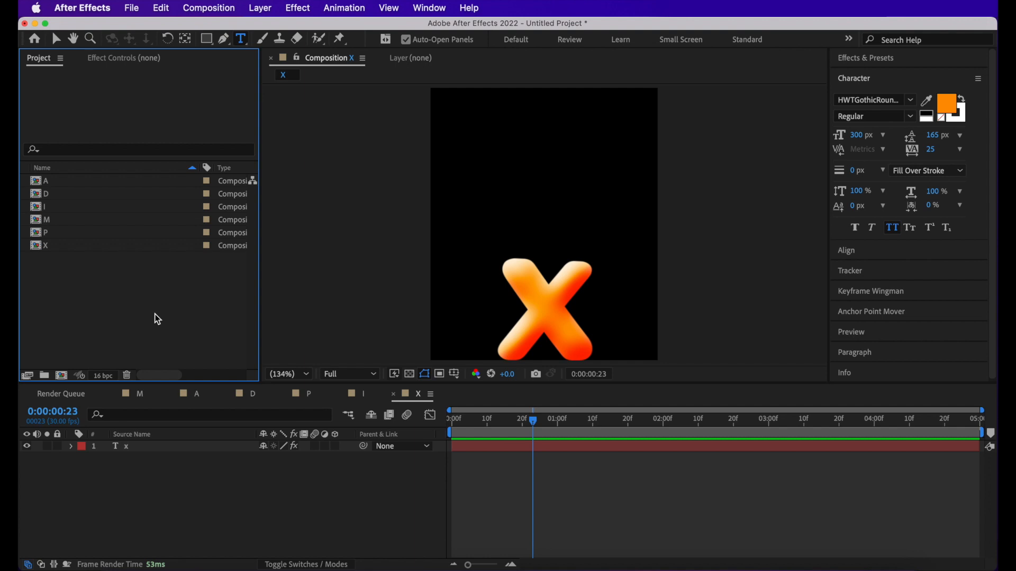
- Create a new 1920 x 1080 px composition named Comp 1 at 30 fps with a 5-second duration
{"action": "key", "text": "super+n"}
{"action": "left_click", "coordinate": [400, 195]}
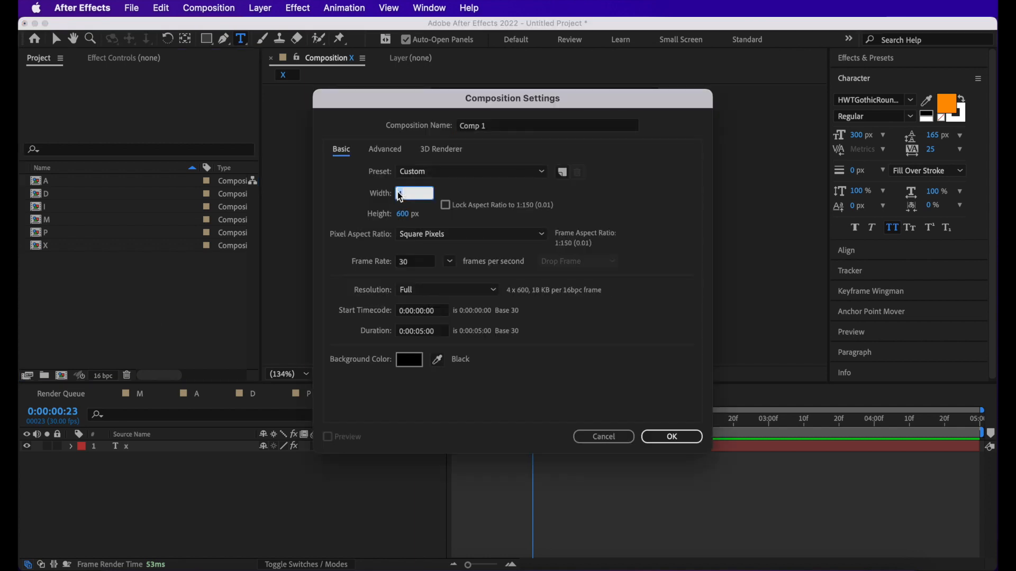
{"action": "type", "text": "1920"}
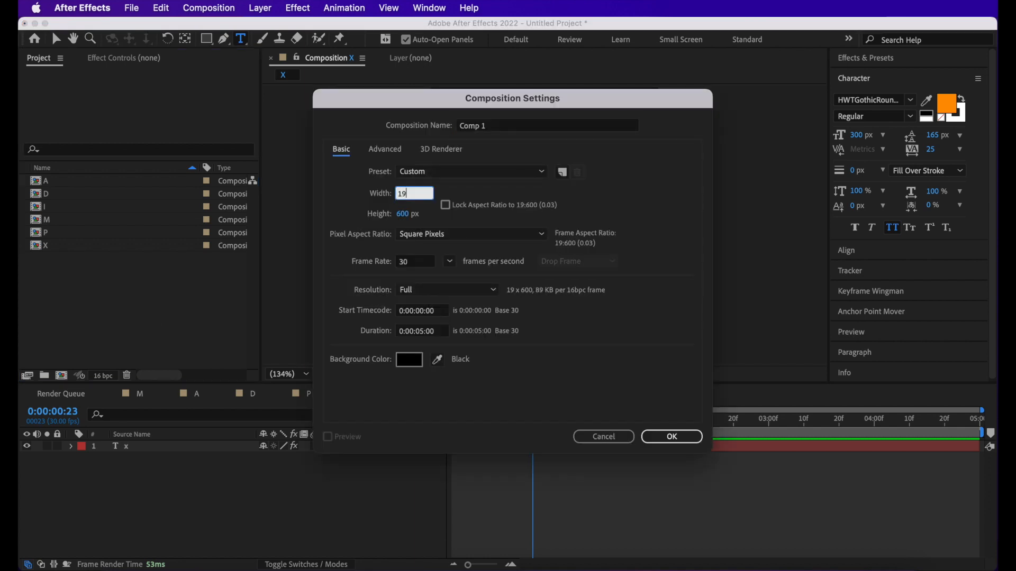
{"action": "left_click", "coordinate": [405, 214]}
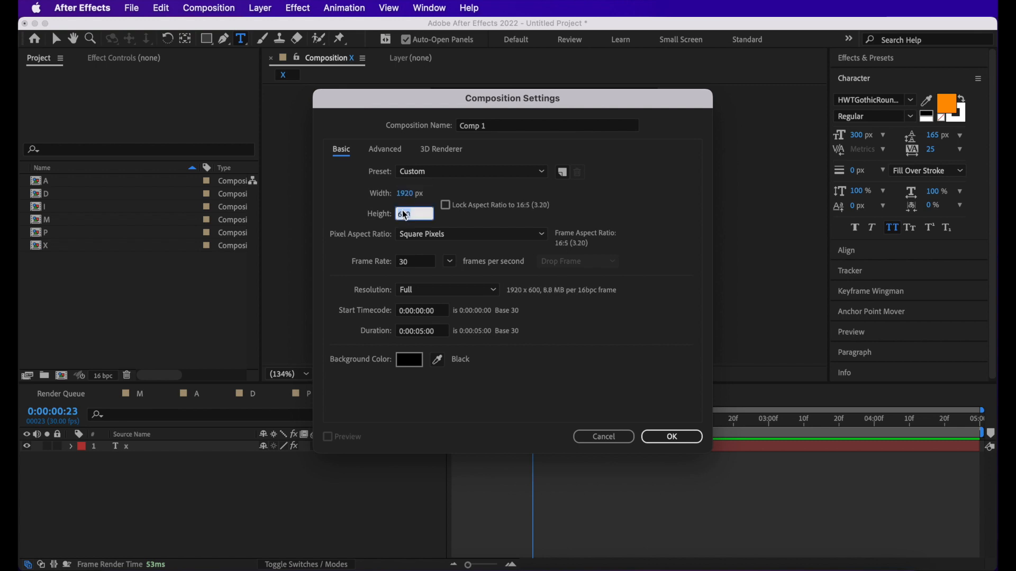
{"action": "type", "text": "1080"}
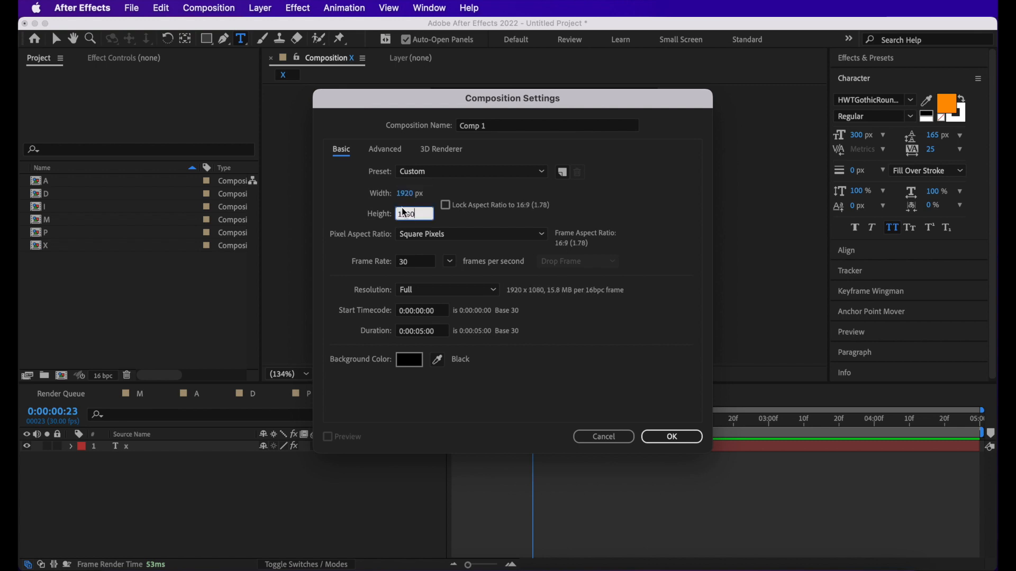
{"action": "key", "text": "Return"}
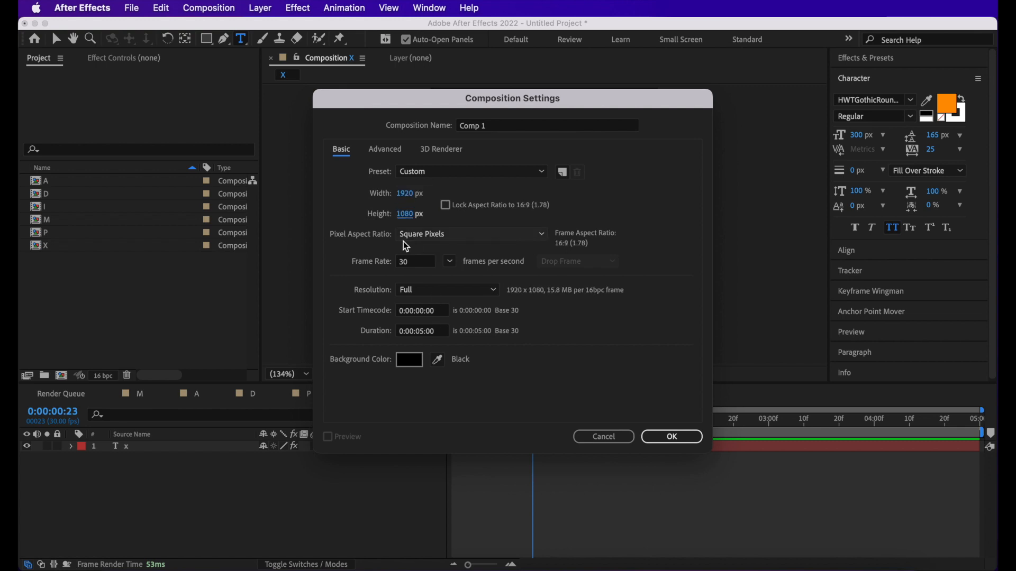
{"action": "left_click", "coordinate": [672, 436]}
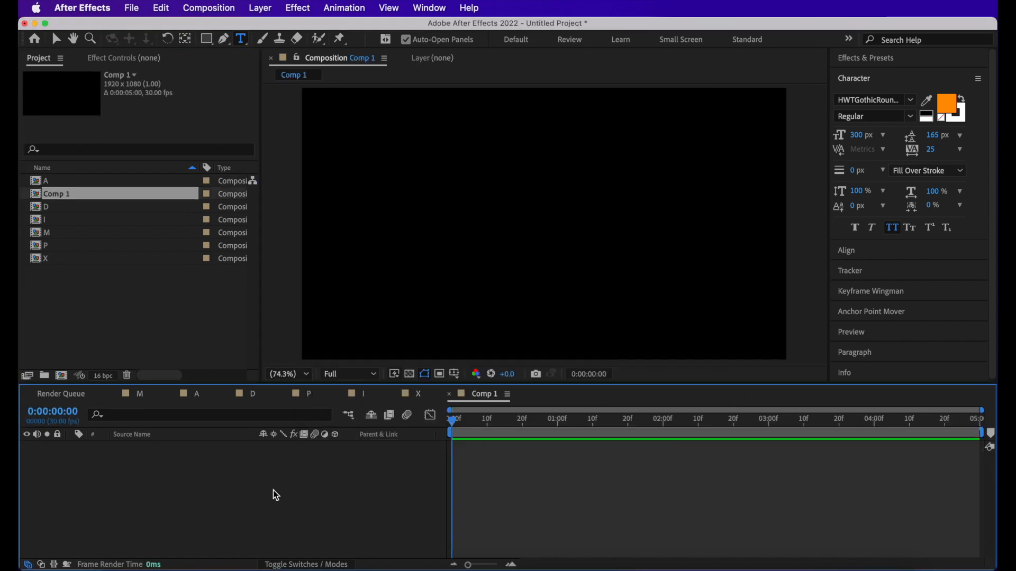
- Add a black solid to Comp 1 and apply a Gradient Ramp set to Radial Ramp, from bright purple at the center to dark purple
{"action": "key", "text": "ctrl+y"}
{"action": "left_click", "coordinate": [407, 419]}
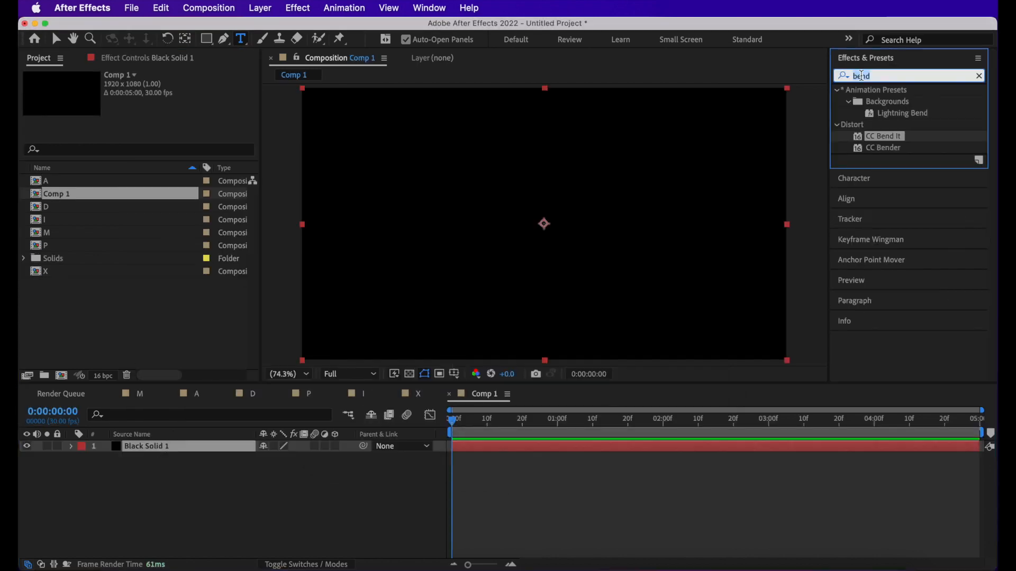
{"action": "double_click", "coordinate": [899, 102]}
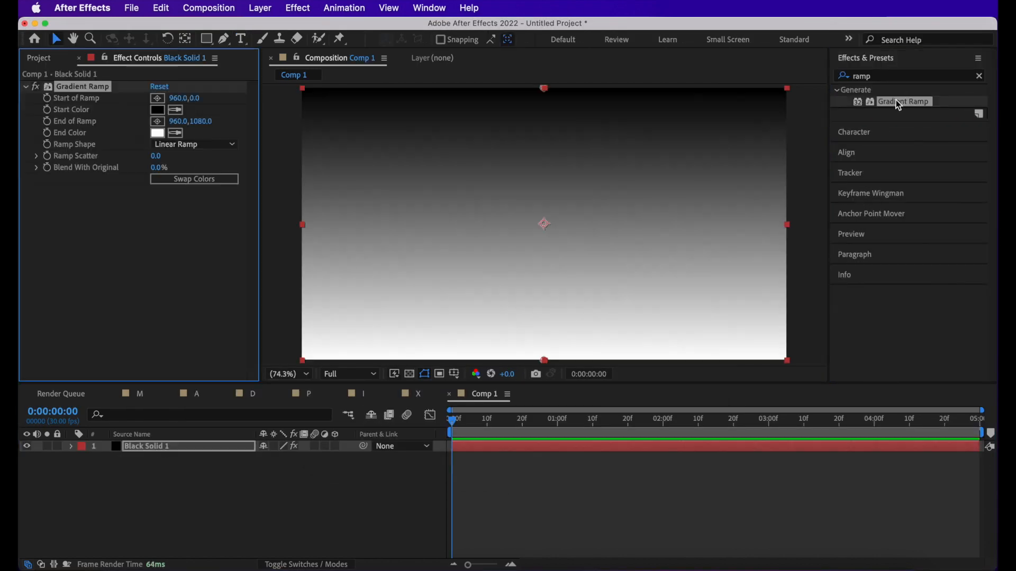
{"action": "left_click", "coordinate": [193, 144]}
{"action": "left_click", "coordinate": [187, 175]}
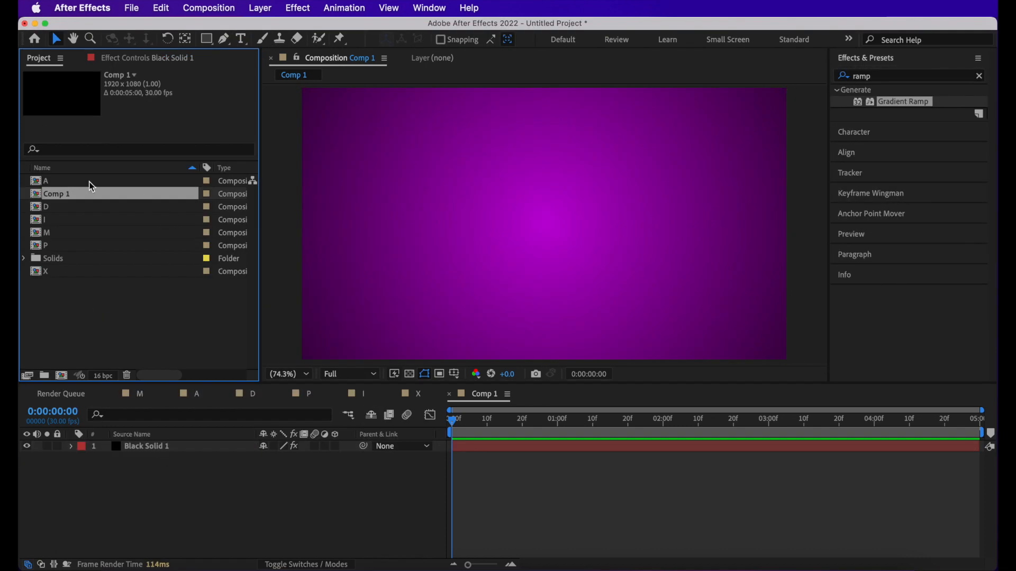
- Add the P, M, I, D and A compositions together as layers in Comp 1
{"action": "left_click", "coordinate": [53, 241]}
{"action": "left_click", "coordinate": [51, 233], "text": "shift"}
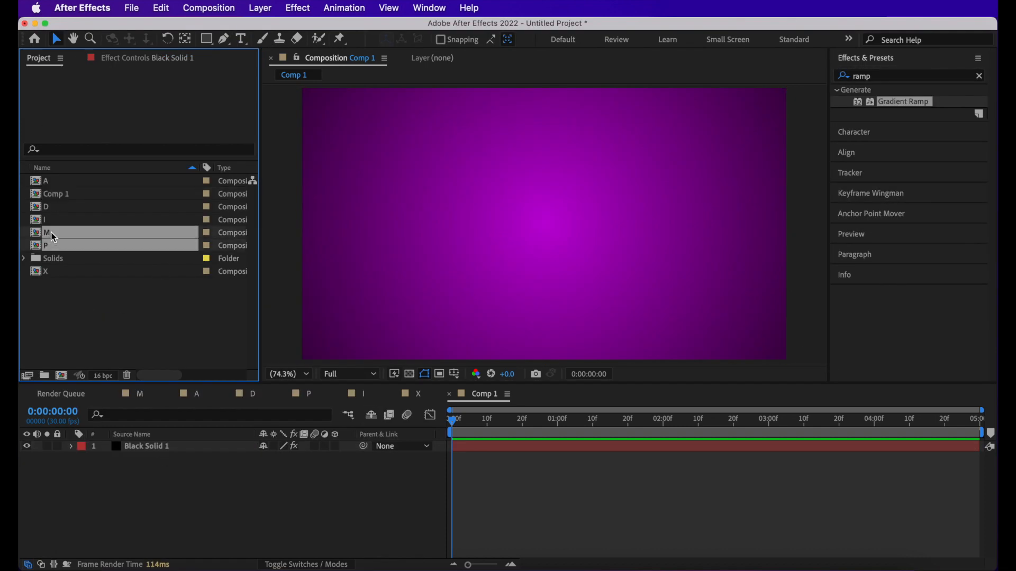
{"action": "left_click", "coordinate": [53, 222], "text": "super"}
{"action": "left_click", "coordinate": [56, 208], "text": "super"}
{"action": "left_click", "coordinate": [68, 181], "text": "super"}
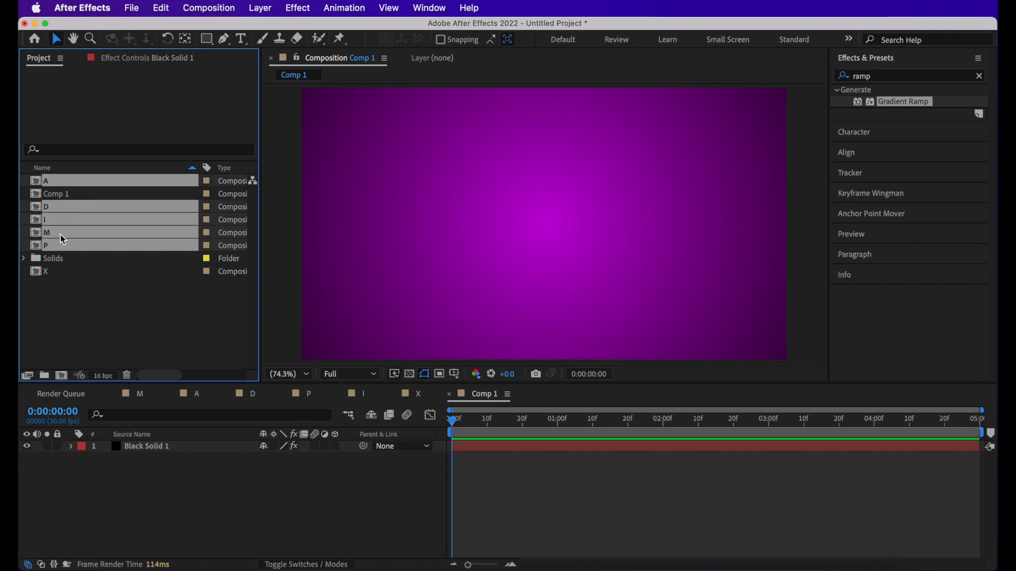
{"action": "left_click_drag", "start_coordinate": [82, 205], "coordinate": [111, 494]}
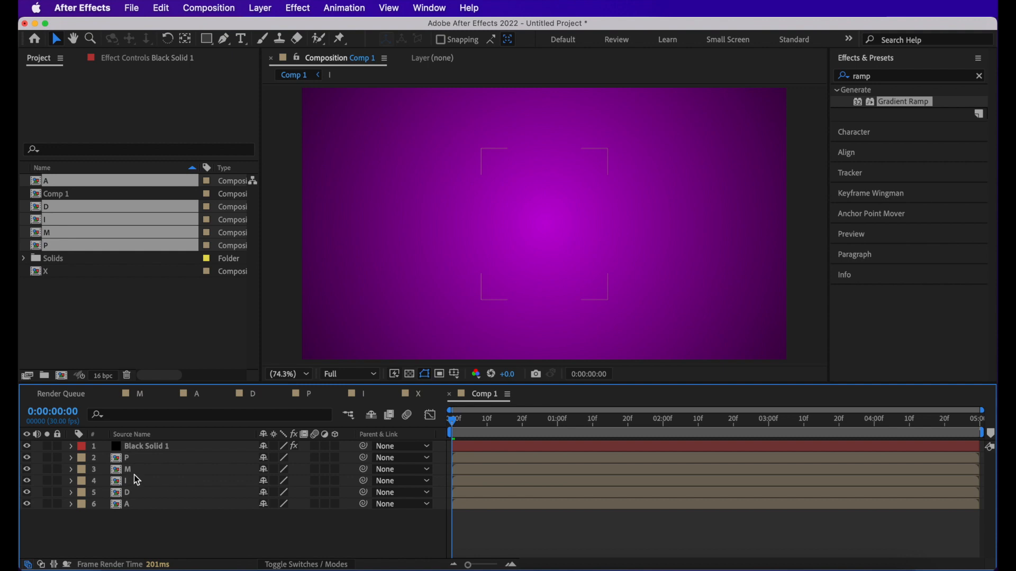
- Add the X composition and stack the layers as X, I, P, D, A, M with Black Solid 1 lowest, and preview
{"action": "left_click_drag", "start_coordinate": [133, 472], "coordinate": [139, 510]}
{"action": "left_click", "coordinate": [87, 295]}
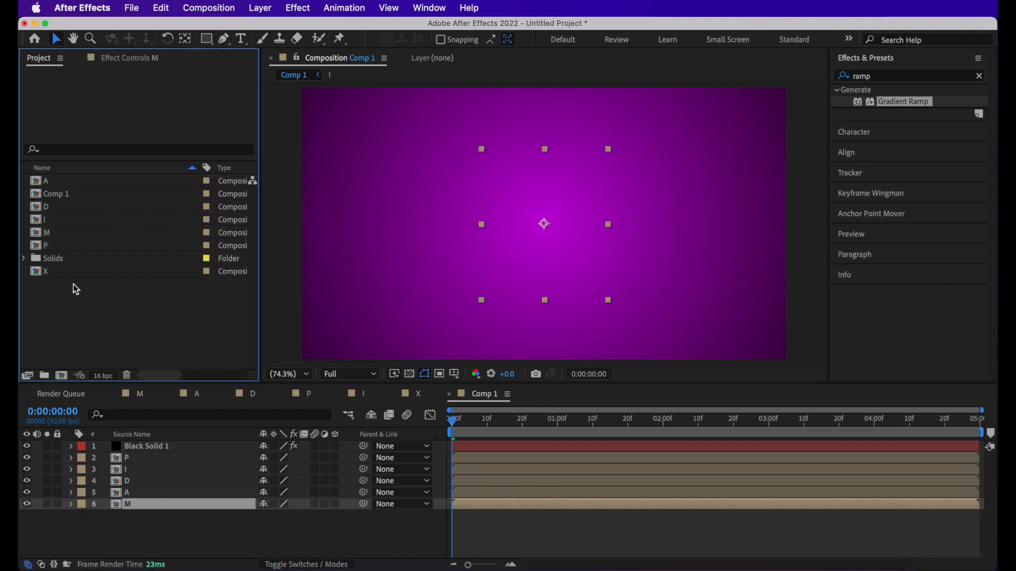
{"action": "left_click_drag", "start_coordinate": [67, 272], "coordinate": [139, 482]}
{"action": "right_click", "coordinate": [147, 446]}
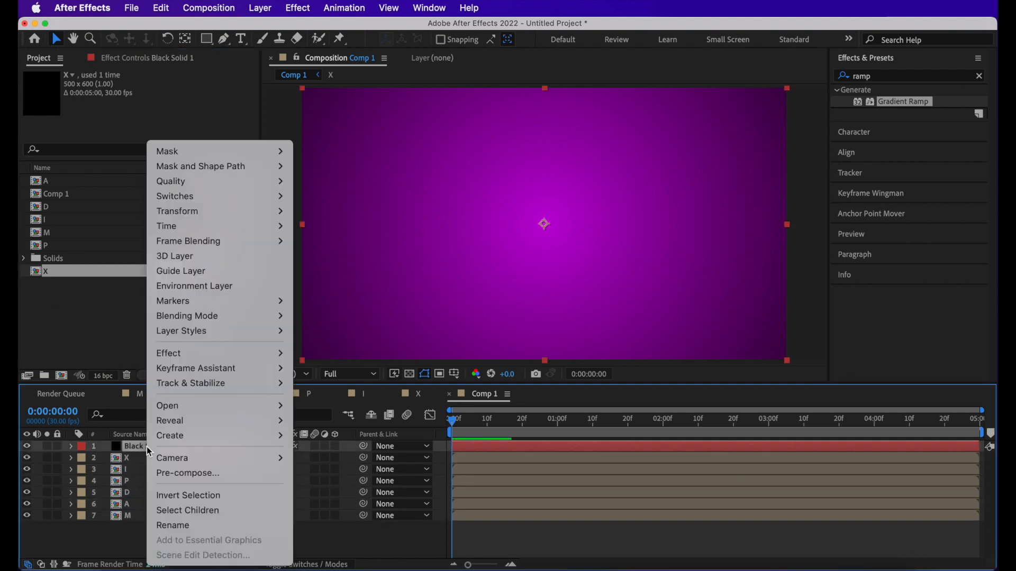
{"action": "left_click", "coordinate": [134, 447]}
{"action": "left_click_drag", "start_coordinate": [135, 447], "coordinate": [135, 535]}
{"action": "key", "text": "space"}
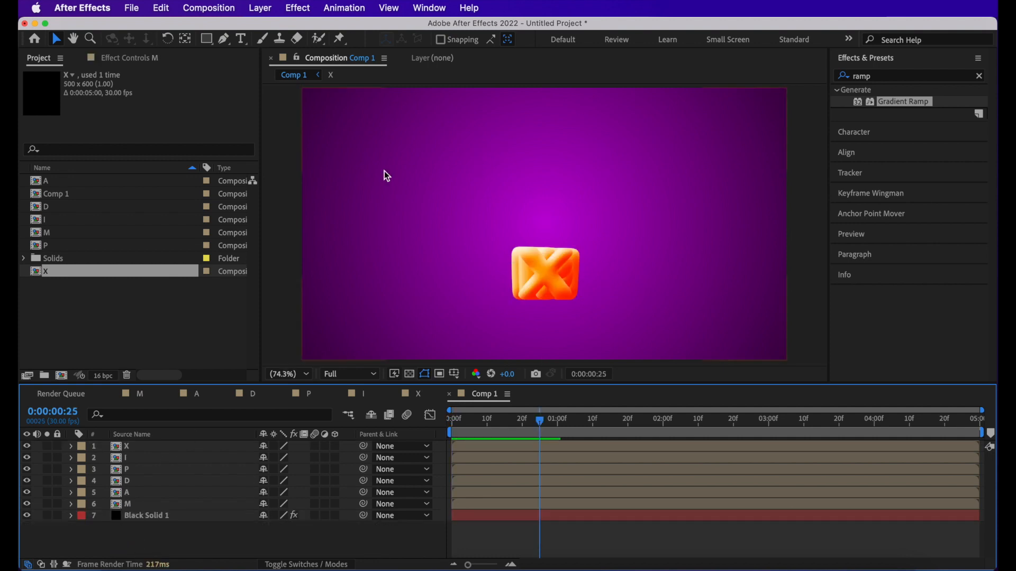
- Show the rulers, place a horizontal guide below the frame's center, and move all six letter layers up until their bases rest on it
{"action": "key", "text": "super+r"}
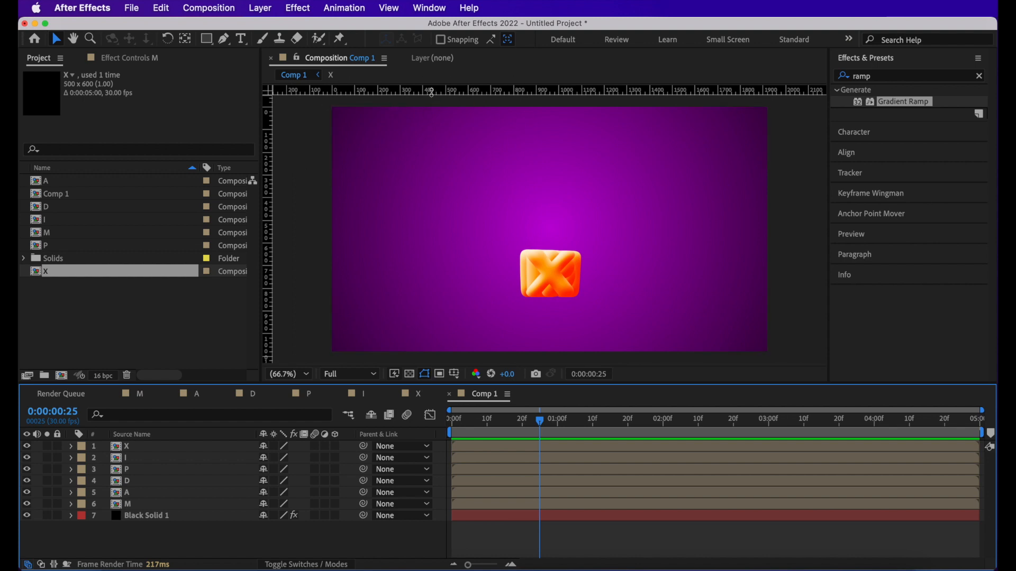
{"action": "left_click_drag", "start_coordinate": [431, 91], "coordinate": [443, 269]}
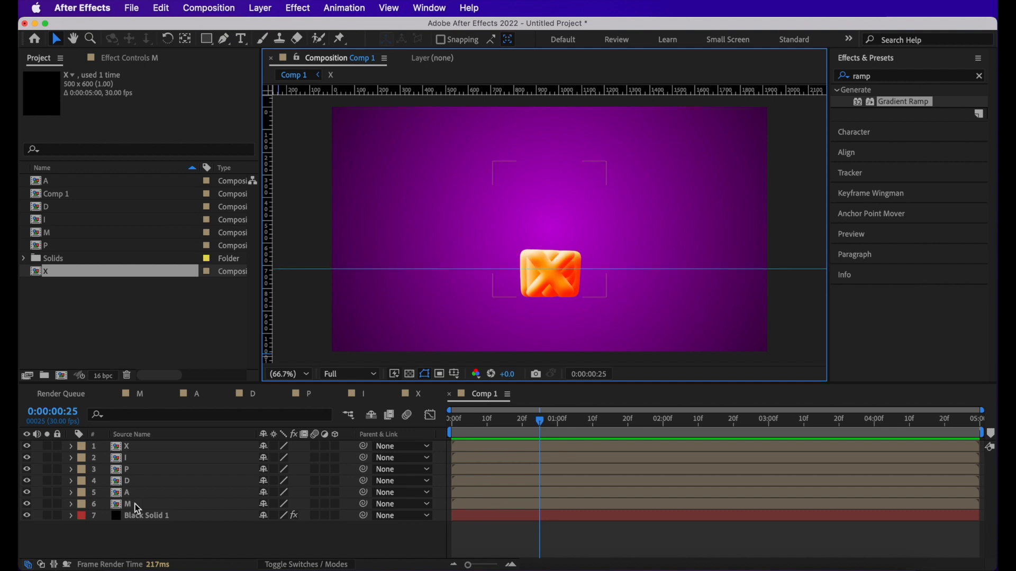
{"action": "left_click", "coordinate": [136, 506]}
{"action": "left_click", "coordinate": [612, 283]}
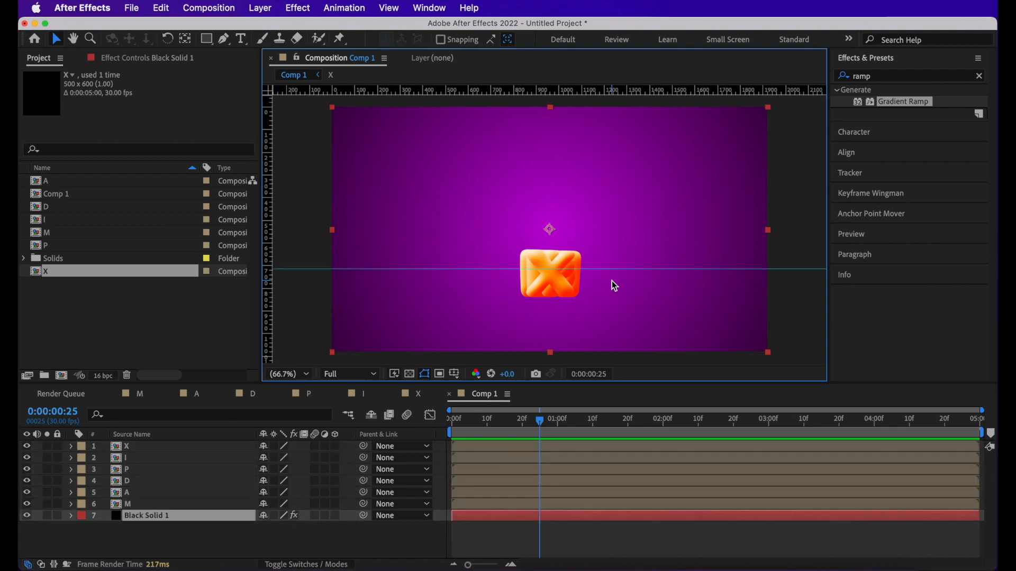
{"action": "key", "text": "period"}
{"action": "key", "text": "period"}
{"action": "left_click", "coordinate": [155, 502]}
{"action": "left_click", "coordinate": [153, 446], "text": "shift"}
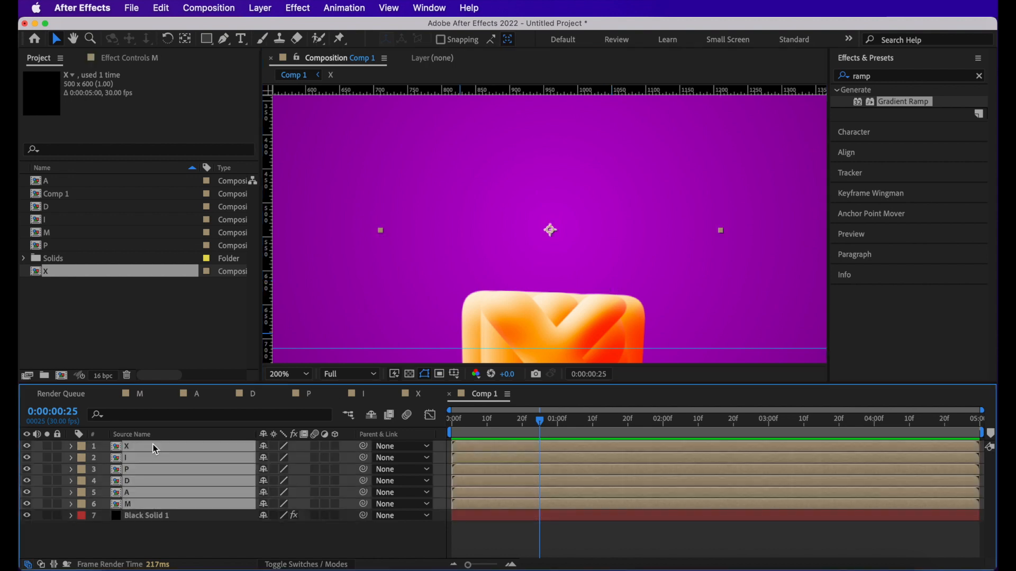
{"action": "key", "text": "space"}
{"action": "left_click_drag", "start_coordinate": [450, 251], "coordinate": [449, 215]}
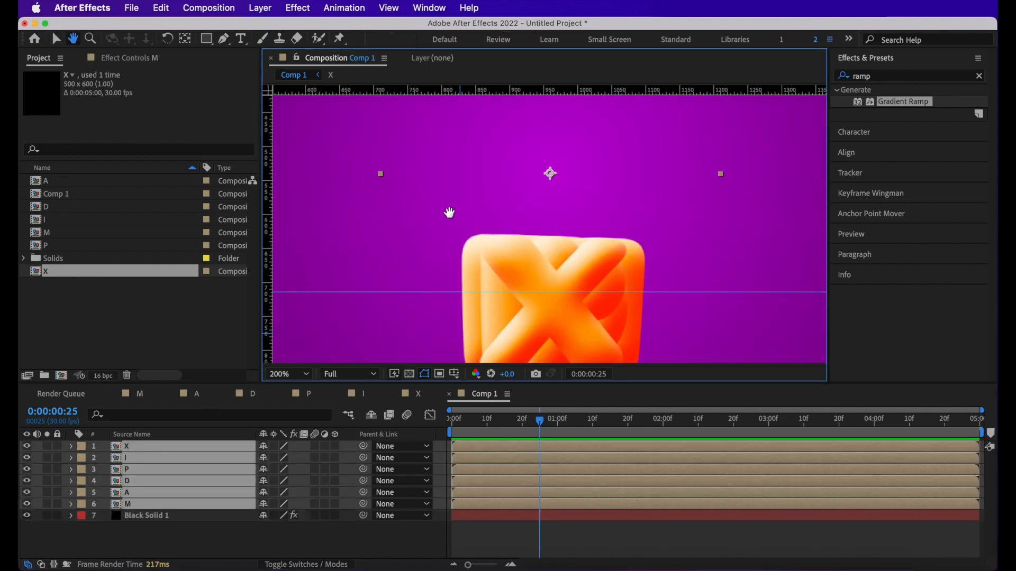
{"action": "left_click_drag", "start_coordinate": [470, 272], "coordinate": [471, 238]}
{"action": "left_click_drag", "start_coordinate": [522, 309], "coordinate": [521, 225]}
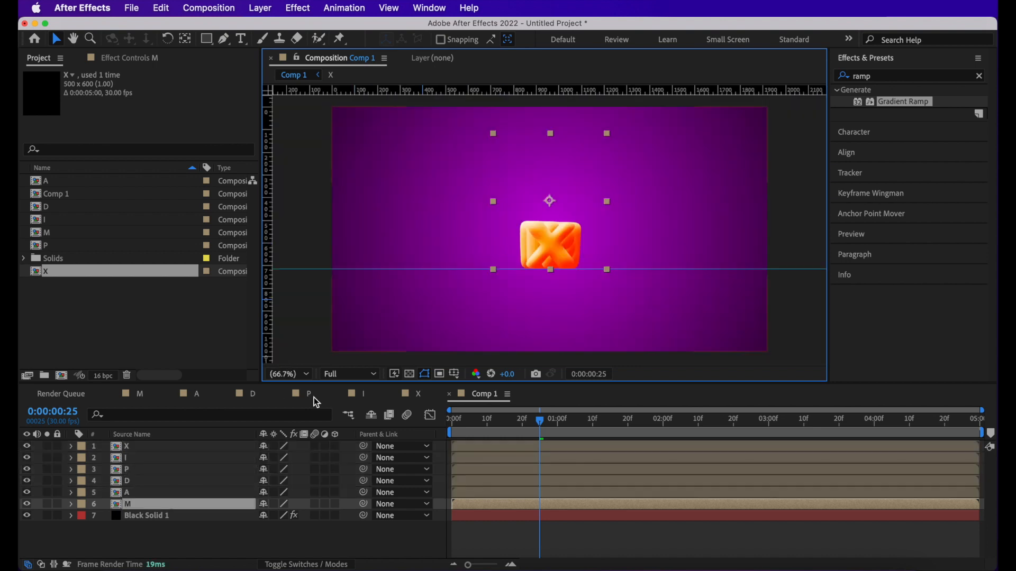
- Shift the M layer left along the guide and place the A layer directly beside it
{"action": "left_click", "coordinate": [175, 505]}
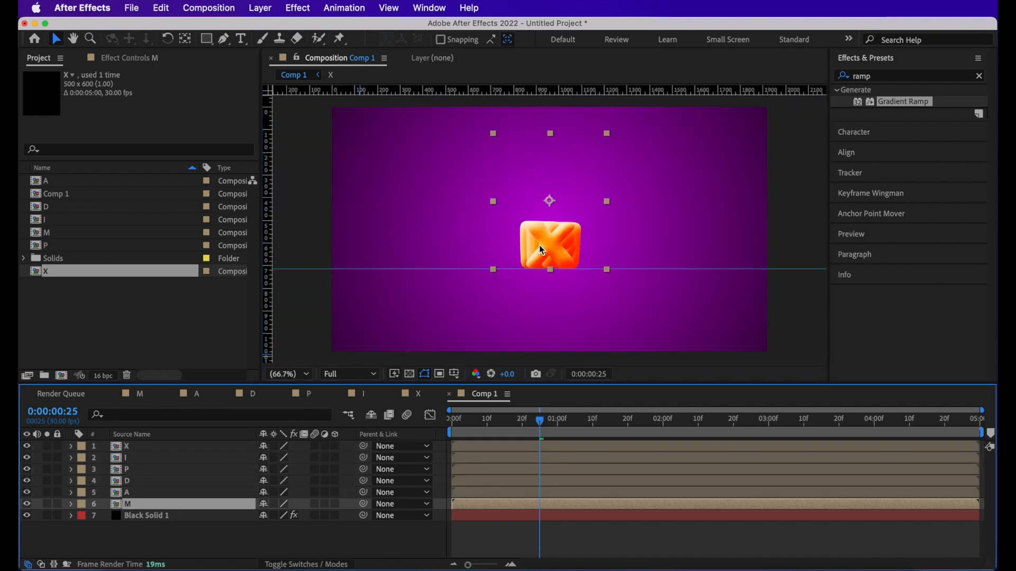
{"action": "left_click_drag", "start_coordinate": [540, 250], "coordinate": [423, 251]}
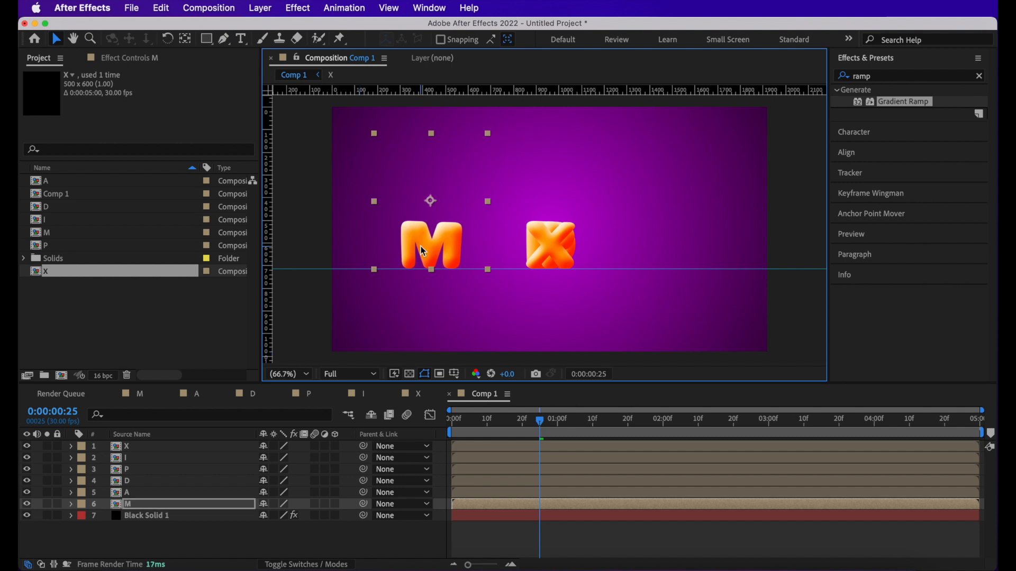
{"action": "left_click", "coordinate": [166, 493]}
{"action": "left_click_drag", "start_coordinate": [547, 253], "coordinate": [485, 253]}
- Space the D, P, I and X layers horizontally along the guide to complete the word MADPIX
{"action": "left_click", "coordinate": [163, 482]}
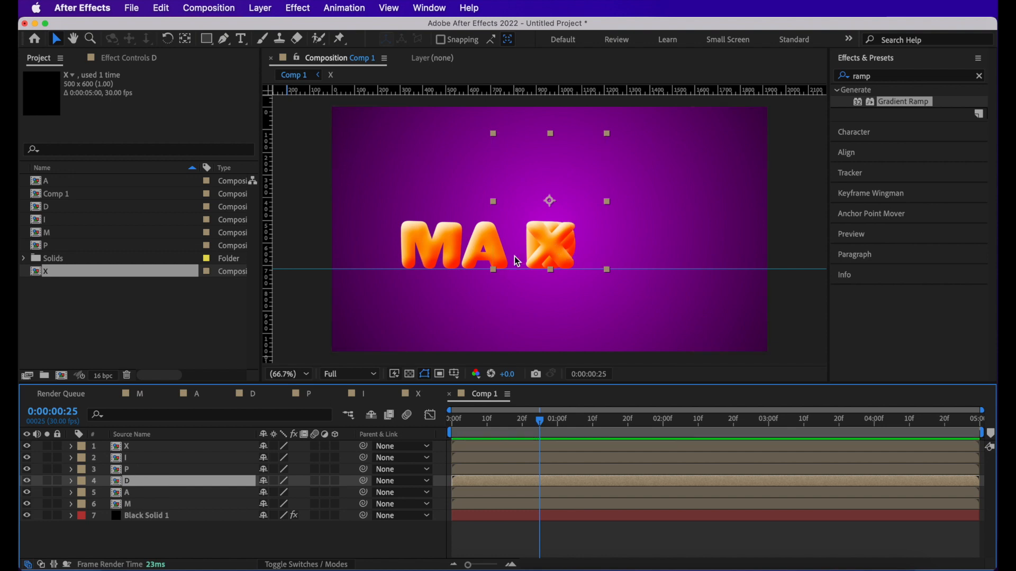
{"action": "key", "text": "shift+Left"}
{"action": "key", "text": "shift+Left"}
{"action": "key", "text": "shift+Left"}
{"action": "key", "text": "shift+Left"}
{"action": "key", "text": "shift+Left"}
{"action": "left_click", "coordinate": [197, 469]}
{"action": "left_click", "coordinate": [197, 448], "text": "shift"}
{"action": "key", "text": "shift+Right"}
{"action": "key", "text": "shift+Right"}
{"action": "key", "text": "shift+Right"}
{"action": "key", "text": "shift+Right"}
{"action": "key", "text": "shift+Right"}
{"action": "key", "text": "shift+Right"}
{"action": "key", "text": "shift+Right"}
{"action": "key", "text": "shift+Right"}
{"action": "key", "text": "shift+Right"}
{"action": "key", "text": "shift+Right"}
{"action": "left_click", "coordinate": [160, 457]}
{"action": "key", "text": "shift+Right"}
{"action": "key", "text": "shift+Right"}
{"action": "key", "text": "shift+Right"}
{"action": "key", "text": "shift+Right"}
{"action": "key", "text": "shift+Right"}
{"action": "key", "text": "shift+Right"}
{"action": "key", "text": "shift+Right"}
{"action": "key", "text": "shift+Right"}
{"action": "key", "text": "shift+Right"}
{"action": "key", "text": "shift+Right"}
{"action": "key", "text": "shift+Right"}
{"action": "left_click", "coordinate": [154, 448]}
{"action": "key", "text": "shift+Right"}
{"action": "key", "text": "shift+Right"}
{"action": "key", "text": "shift+Right"}
{"action": "key", "text": "shift+Right"}
{"action": "key", "text": "shift+Right"}
{"action": "key", "text": "shift+Right"}
{"action": "key", "text": "shift+Right"}
{"action": "key", "text": "shift+Right"}
{"action": "key", "text": "shift+Right"}
{"action": "key", "text": "shift+Right"}
{"action": "key", "text": "shift+Right"}
{"action": "key", "text": "shift+Right"}
{"action": "key", "text": "shift+Right"}
{"action": "key", "text": "shift+Right"}
{"action": "key", "text": "shift+Right"}
{"action": "key", "text": "shift+Right"}
{"action": "key", "text": "shift+Right"}
{"action": "key", "text": "shift+Right"}
{"action": "key", "text": "shift+Right"}
{"action": "key", "text": "shift+Right"}
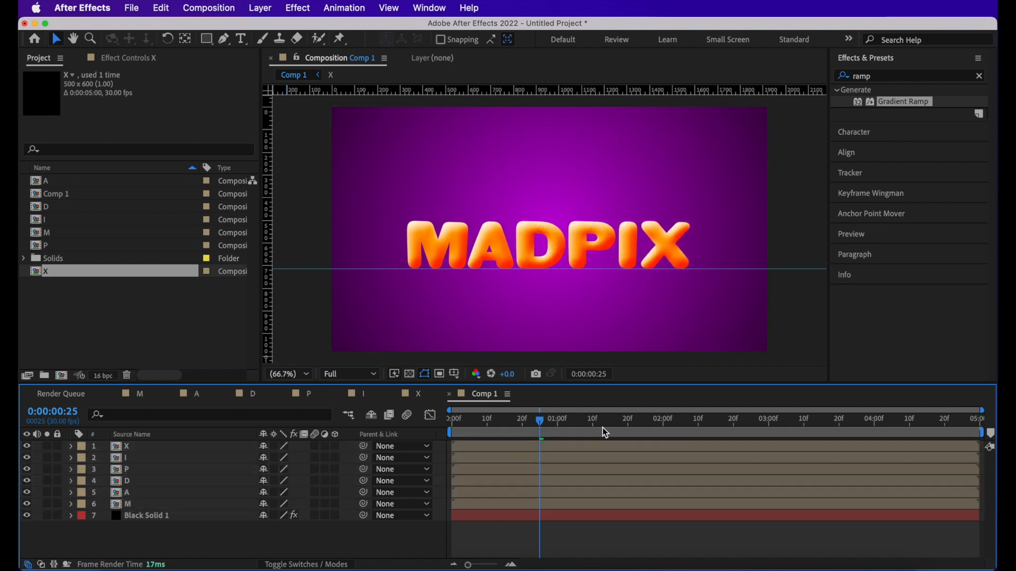
- Move the current time to 0:00:01:08 and hide the rulers and guide
{"action": "left_click_drag", "start_coordinate": [539, 421], "coordinate": [586, 423]}
{"action": "left_click", "coordinate": [546, 300]}
{"action": "key", "text": "super+r"}
{"action": "key", "text": "super+semicolon"}
- Select all six letter layers and move the whole word slightly higher in the frame
{"action": "left_click", "coordinate": [143, 447]}
{"action": "left_click", "coordinate": [141, 503], "text": "shift"}
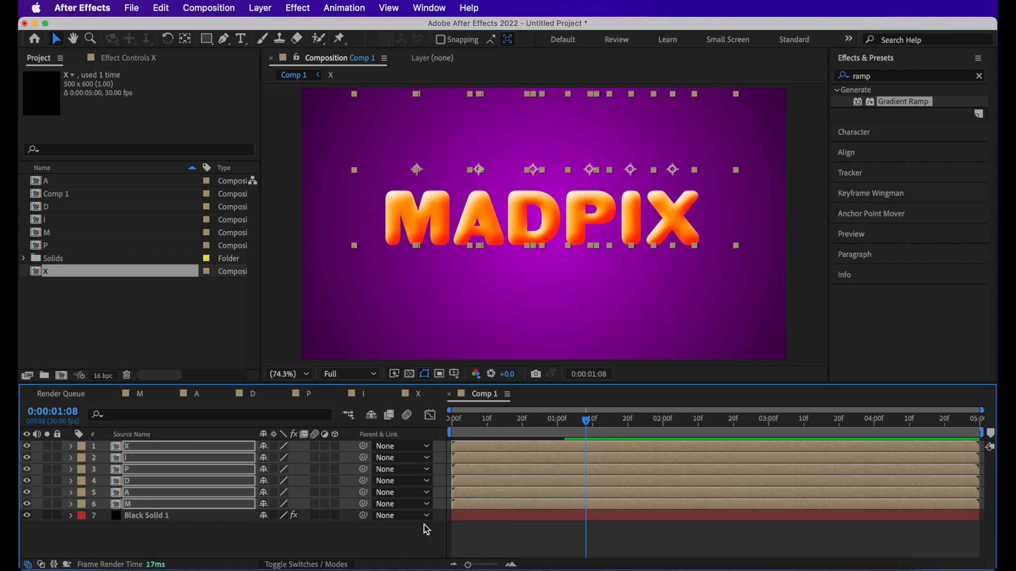
{"action": "left_click", "coordinate": [149, 516]}
{"action": "left_click", "coordinate": [138, 531]}
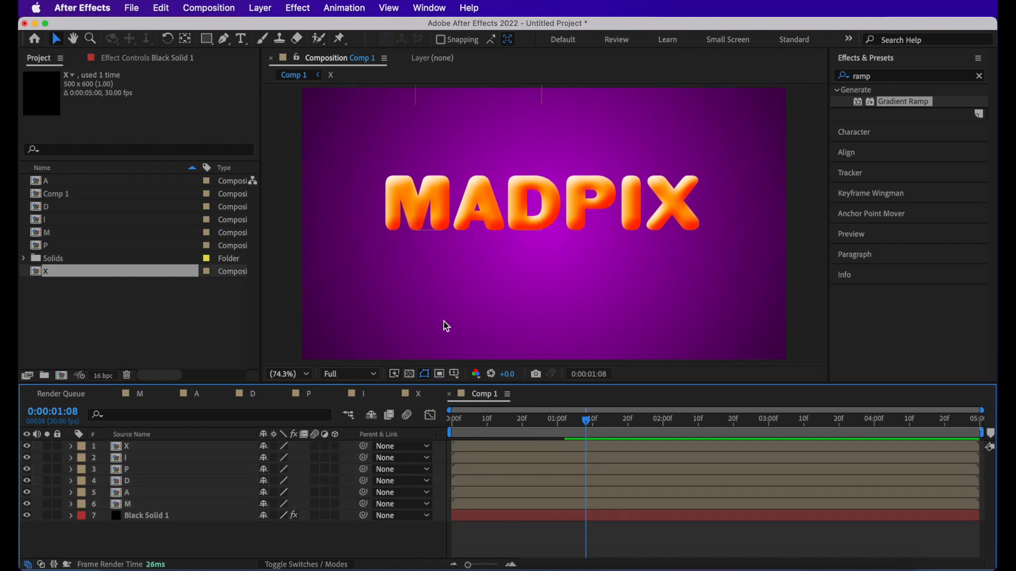
- Pre-compose the six letter layers into a new composition named Madpix, moving all attributes into it
{"action": "left_click", "coordinate": [190, 501]}
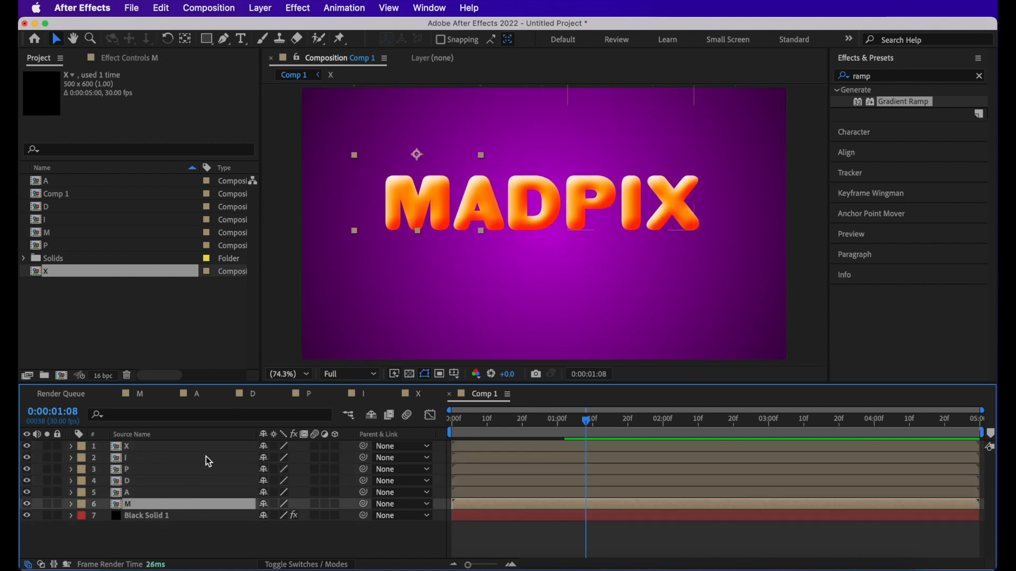
{"action": "left_click", "coordinate": [214, 446], "text": "shift"}
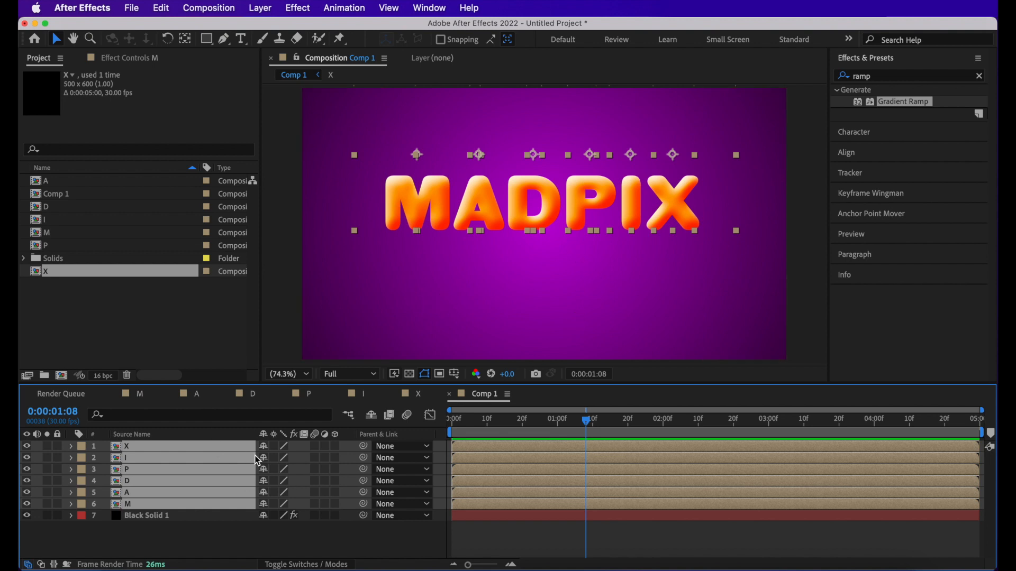
{"action": "key", "text": "super+shift+c"}
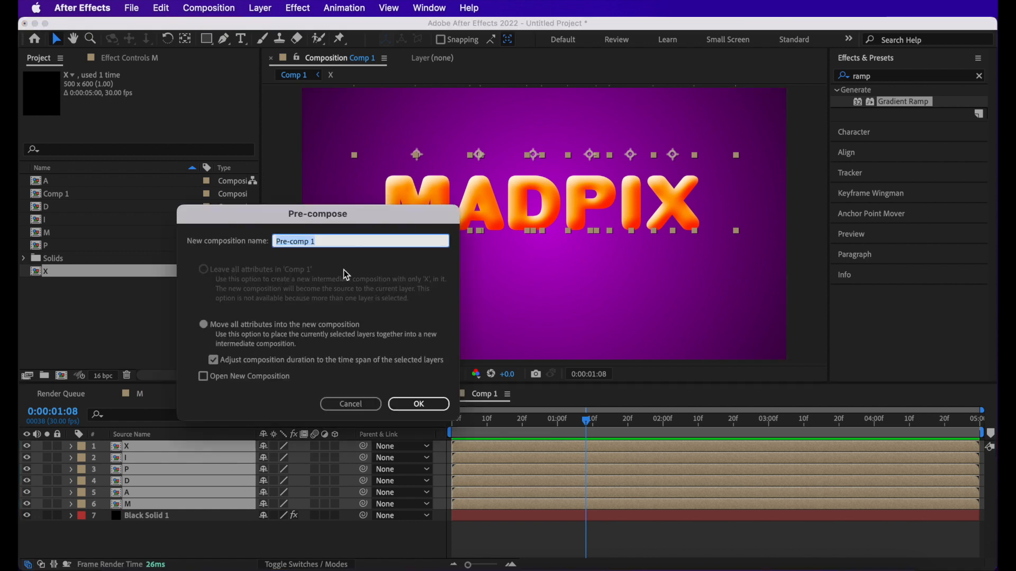
{"action": "type", "text": "Madpix"}
{"action": "key", "text": "Return"}
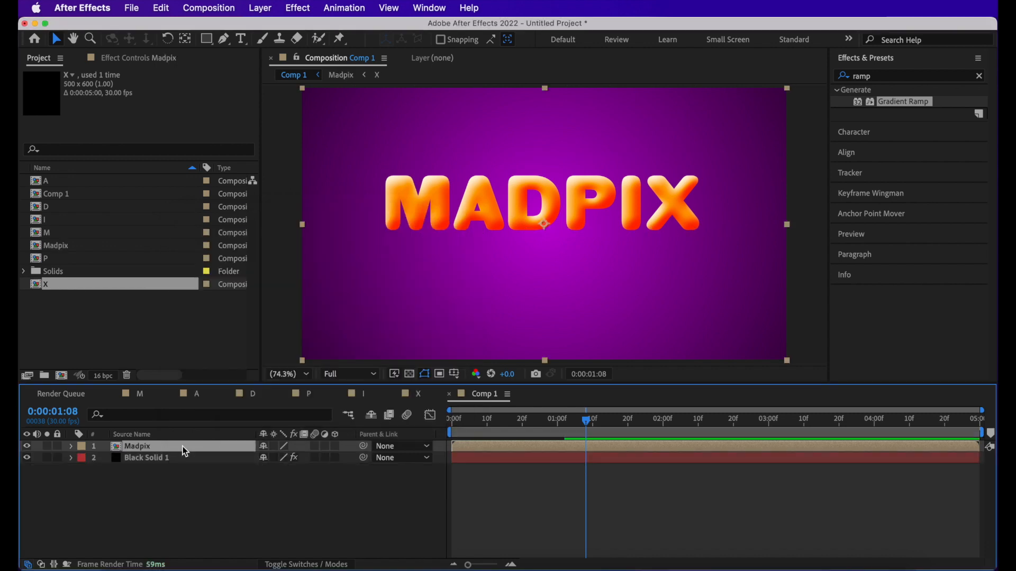
- Duplicate the Madpix layer, flip the lower copy vertically, and align it beneath the word as a reflection
{"action": "key", "text": "super+d"}
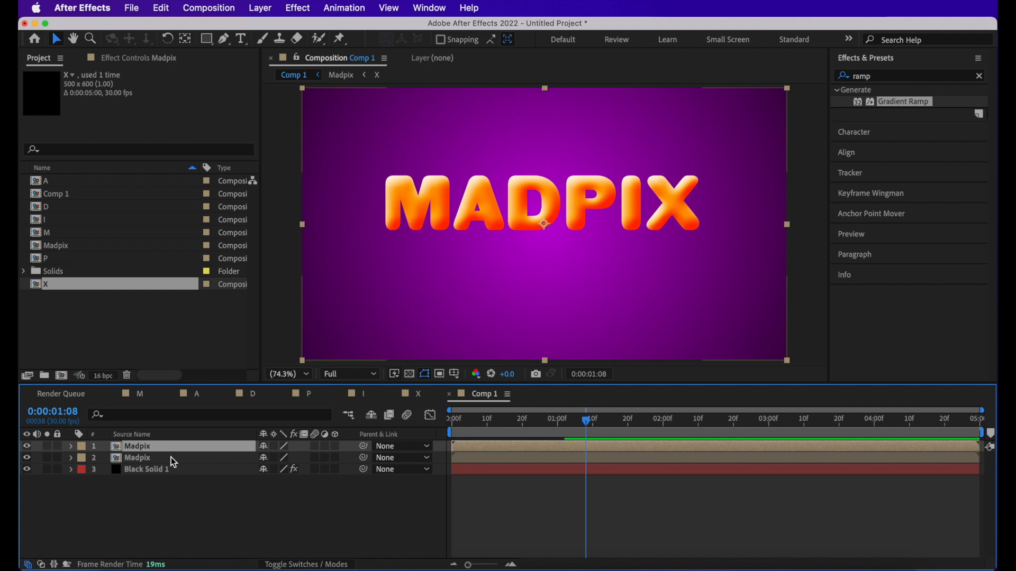
{"action": "left_click", "coordinate": [171, 457]}
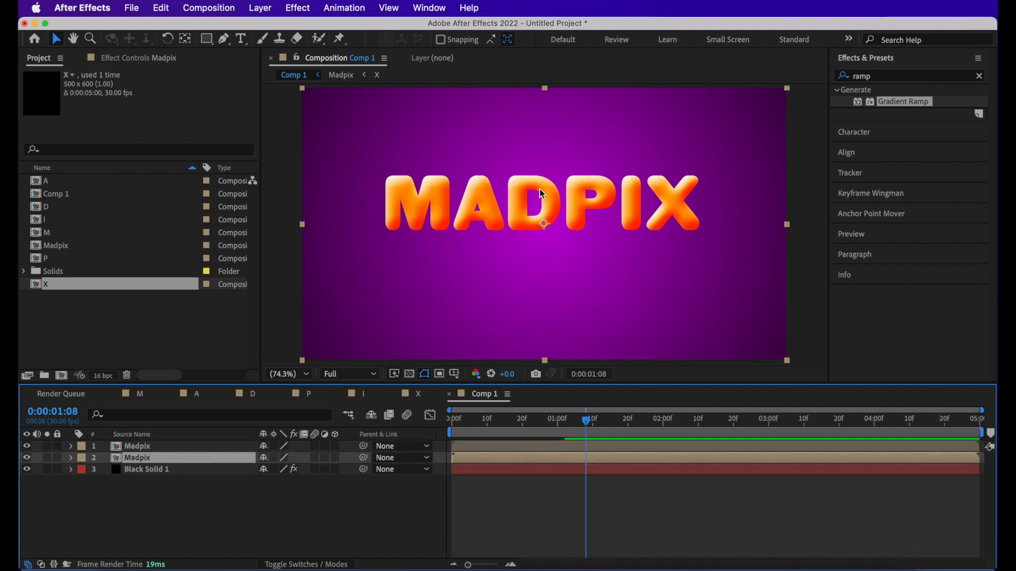
{"action": "right_click", "coordinate": [430, 193]}
{"action": "mouse_move", "coordinate": [502, 196]}
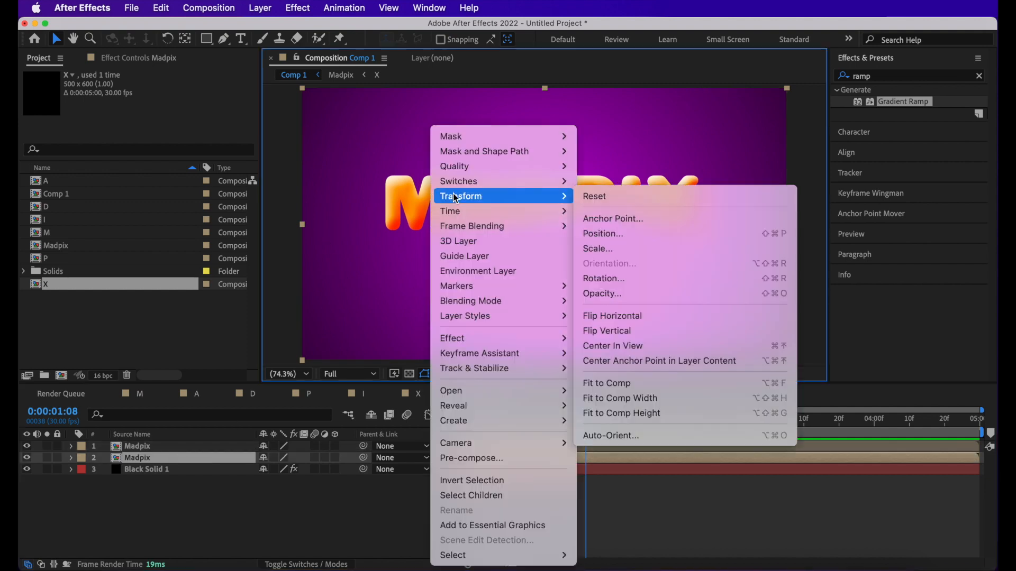
{"action": "left_click", "coordinate": [620, 331]}
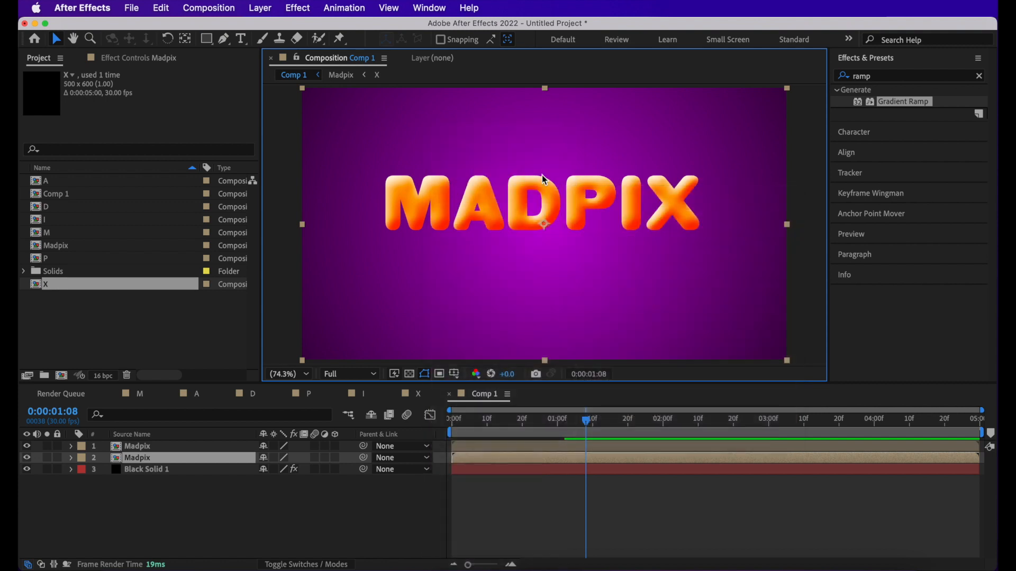
{"action": "left_click_drag", "start_coordinate": [488, 242], "coordinate": [488, 254]}
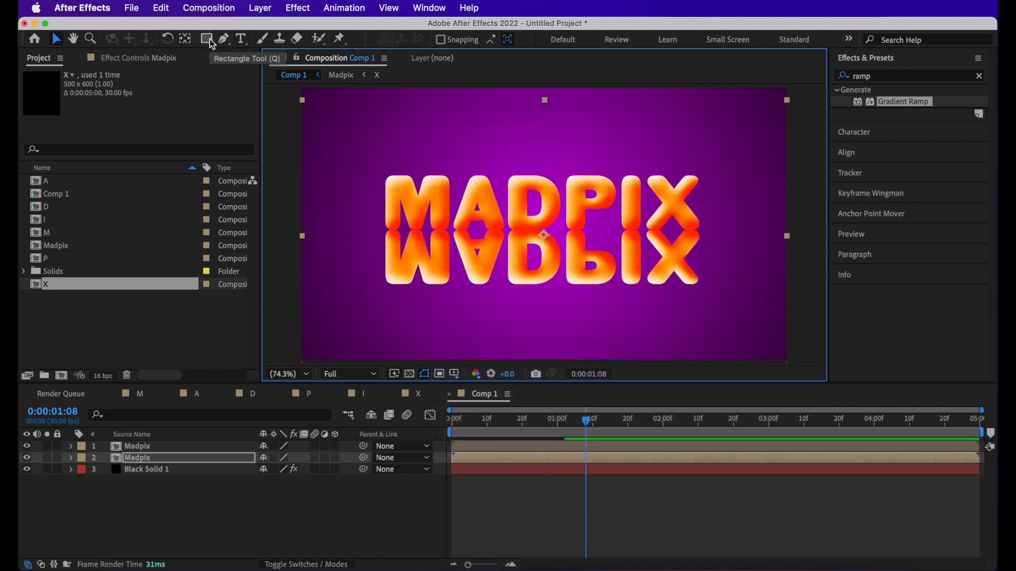
- Draw a rectangular mask over the flipped Madpix layer, cutting off the reflection's lower edge, and feather the mask
{"action": "left_click", "coordinate": [207, 39]}
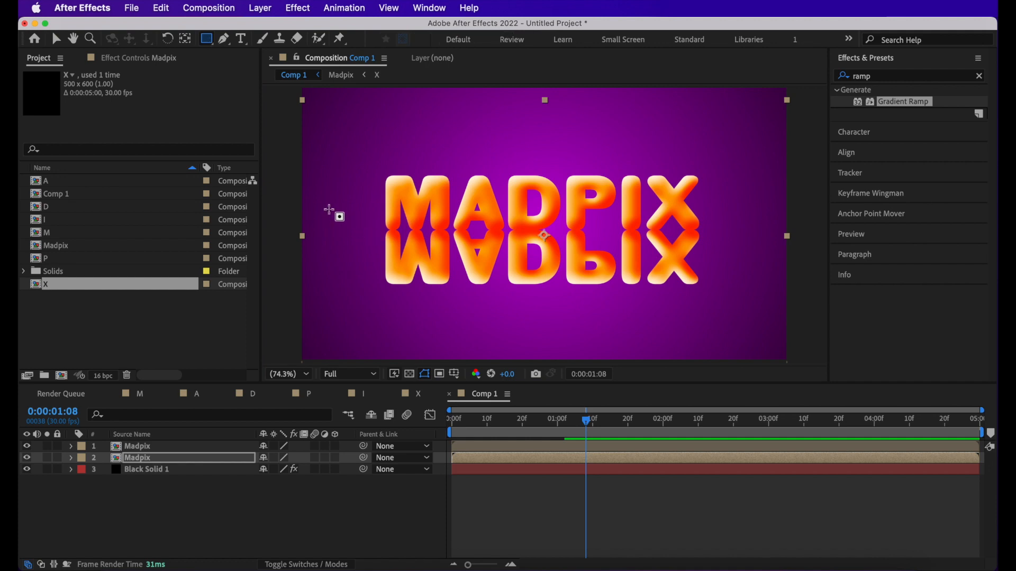
{"action": "left_click_drag", "start_coordinate": [329, 206], "coordinate": [716, 273]}
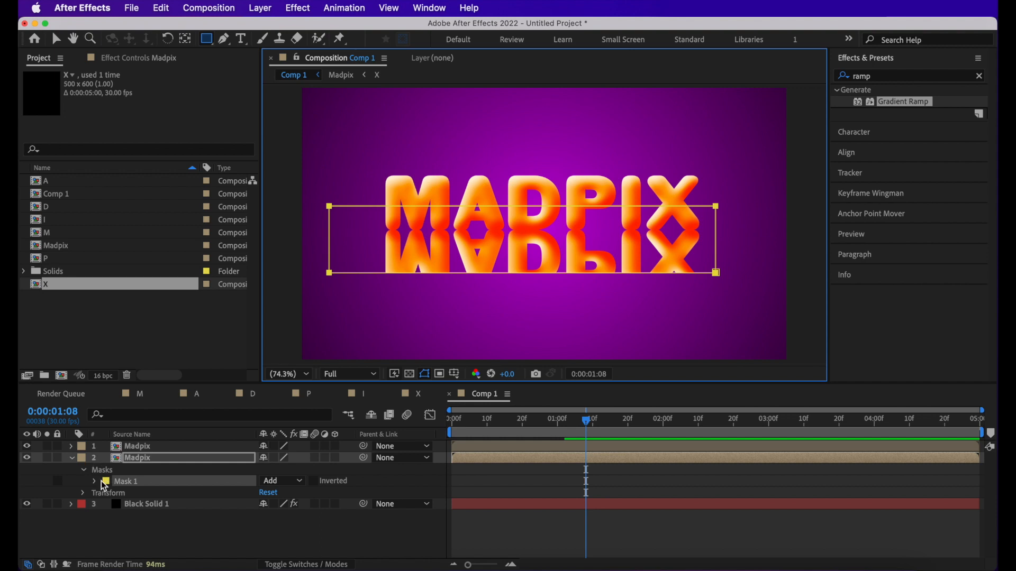
{"action": "left_click", "coordinate": [95, 482]}
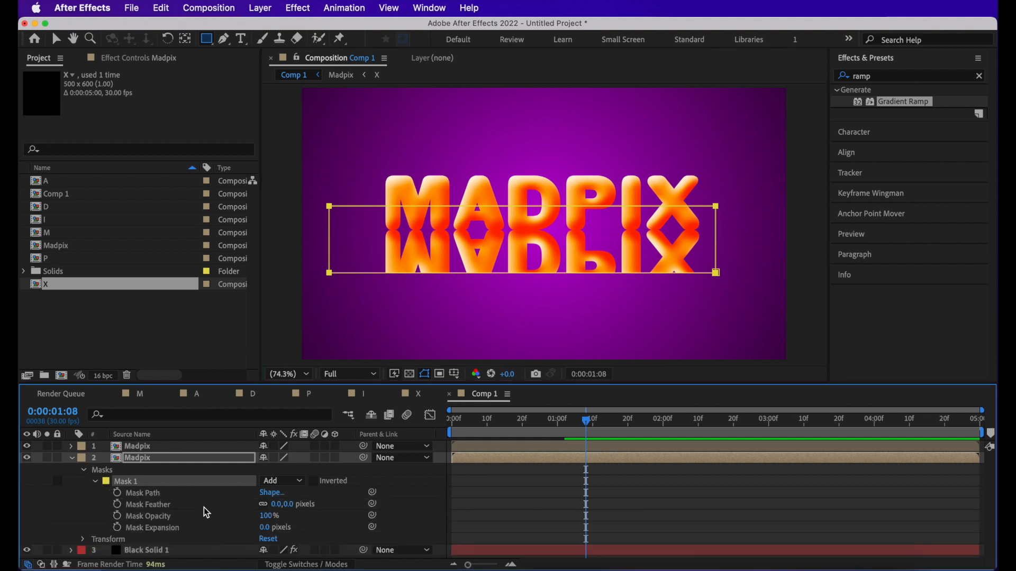
{"action": "left_click", "coordinate": [332, 509]}
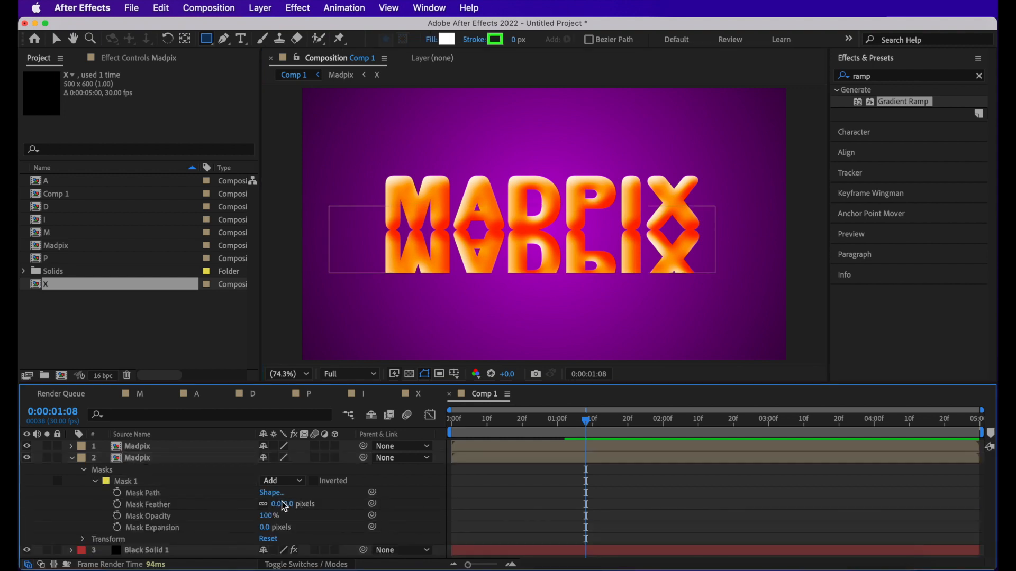
- Try 20% opacity on the flipped Madpix layer and settle on 15% for a faint reflection
{"action": "left_click", "coordinate": [148, 459]}
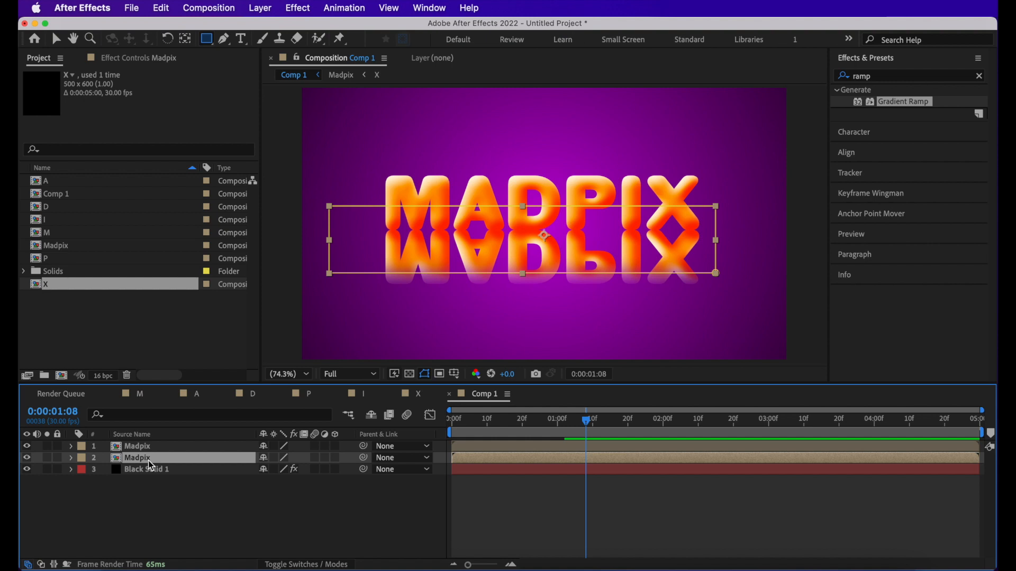
{"action": "key", "text": "t"}
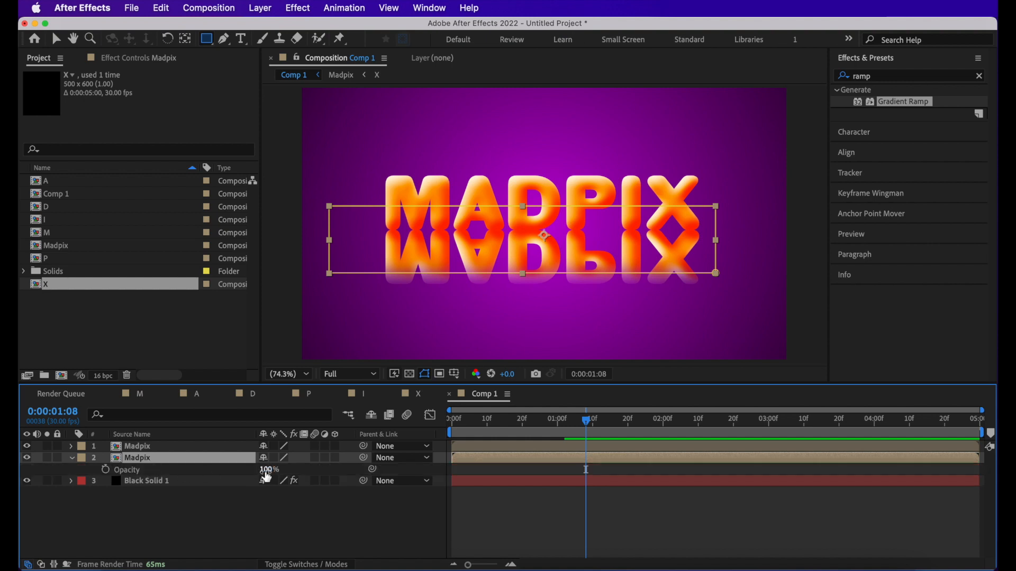
{"action": "left_click", "coordinate": [266, 470]}
{"action": "type", "text": "20"}
{"action": "key", "text": "Return"}
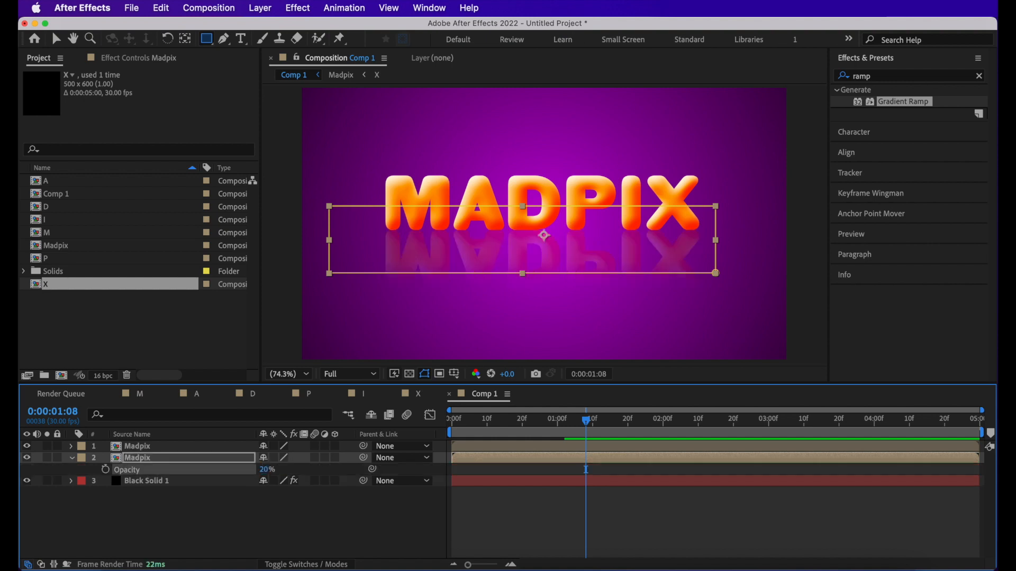
{"action": "left_click", "coordinate": [581, 552]}
{"action": "left_click", "coordinate": [266, 470]}
{"action": "type", "text": "15"}
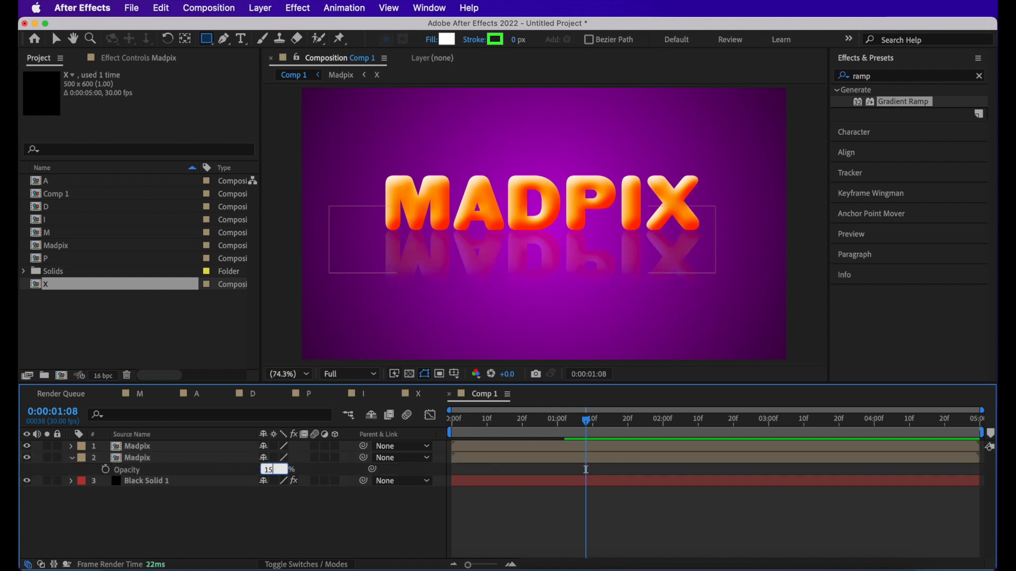
{"action": "key", "text": "Return"}
{"action": "left_click", "coordinate": [519, 525]}
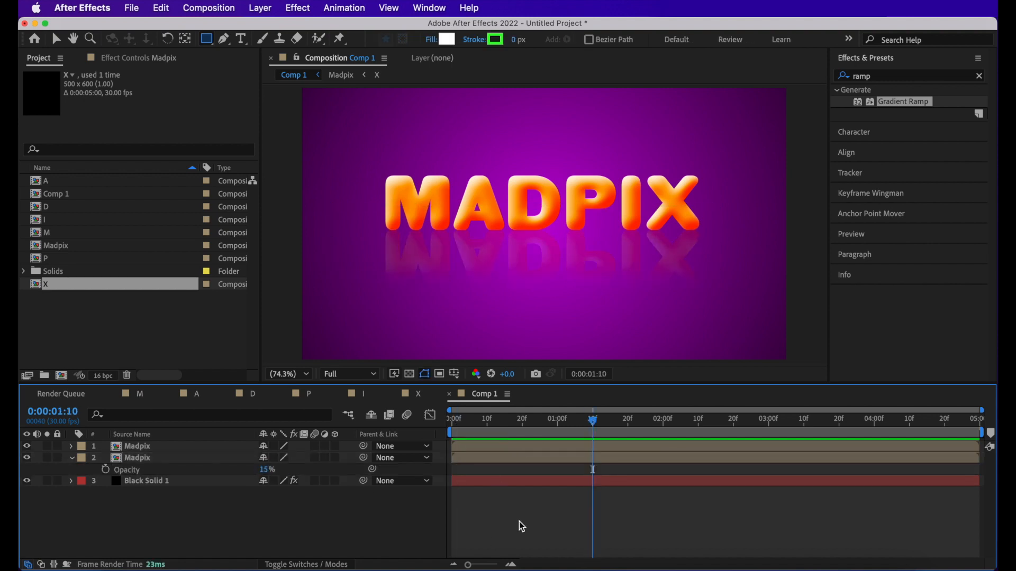
{"action": "key", "text": "v"}
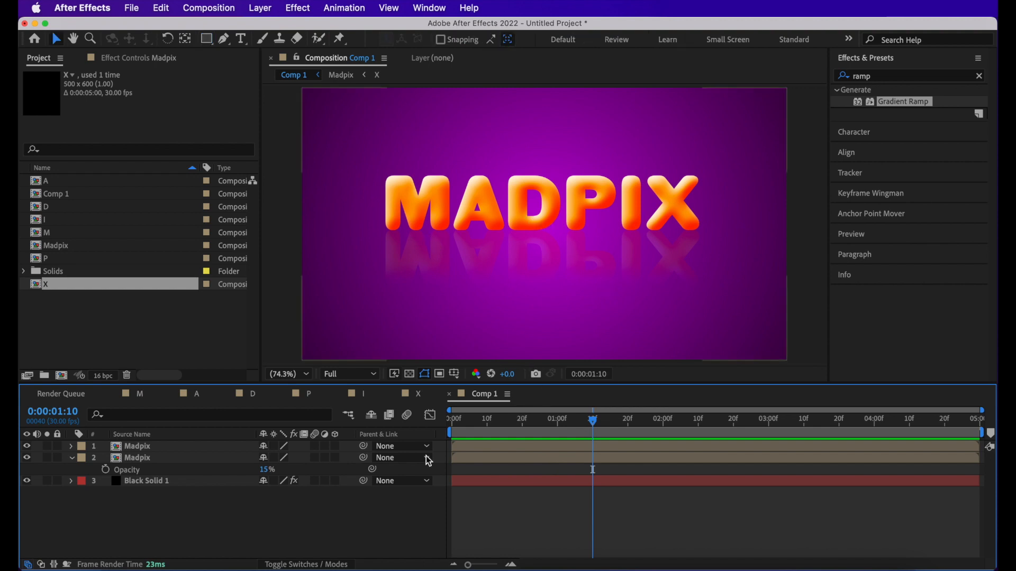
- Open the Madpix composition and offset its letter layers in time so the letters enter one after another, from M to X
{"action": "left_click", "coordinate": [72, 458]}
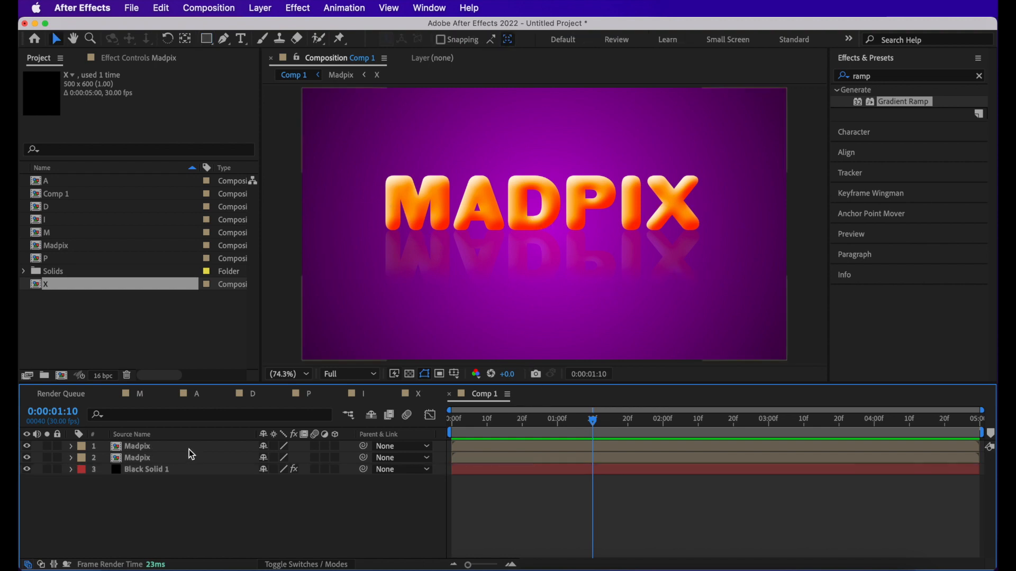
{"action": "double_click", "coordinate": [189, 449]}
{"action": "left_click", "coordinate": [189, 504]}
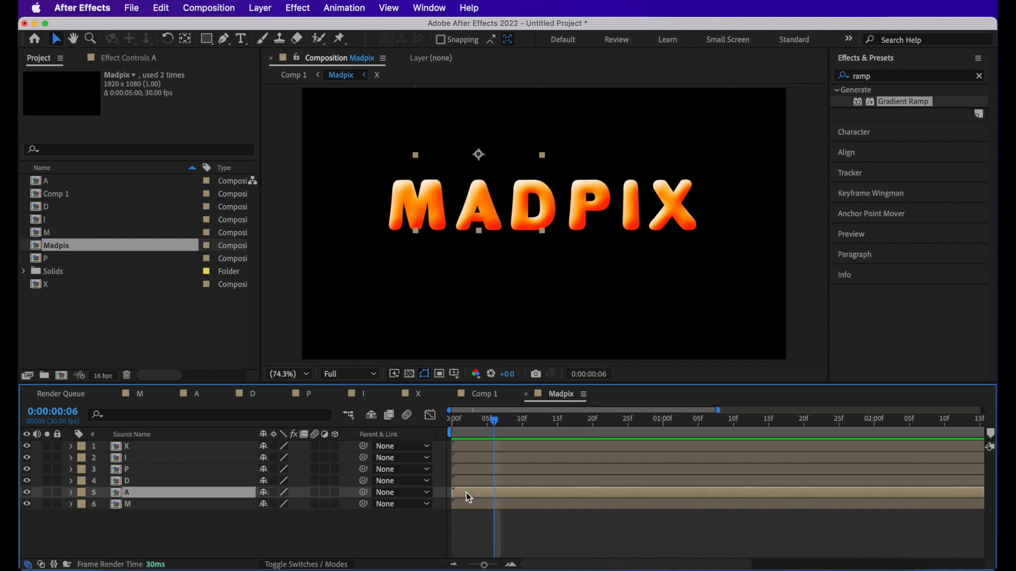
{"action": "left_click_drag", "start_coordinate": [465, 493], "coordinate": [534, 482]}
{"action": "left_click_drag", "start_coordinate": [463, 472], "coordinate": [517, 459]}
{"action": "left_click_drag", "start_coordinate": [479, 448], "coordinate": [578, 446]}
{"action": "left_click_drag", "start_coordinate": [468, 422], "coordinate": [443, 446]}
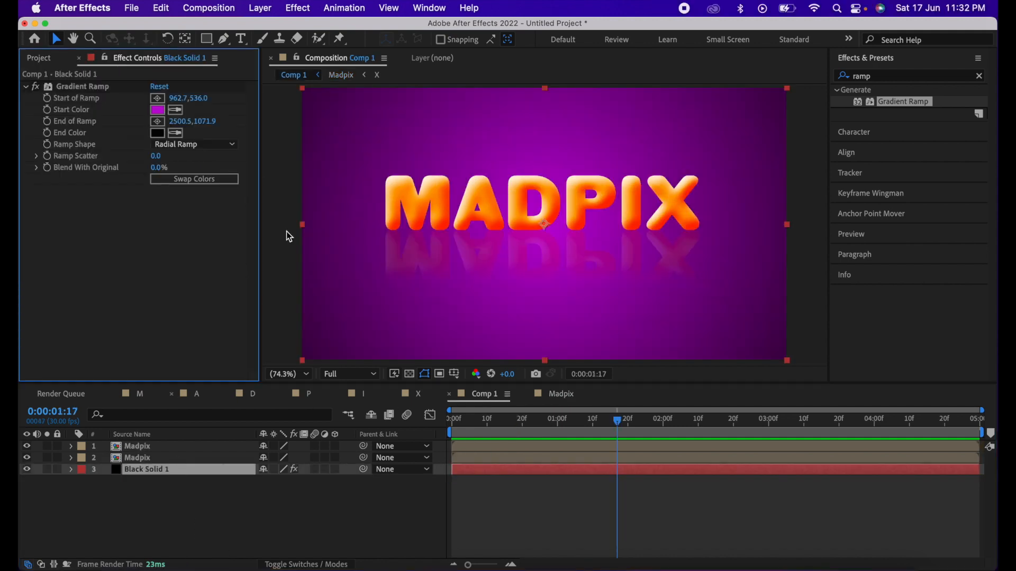
- Darken the background Gradient Ramp's start color to purple 640371 and preview the letter entrance from the beginning of Comp 1
{"action": "left_click", "coordinate": [157, 109]}
{"action": "left_click_drag", "start_coordinate": [245, 451], "coordinate": [244, 445]}
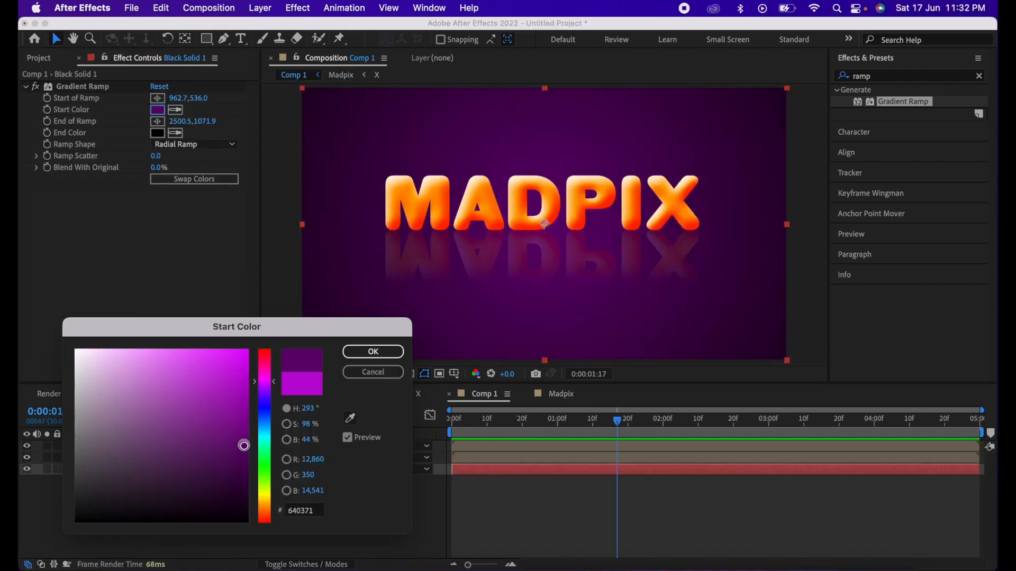
{"action": "left_click", "coordinate": [373, 351]}
{"action": "key", "text": "Home"}
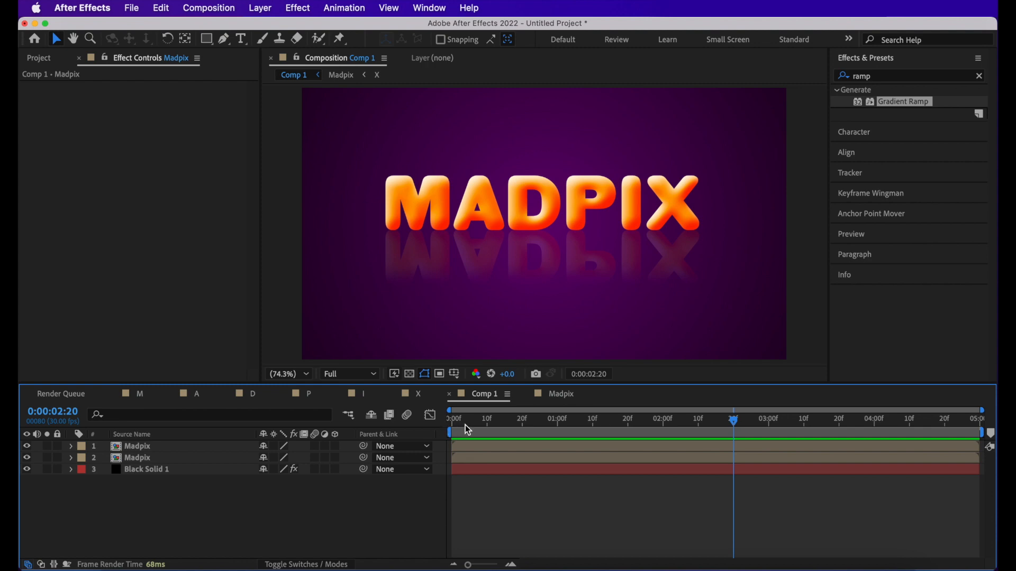
{"action": "left_click_drag", "start_coordinate": [465, 424], "coordinate": [568, 450]}
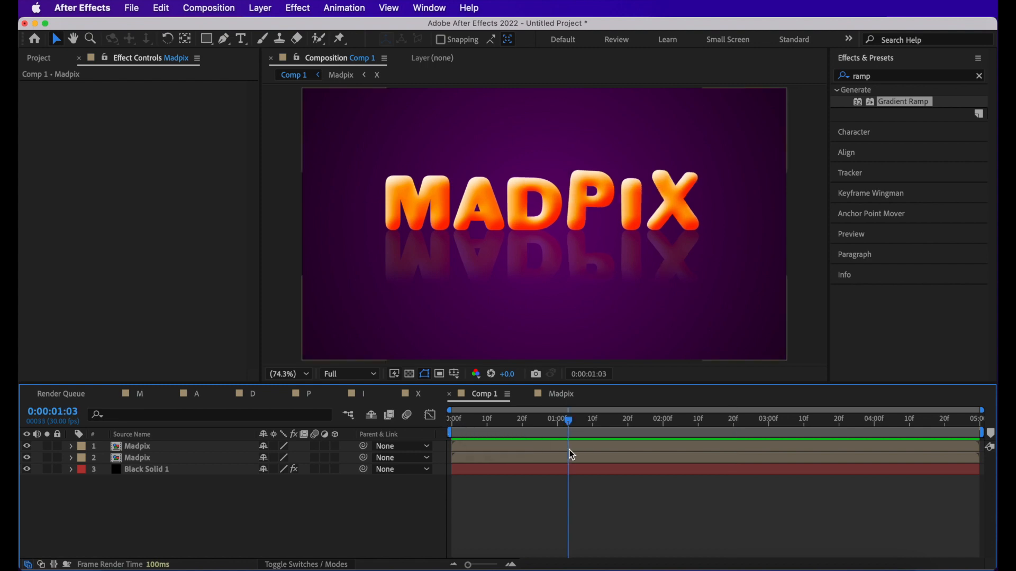